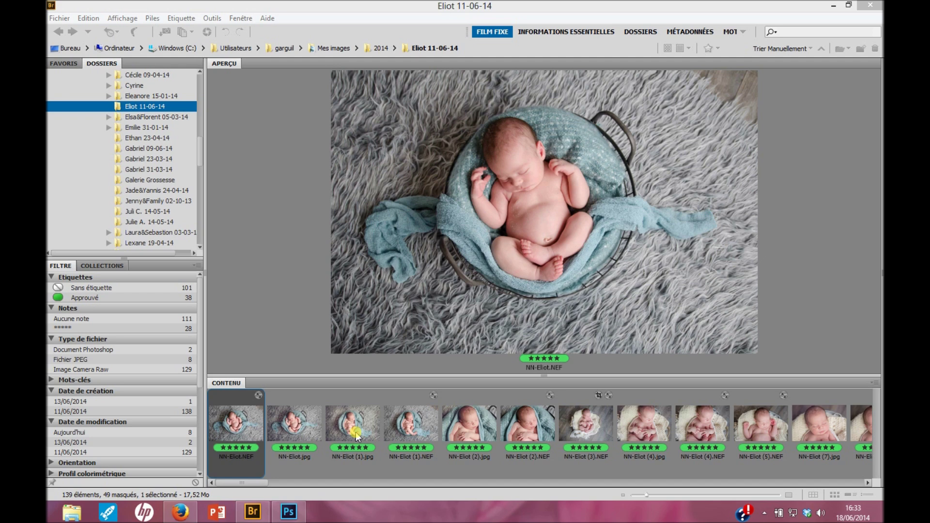
Compare the NEF and JPG versions of photo (1) side by side in the preview.
click(355, 432)
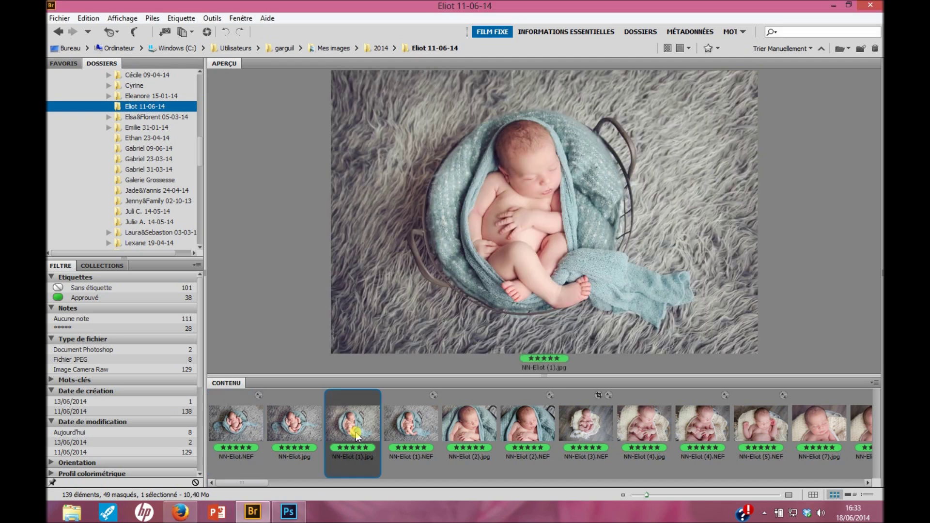
click(422, 434)
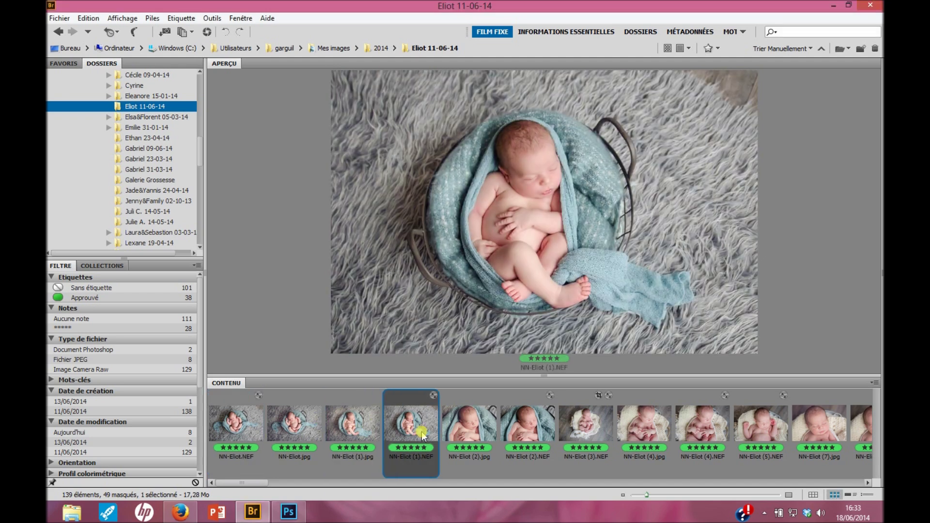
ctrl+click(355, 429)
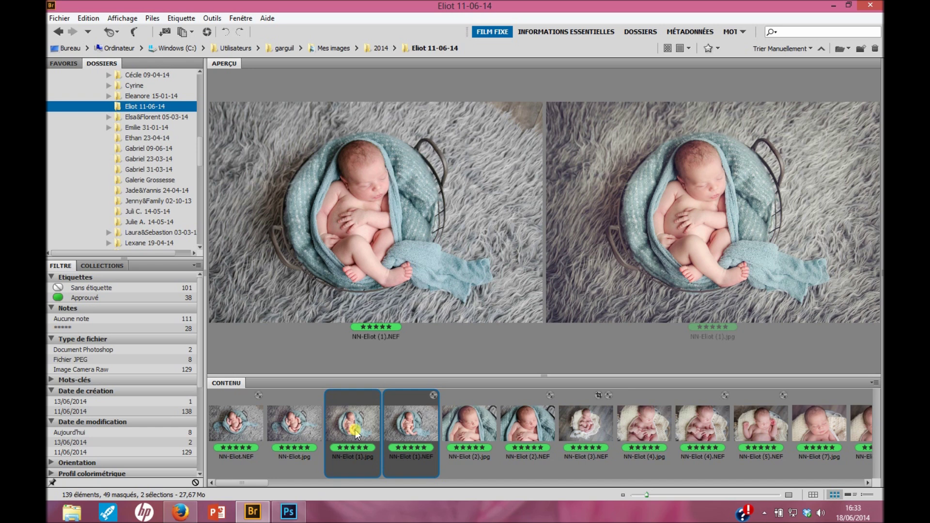
Compare the NEF and JPG versions of photo (8), the two brothers, side by side.
scroll(463, 435, down, 5)
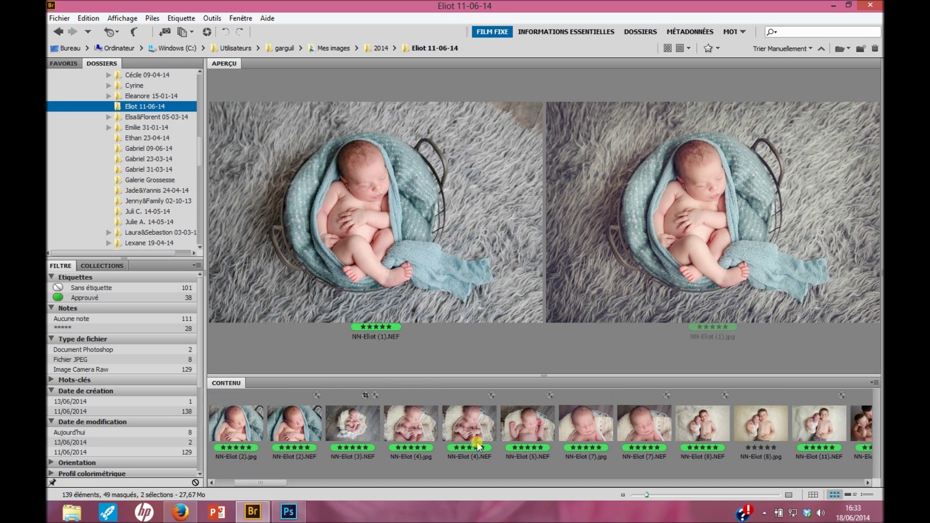
scroll(477, 445, down, 1)
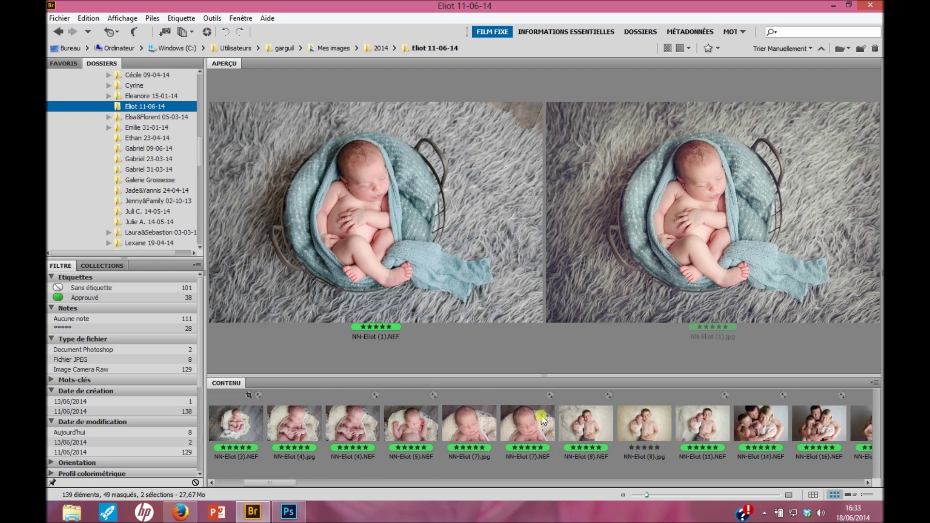
click(602, 430)
ctrl+click(634, 431)
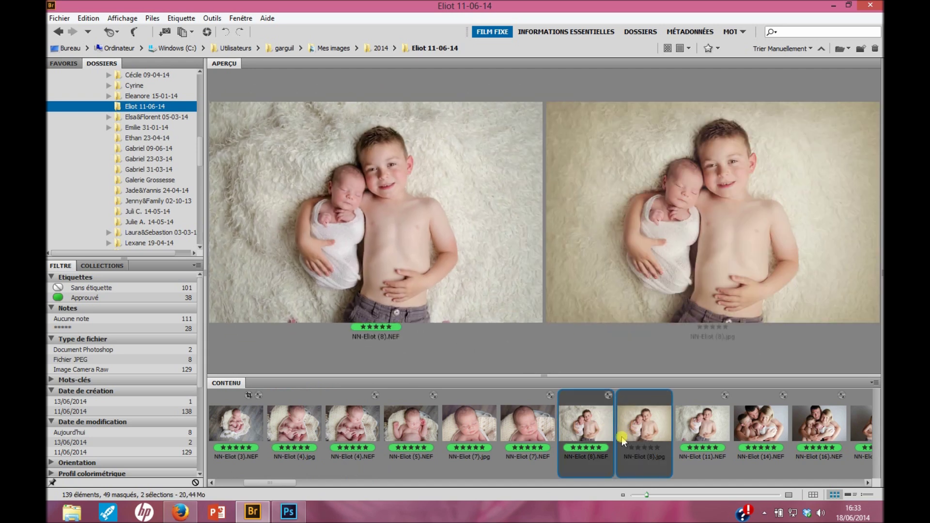
Compare the NEF and JPG versions of photo (7), the baby's close-up portrait, side by side.
scroll(620, 447, up, 3)
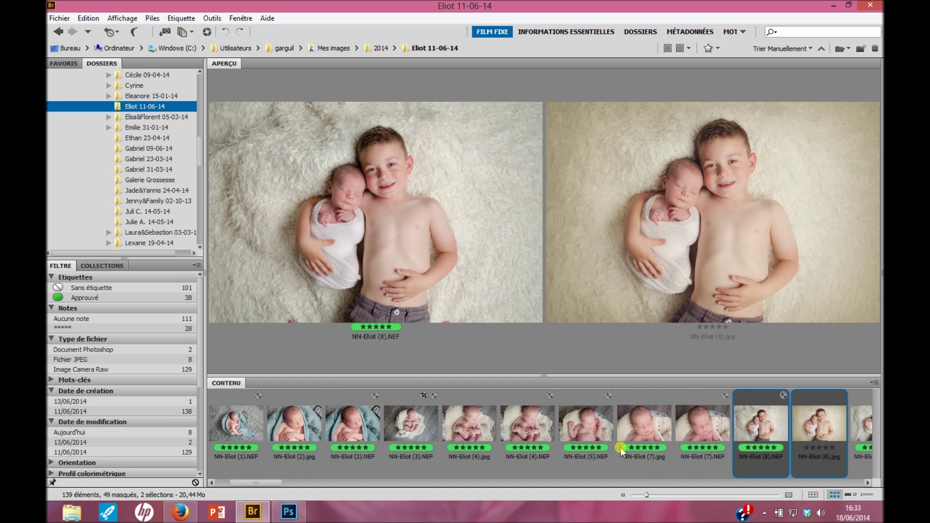
scroll(620, 447, up, 1)
click(760, 430)
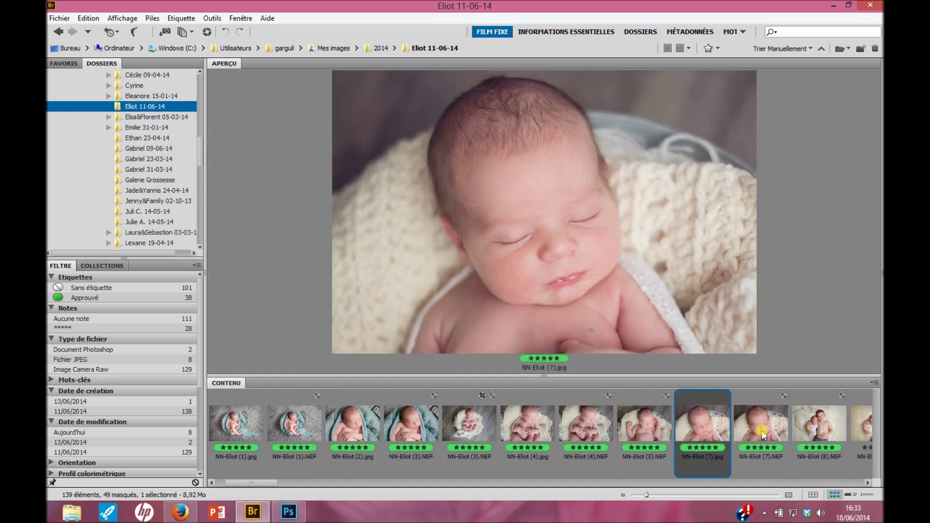
ctrl+click(688, 449)
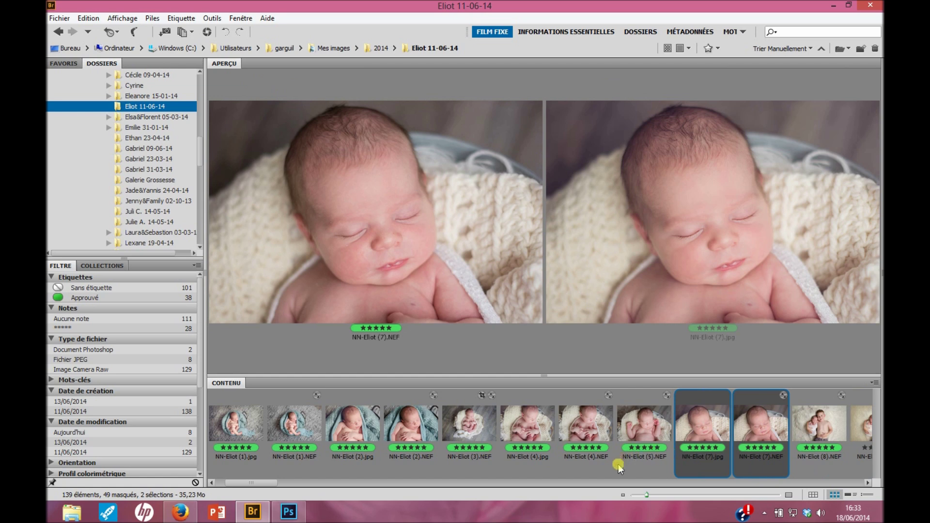
Go back to photo (1) and view its NEF and JPG versions side by side again.
scroll(618, 464, up, 2)
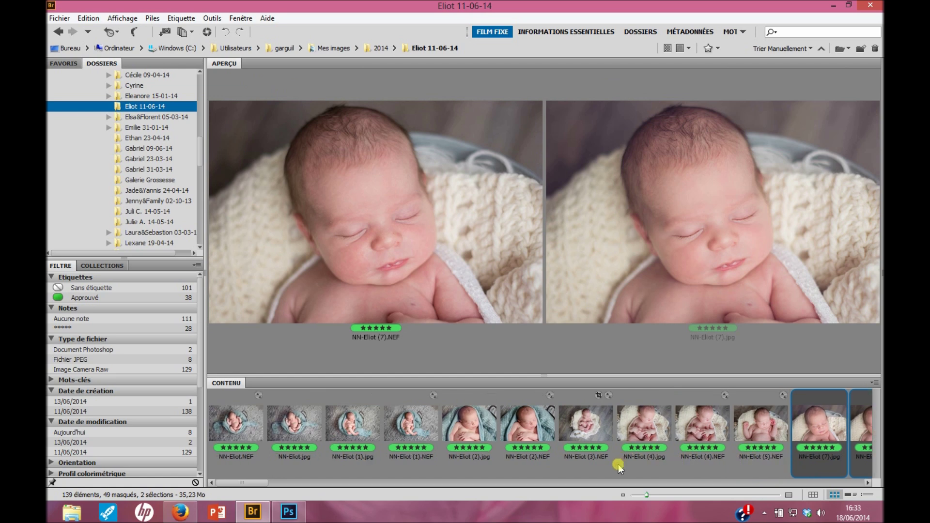
click(362, 432)
click(411, 428)
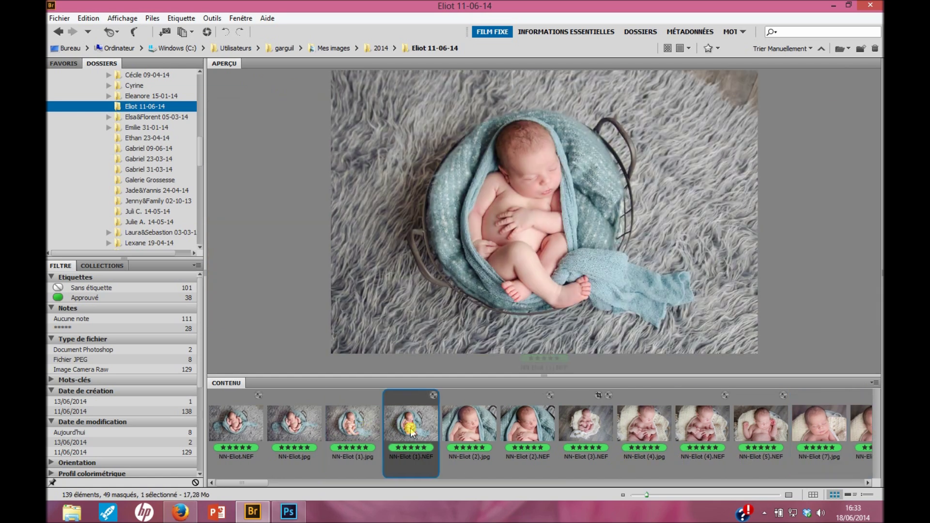
ctrl+click(358, 431)
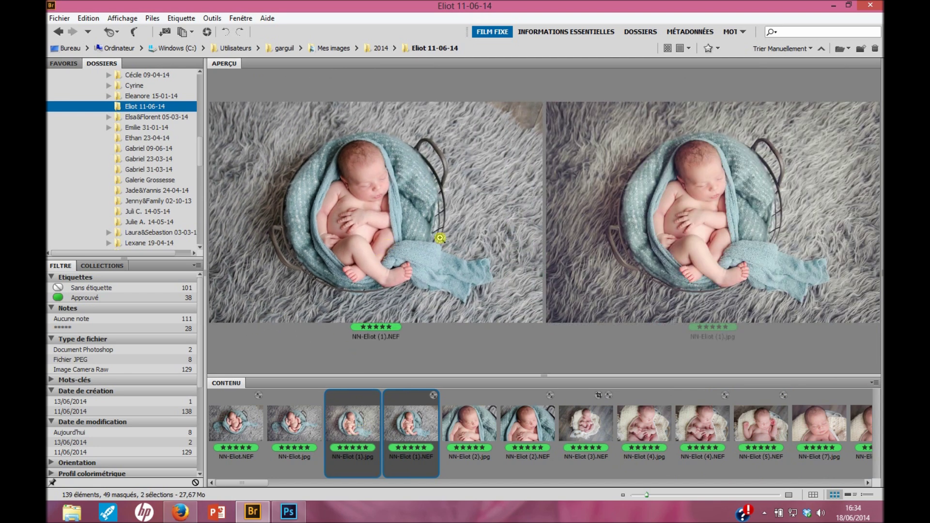
Open the NEF version of photo (1) in Camera Raw.
click(368, 451)
click(407, 422)
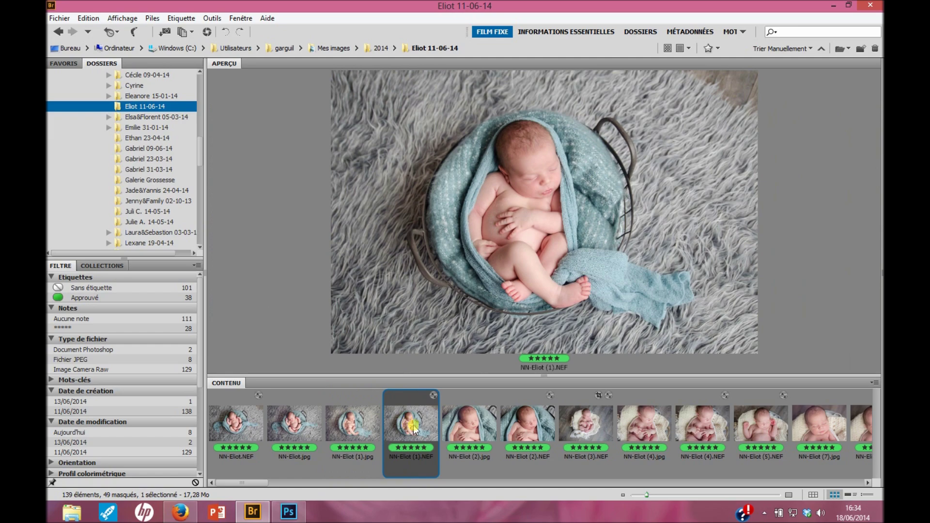
double_click(411, 423)
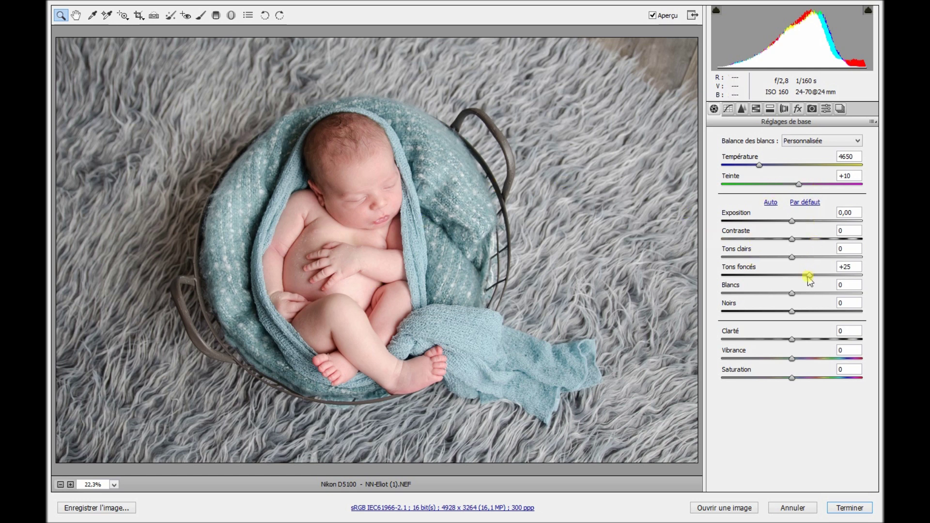
Reset the photo's adjustments to the Camera Raw default settings.
click(870, 121)
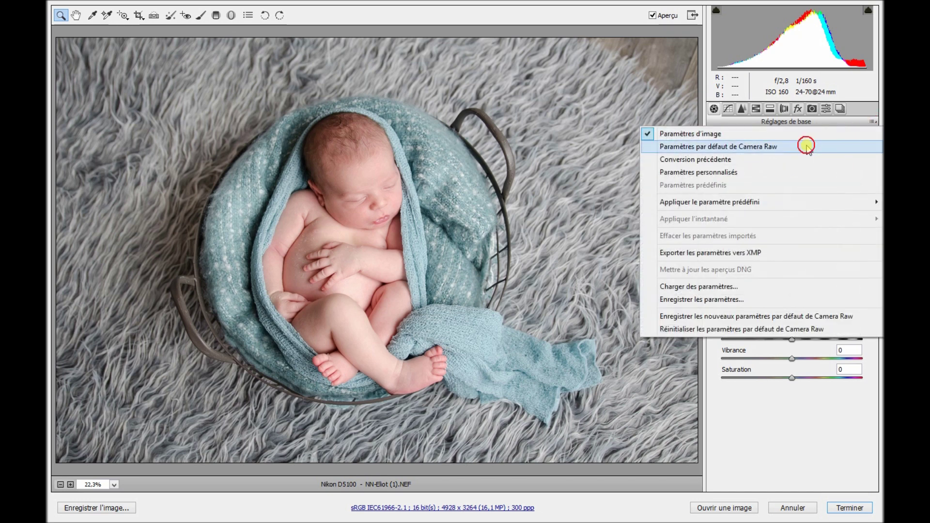
click(807, 145)
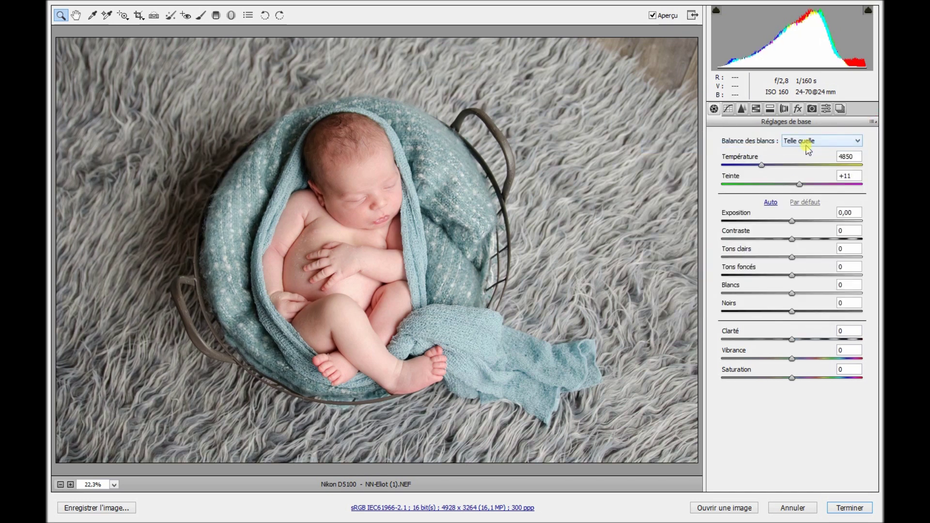
click(867, 123)
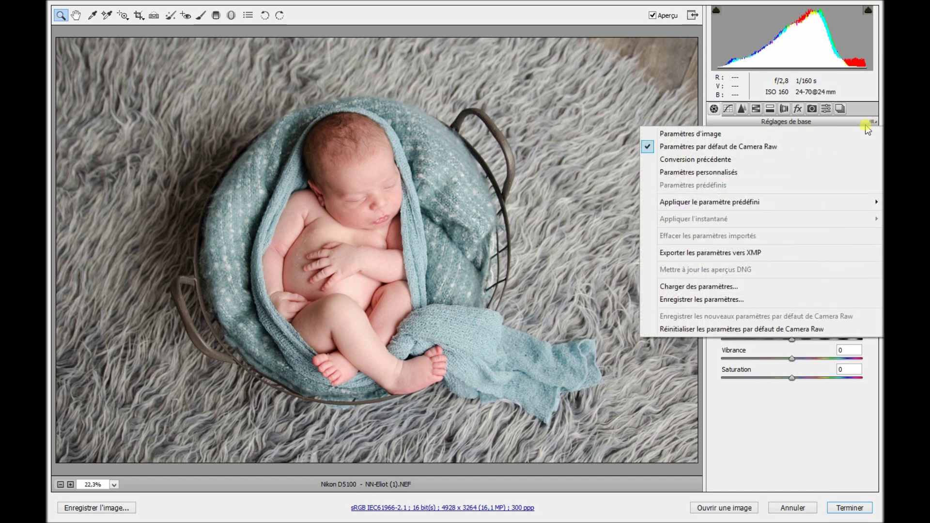
click(762, 173)
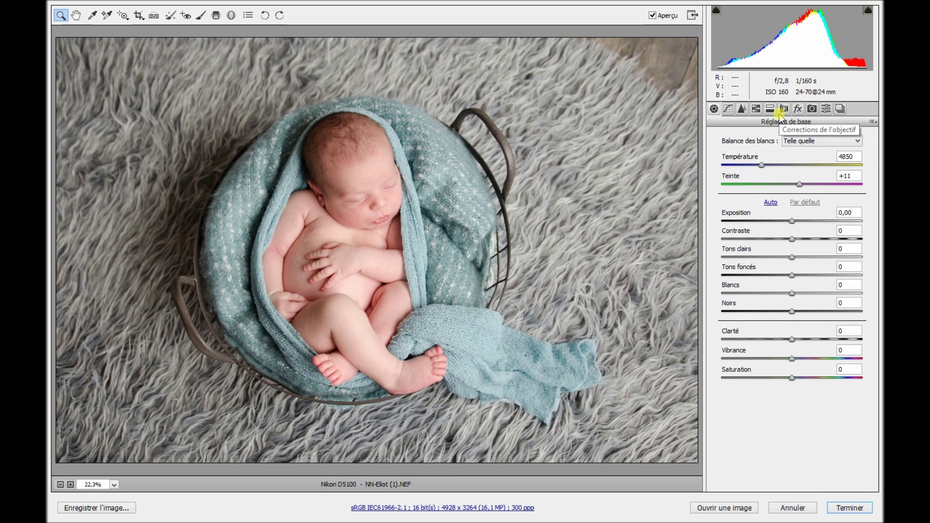
Set Température to 4600 and Tons foncés to +25, checking the result against the preview without adjustments.
drag(762, 165, 757, 165)
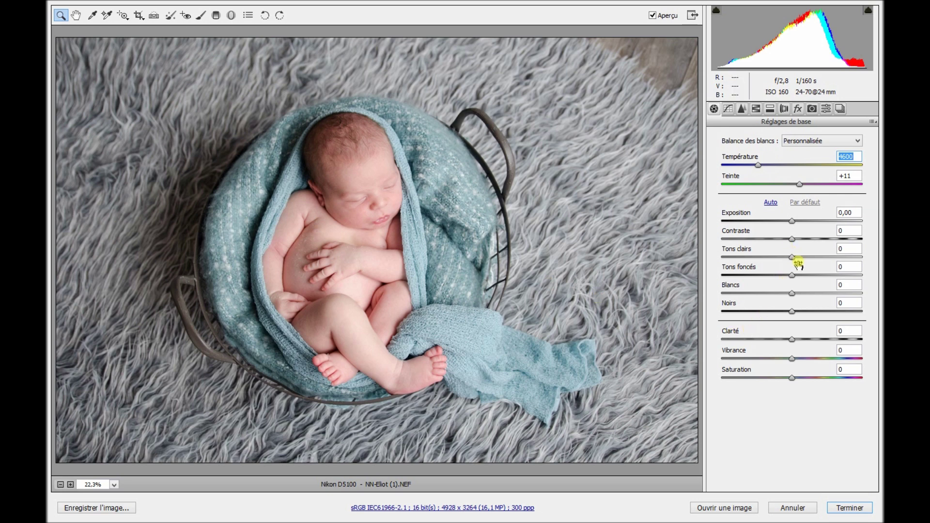
drag(792, 274, 809, 272)
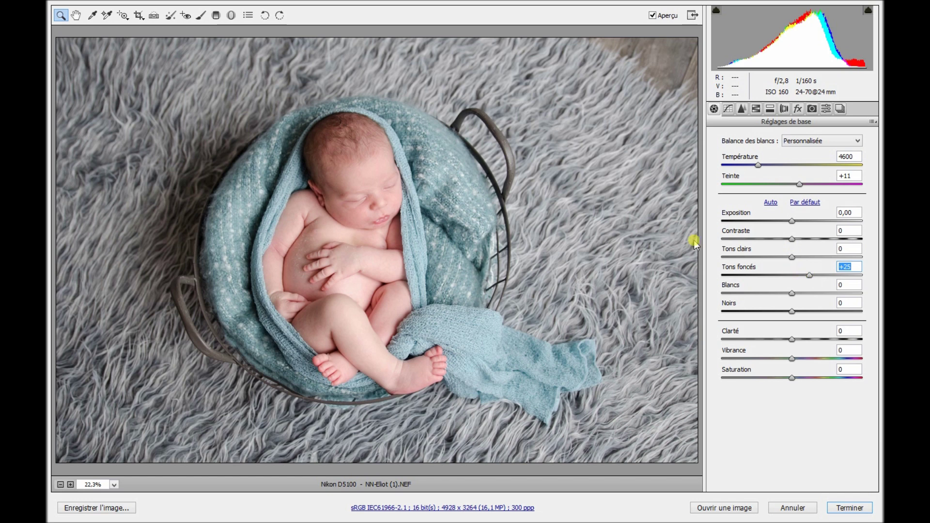
click(652, 16)
click(652, 16)
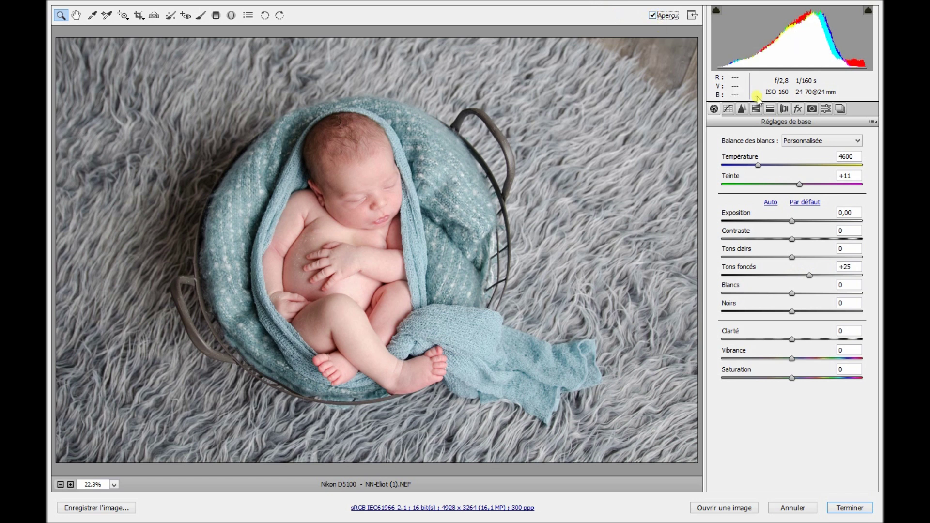
Try a cooler Température of 4400, compare it with the Camera Raw defaults, and settle on 4500 with the custom settings.
drag(758, 165, 755, 165)
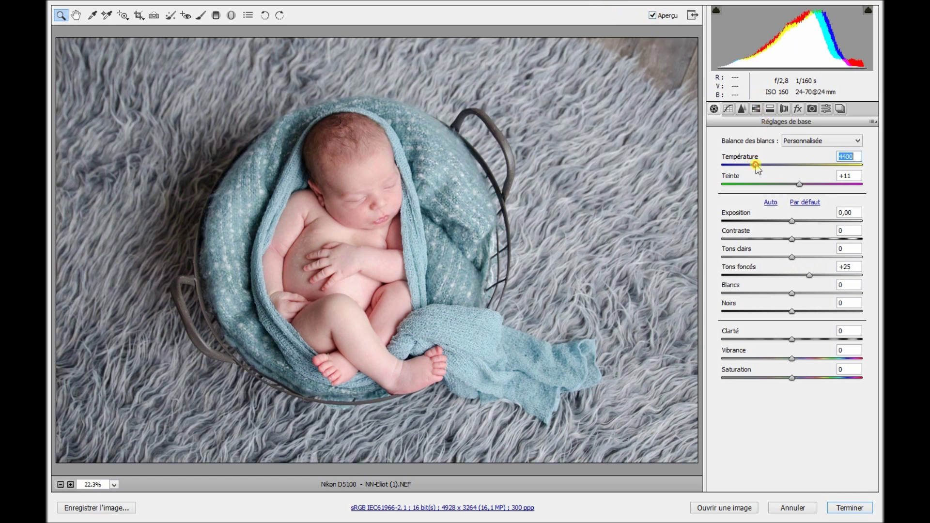
click(872, 121)
click(818, 145)
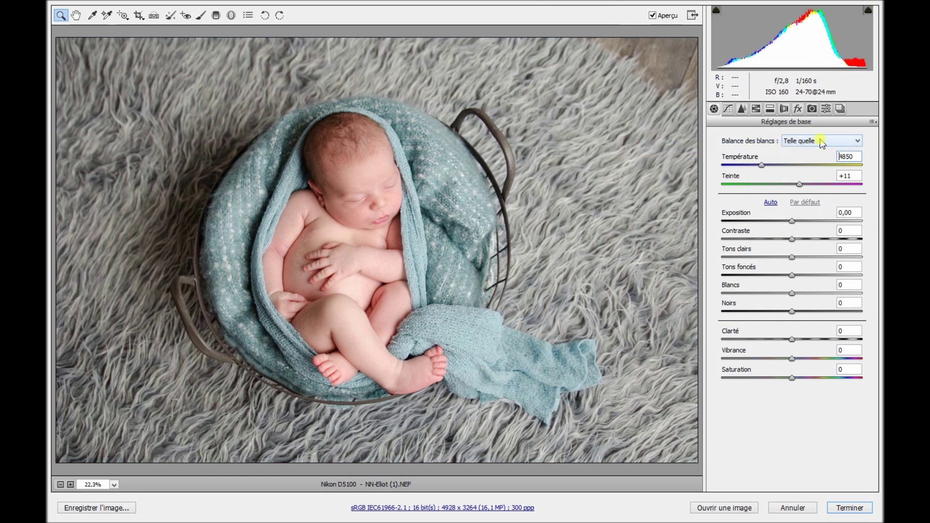
click(874, 122)
click(774, 172)
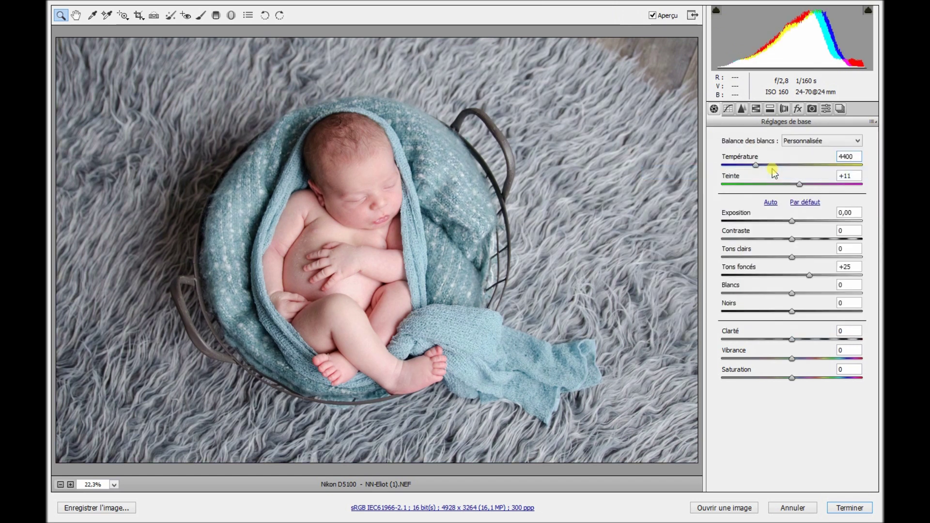
drag(756, 165, 757, 165)
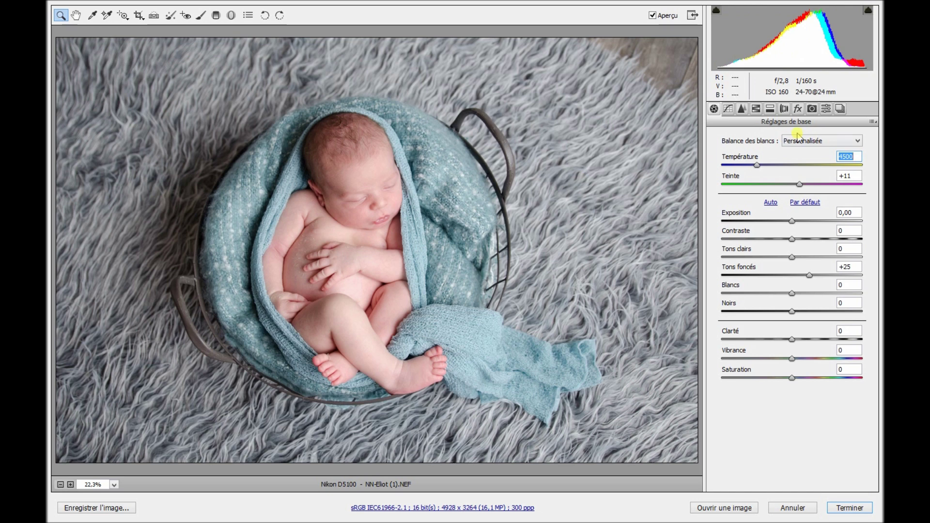
Look through the tone curve and detail settings, then return to the basic adjustments.
click(728, 109)
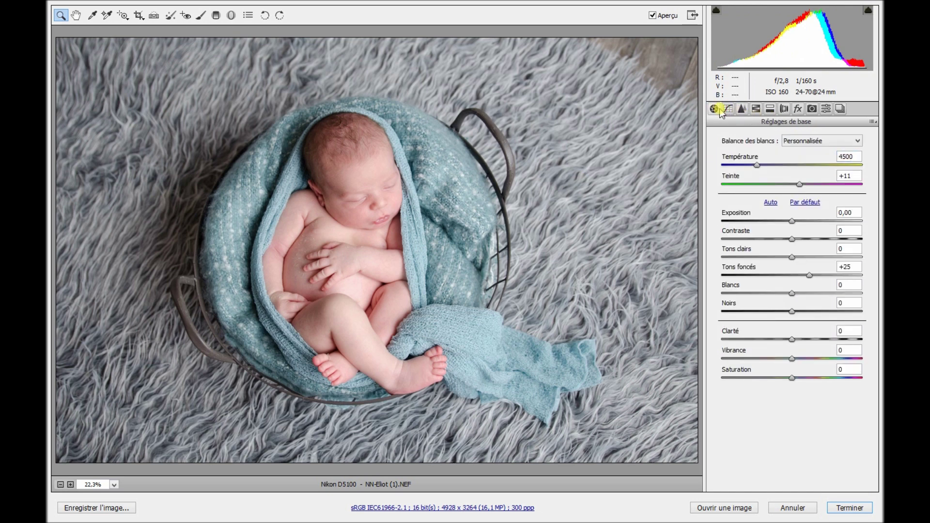
click(729, 111)
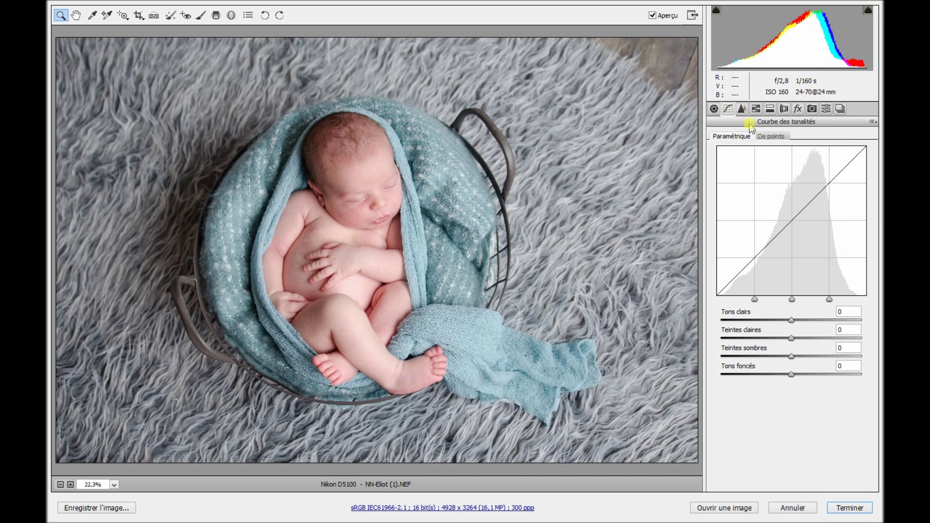
click(714, 110)
click(731, 110)
click(742, 109)
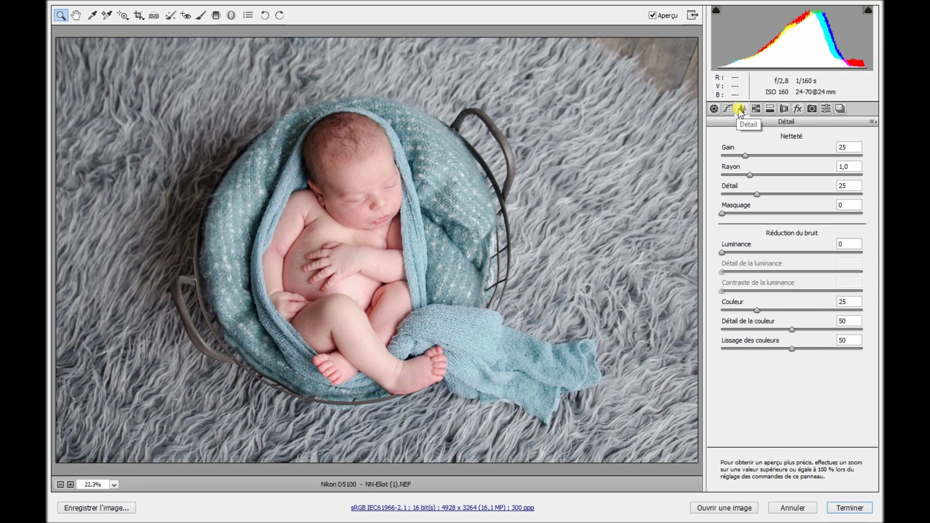
click(714, 108)
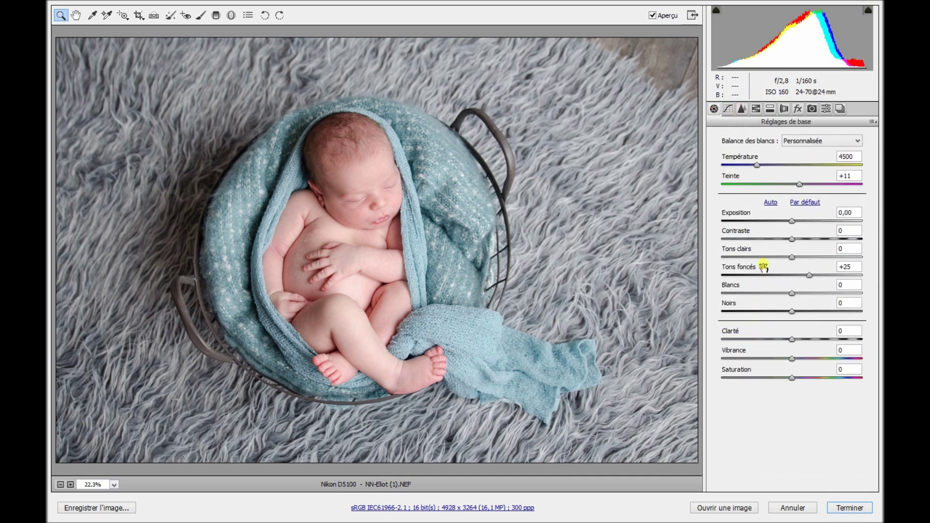
Try out the Tons clairs and Blancs adjustments on the photo.
mouse_move(783, 262)
mouse_down()
mouse_move(720, 264)
mouse_move(791, 260)
mouse_up()
drag(795, 296, 771, 293)
drag(789, 294, 792, 294)
Sharpen the photo with Gain 77, Rayon 1,4 and Détail 35, checking the baby's face at 66,7% zoom.
click(756, 109)
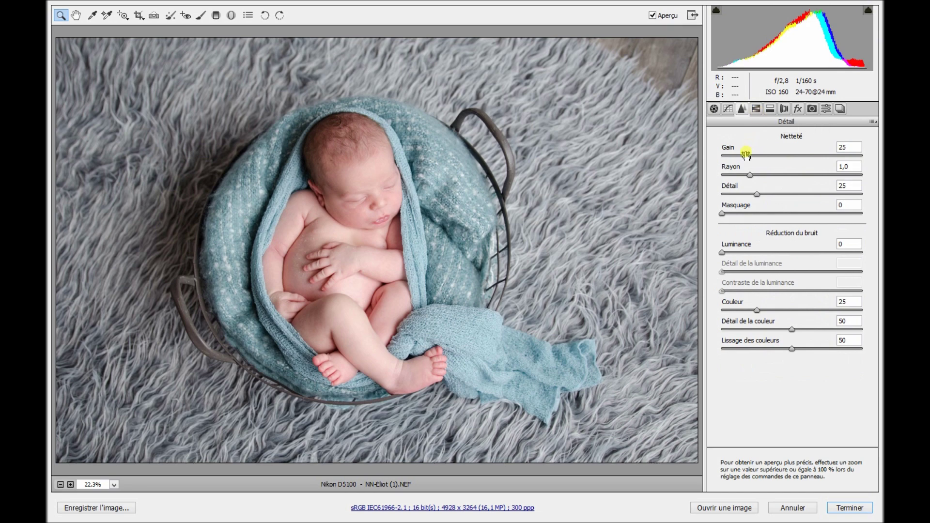
click(373, 202)
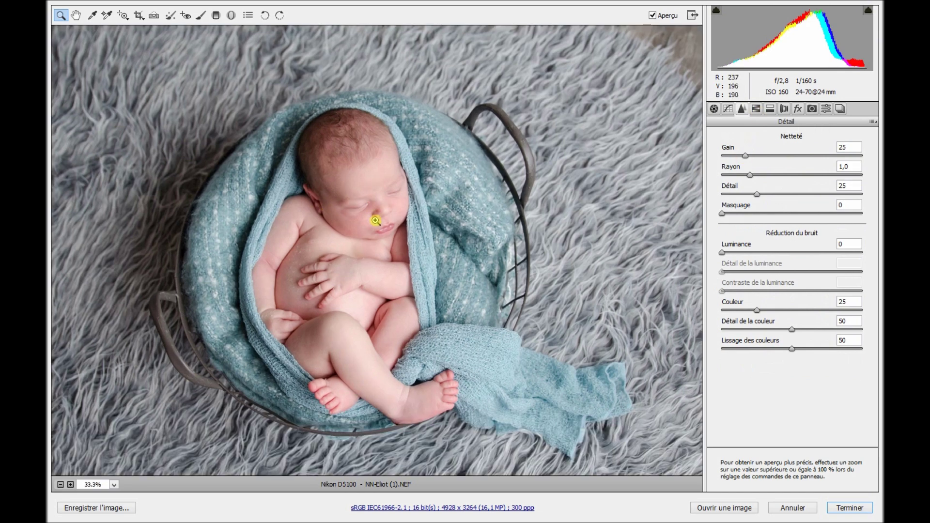
click(377, 220)
click(370, 256)
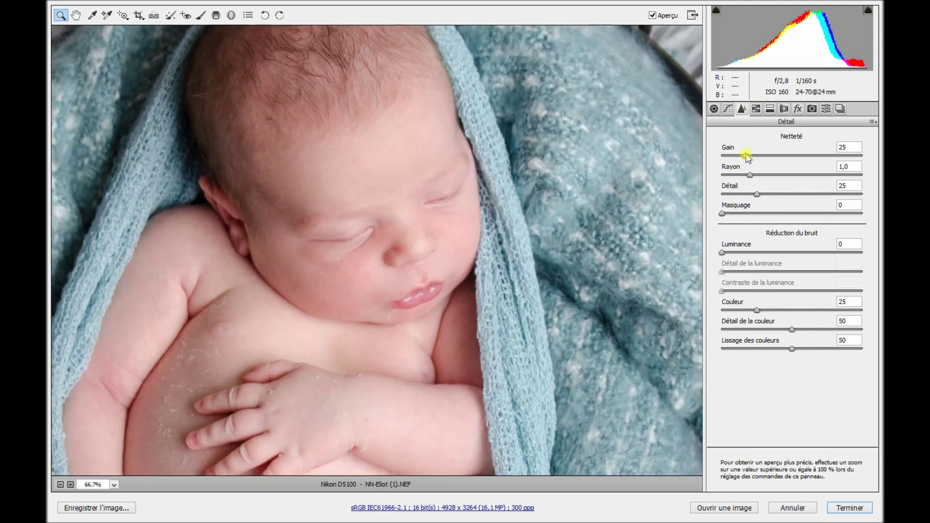
drag(746, 156, 770, 194)
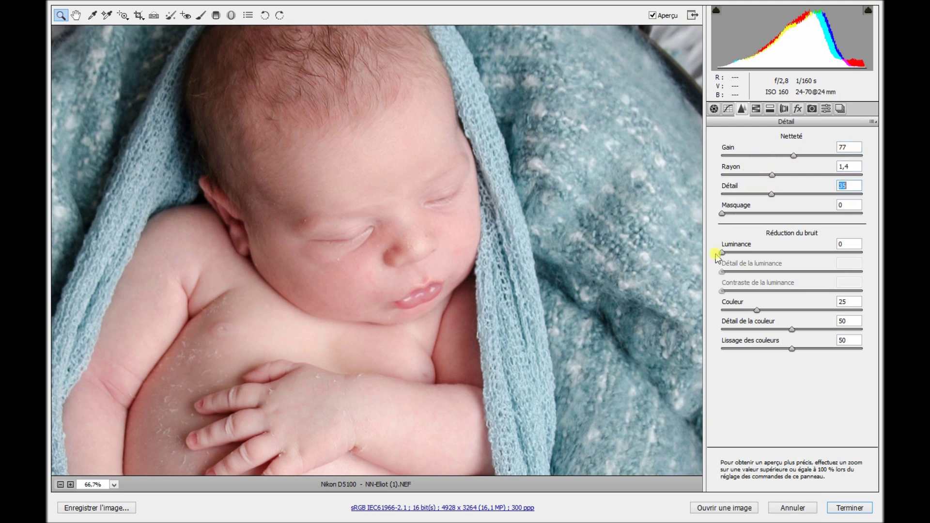
Set the Luminance noise reduction to about 34 and return to the basic adjustments with the whole photo in view.
drag(723, 253, 772, 253)
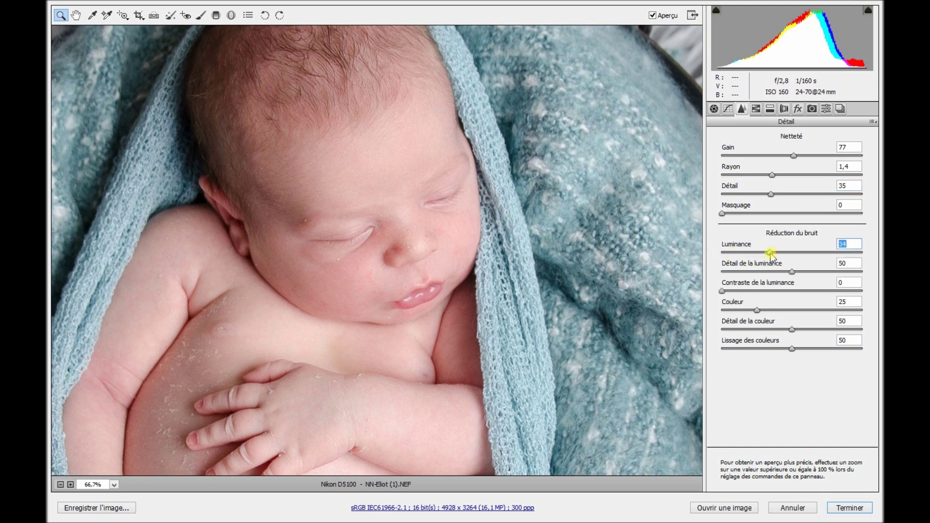
drag(767, 253, 766, 253)
drag(764, 253, 768, 253)
click(714, 109)
click(114, 485)
click(118, 468)
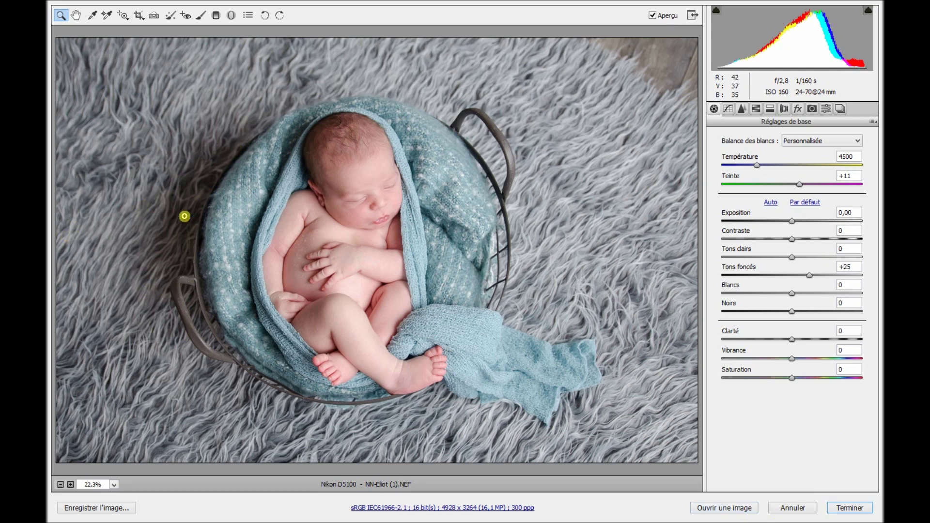
Prepare a new radial filter with Netteté 0, Réduction du bruit 0 and Exposition +0,30.
click(231, 15)
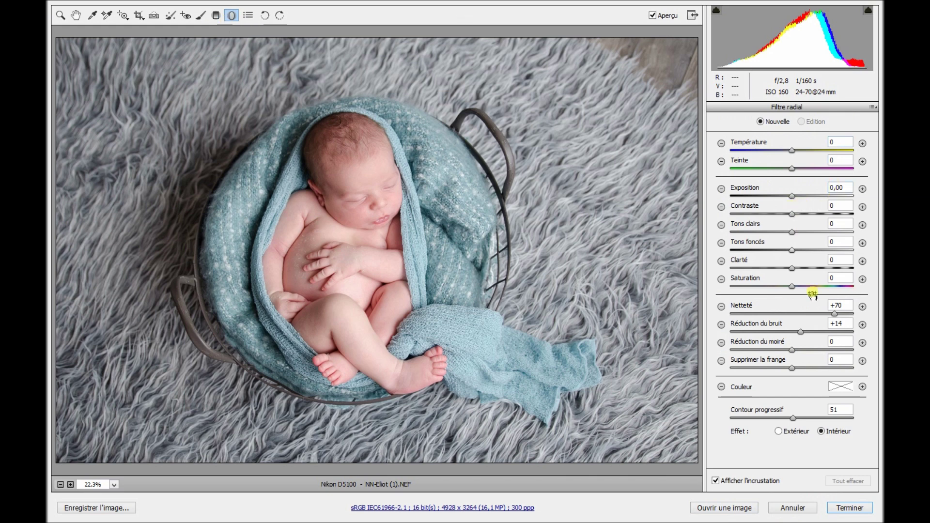
text(0)
click(841, 323)
text(0)
drag(793, 196, 799, 196)
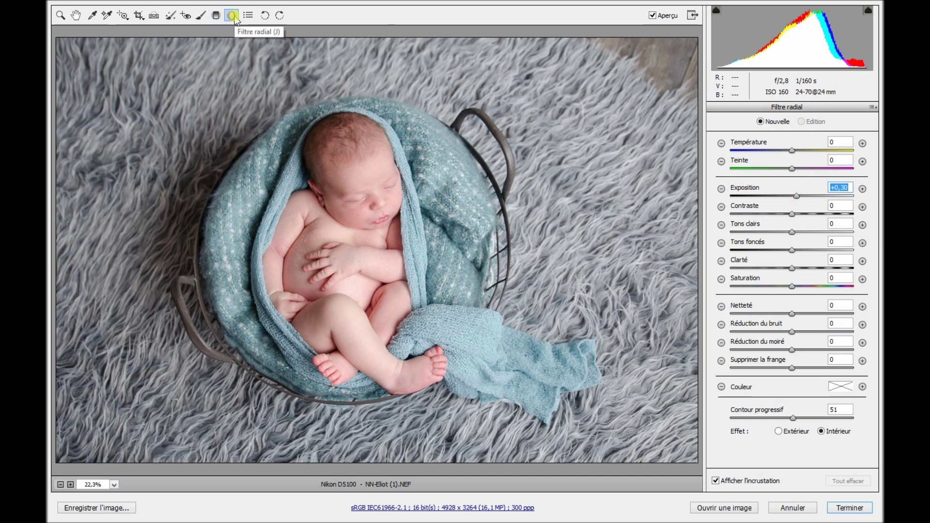
Place a tilted elliptical radial filter over the dark fur on the basket's left side and set its Exposition to +0,55.
drag(162, 173, 199, 232)
drag(206, 95, 235, 141)
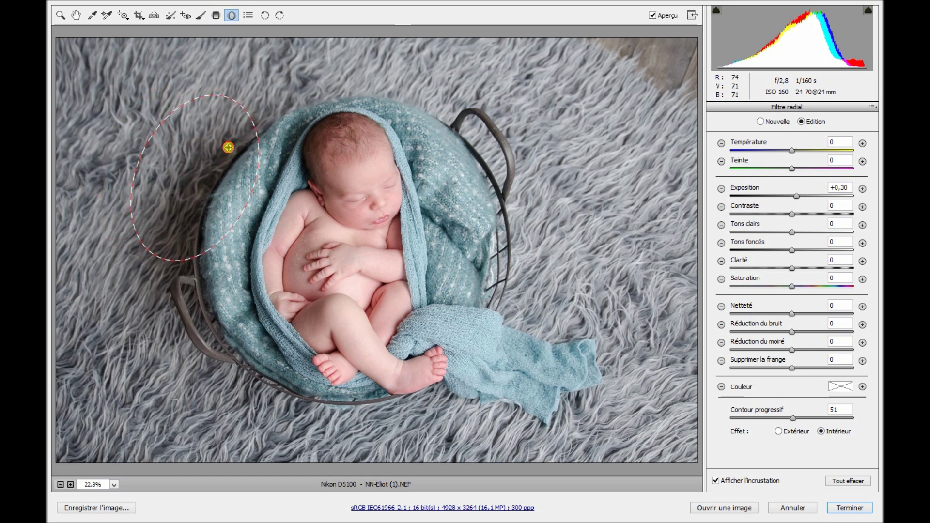
drag(797, 195, 802, 196)
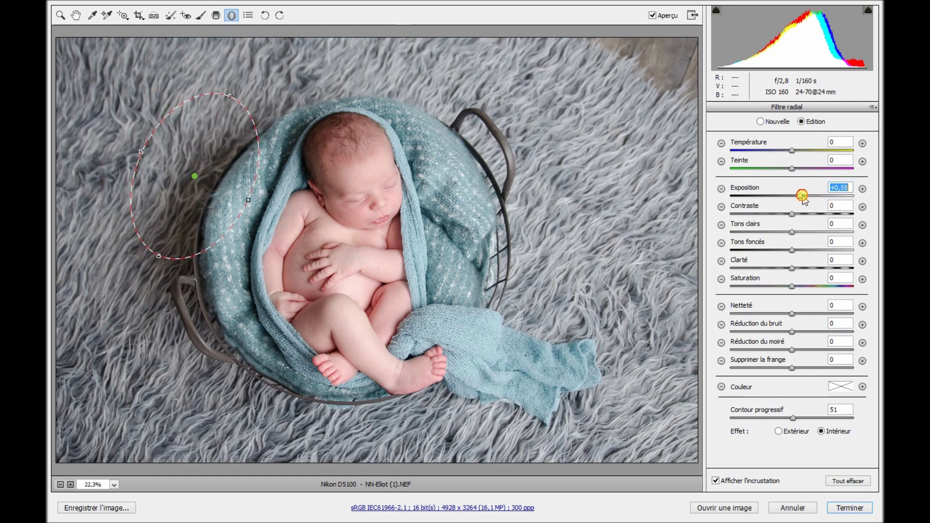
Compare the photo before and after the Camera Raw adjustments, ending on the edited version with the basic adjustments displayed.
click(653, 15)
click(653, 15)
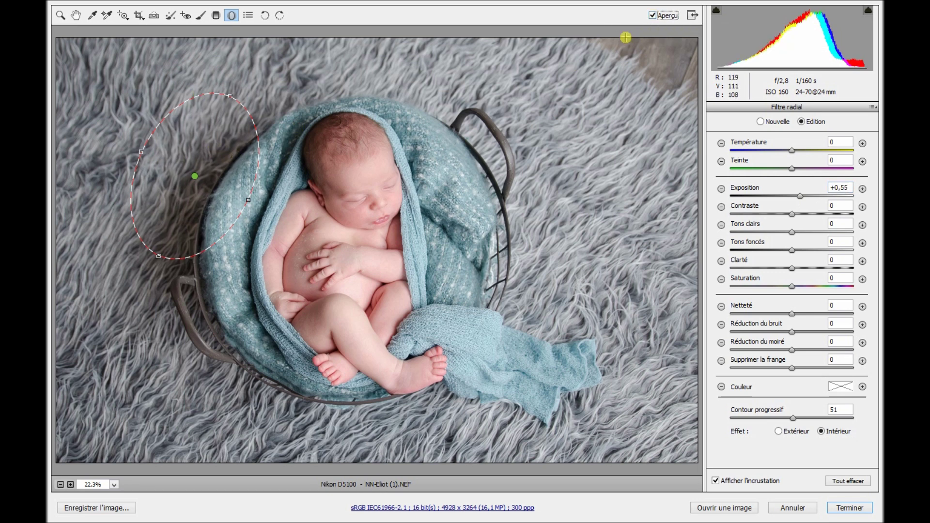
click(652, 16)
click(653, 16)
click(76, 15)
click(874, 123)
click(799, 147)
click(874, 121)
click(724, 174)
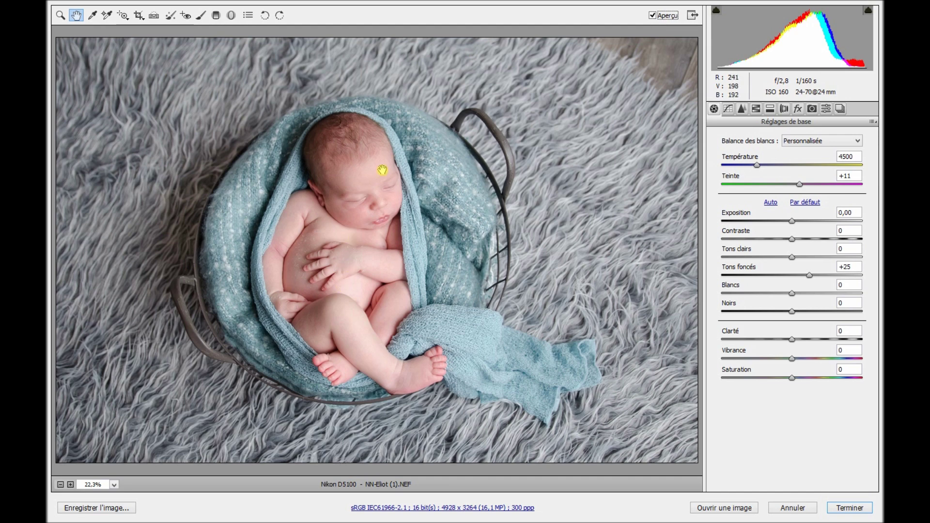
Open the developed photo in Photoshop and place it in an enlarged floating window.
click(745, 509)
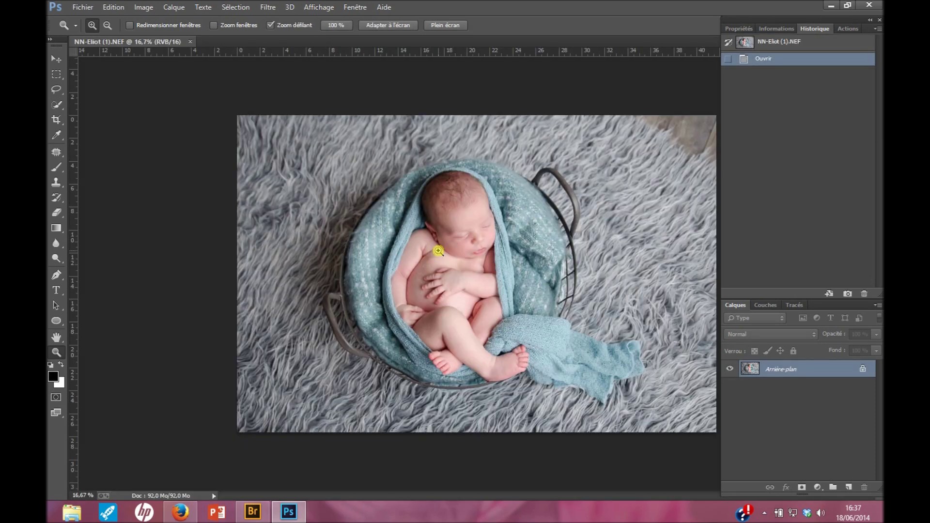
drag(182, 42, 211, 54)
click(596, 393)
drag(596, 394, 716, 485)
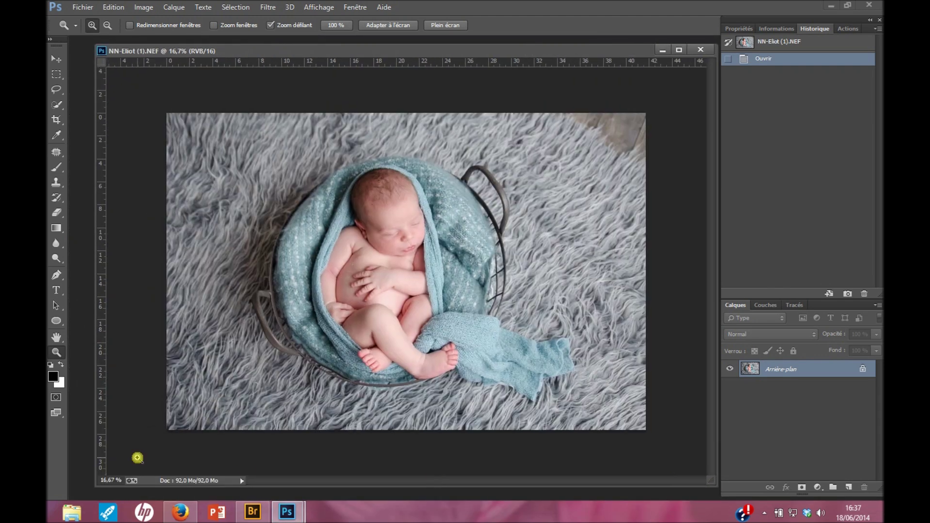
Set the document zoom to 20 % and adjust the floating window so the whole photo fits inside it.
drag(122, 481, 90, 483)
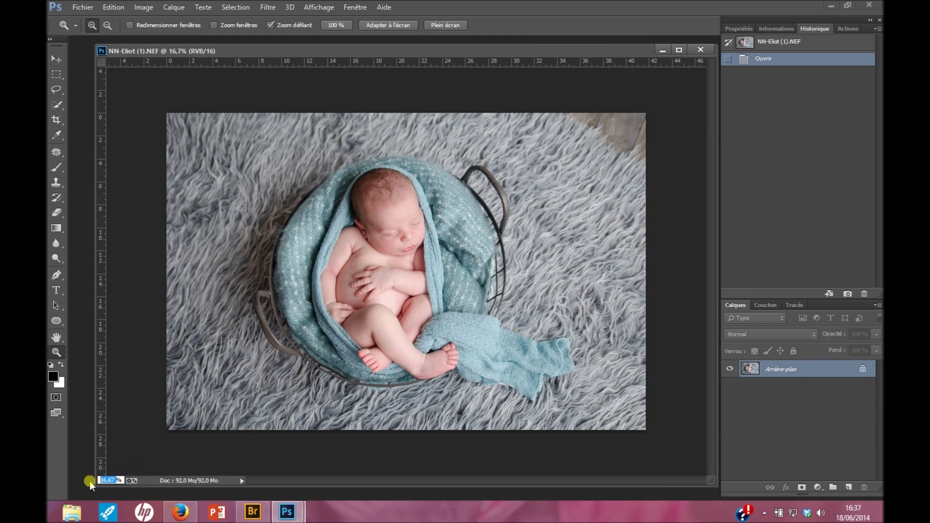
text(18)
key(Return)
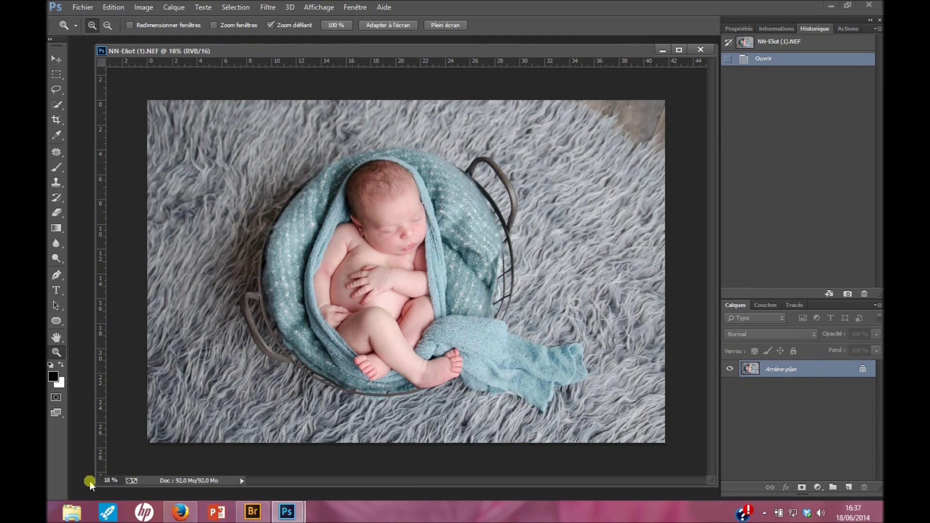
click(100, 481)
text(20)
key(Return)
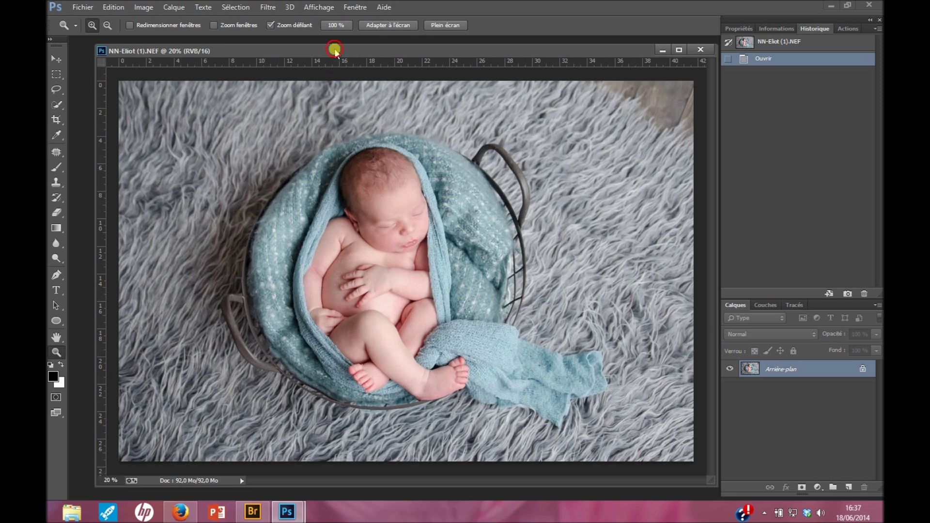
drag(352, 54, 340, 52)
drag(703, 46, 718, 31)
drag(595, 40, 595, 47)
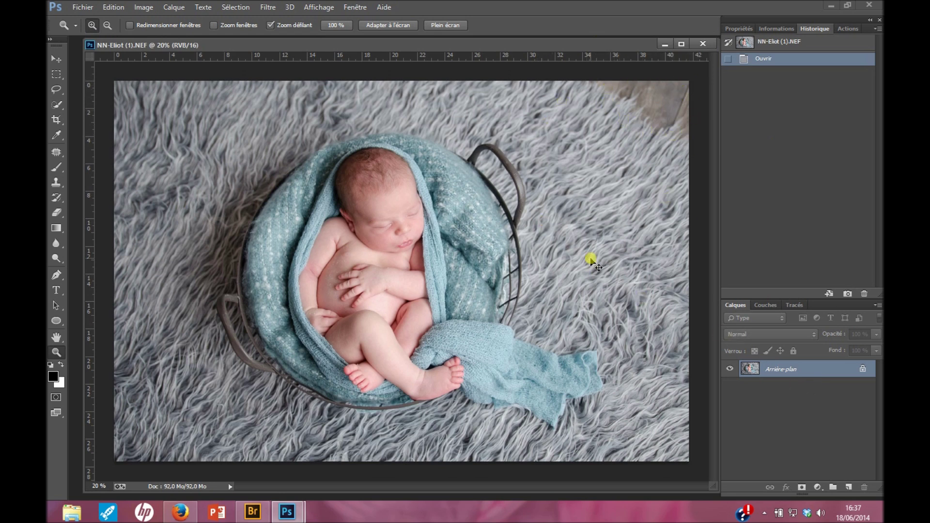
Duplicate the background layer and lasso the bare floor patch in the photo's upper-right corner.
key(ctrl+j)
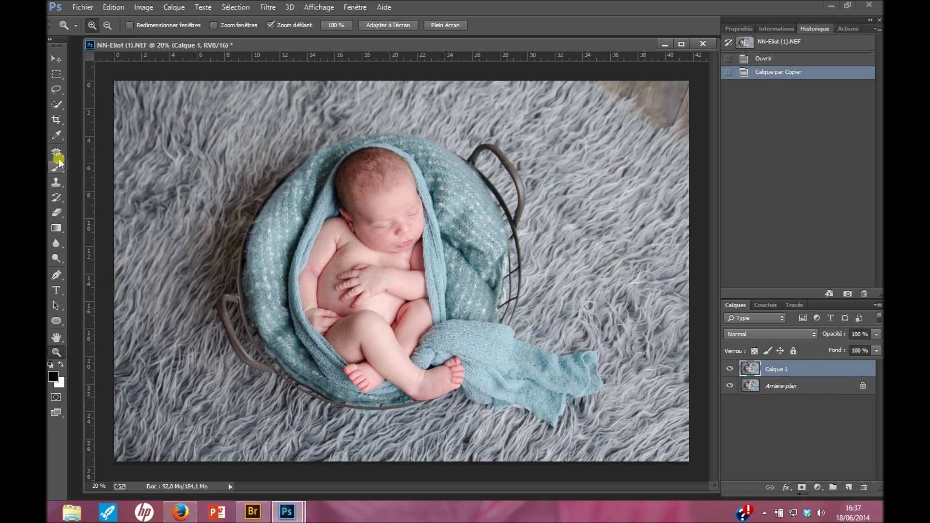
click(56, 89)
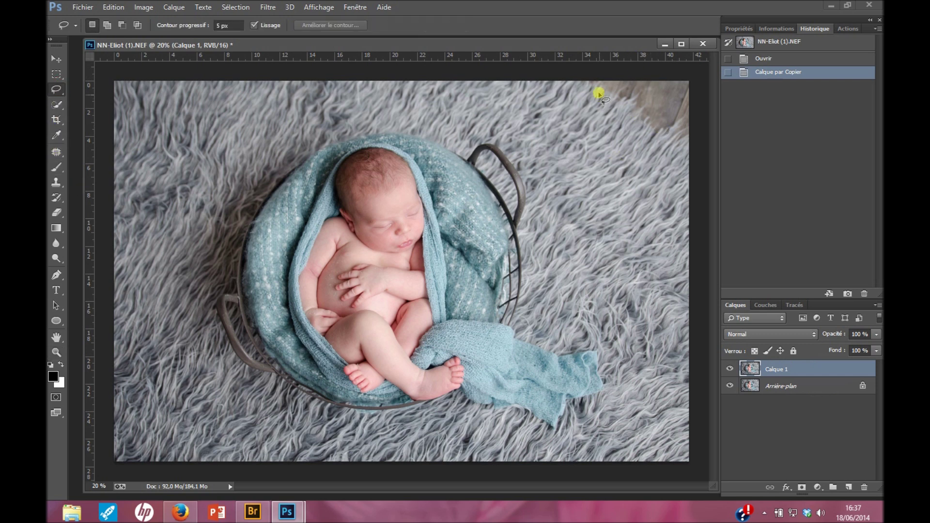
mouse_move(571, 81)
mouse_down()
mouse_move(645, 139)
mouse_move(630, 125)
mouse_up()
click(596, 145)
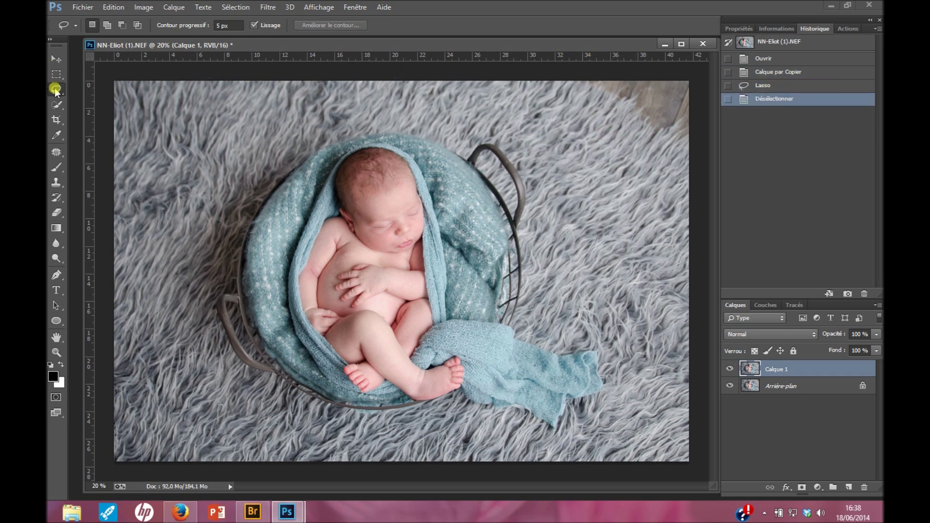
mouse_move(580, 83)
mouse_down()
mouse_move(657, 141)
mouse_move(694, 146)
mouse_move(697, 79)
mouse_move(673, 68)
mouse_move(586, 83)
mouse_up()
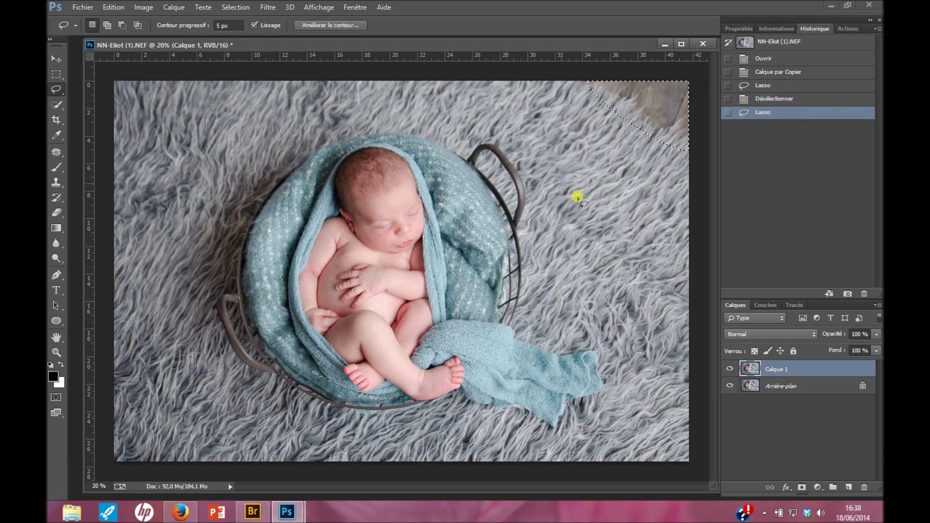
Fill the selected corner using Contenu pris en compte in Normal mode at 100 % opacity, and deselect it.
right_click(655, 99)
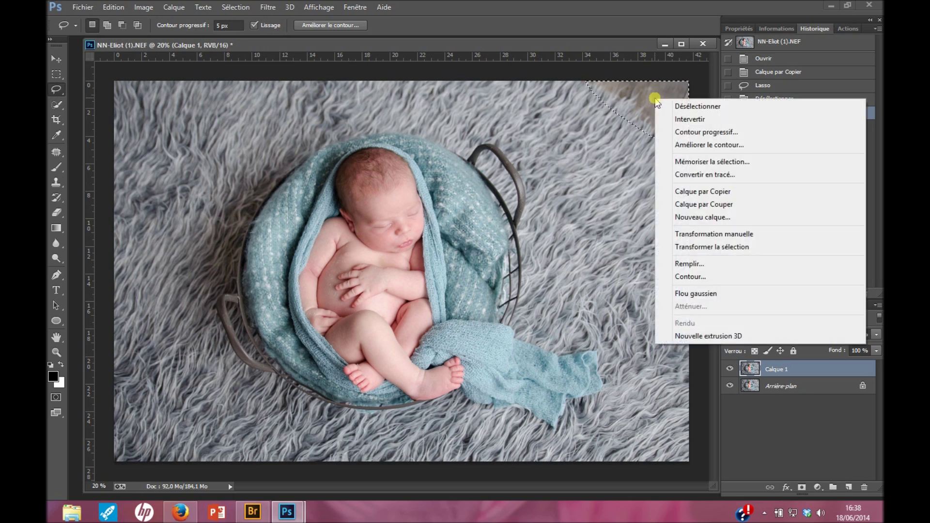
click(692, 263)
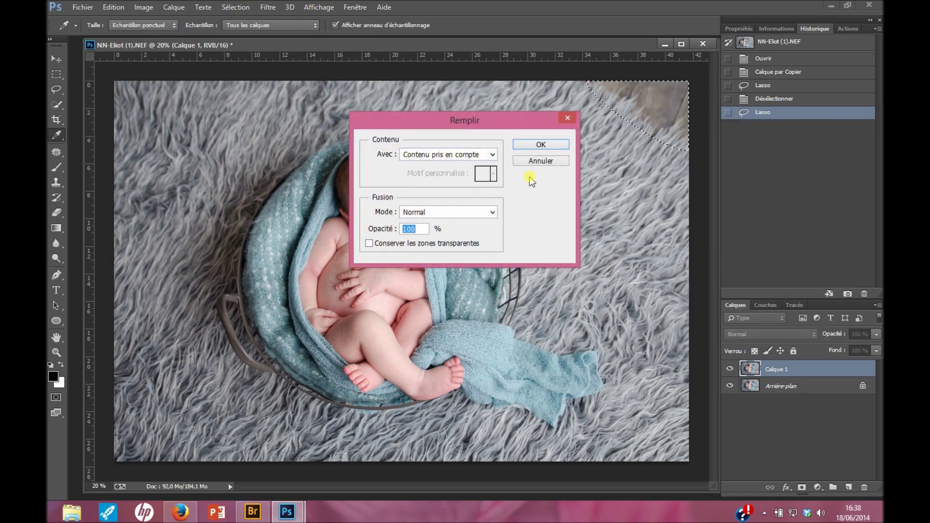
click(492, 155)
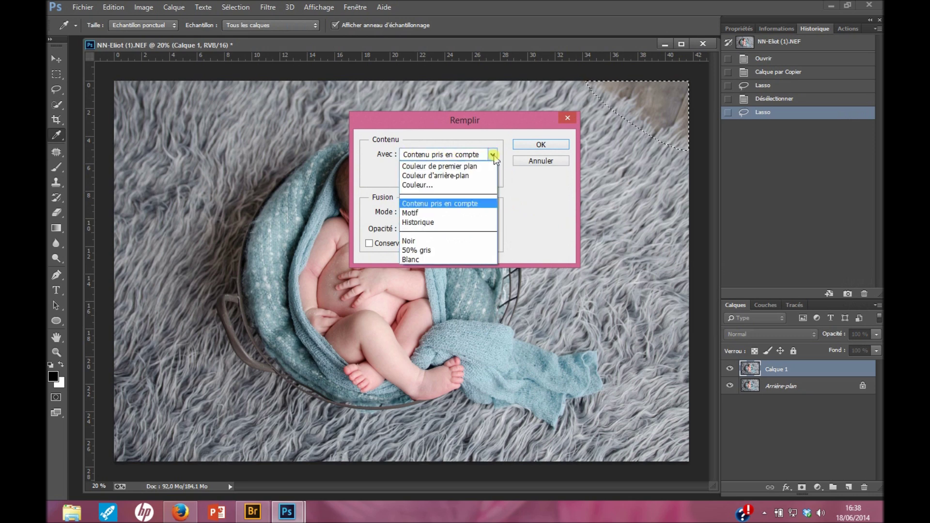
click(453, 204)
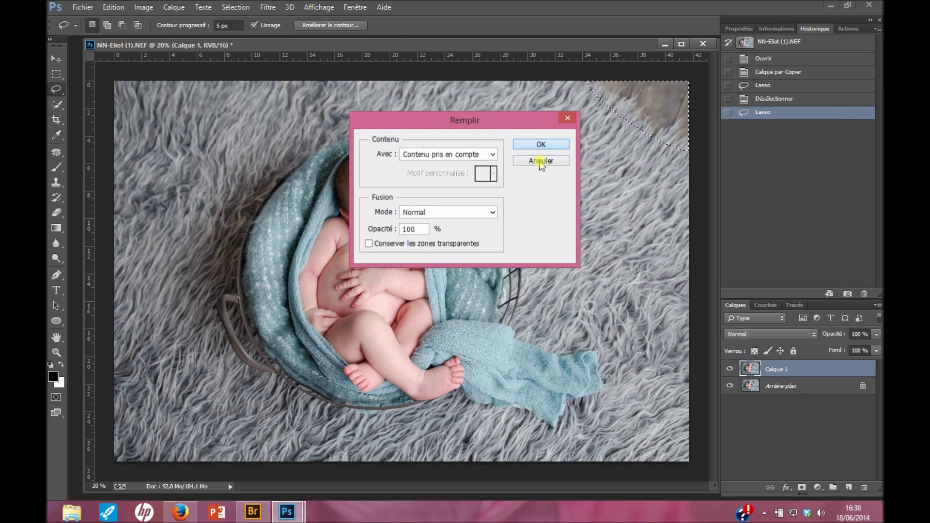
click(540, 161)
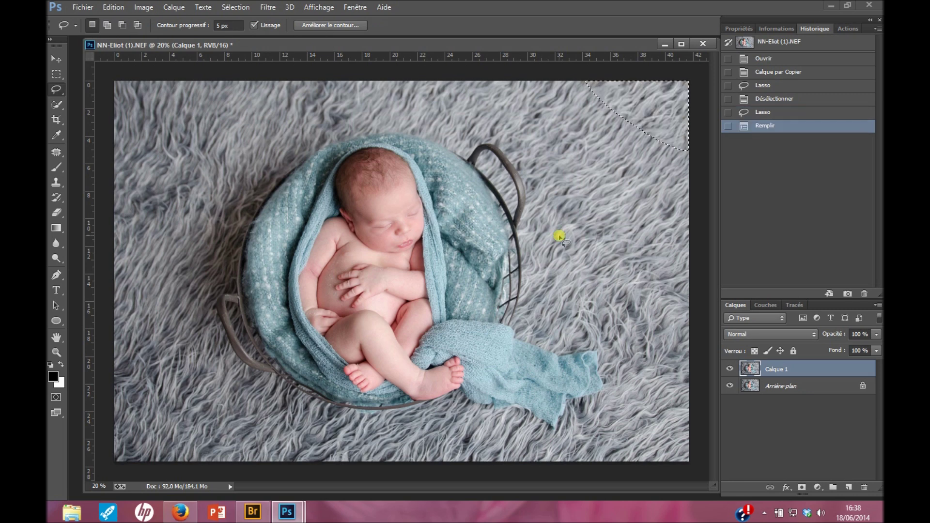
click(234, 7)
click(234, 29)
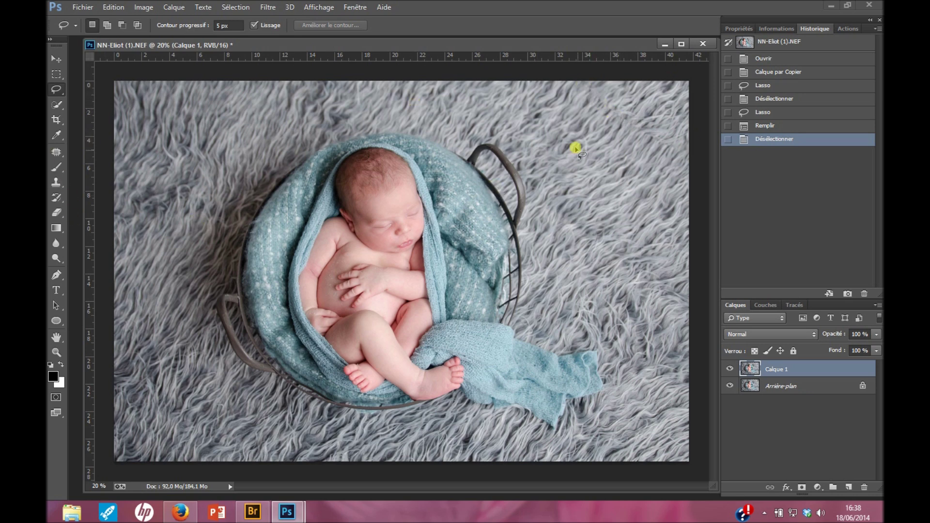
Blend the filled corner into the surrounding fur with the clone stamp at size 200, sampling nearby fur.
click(56, 183)
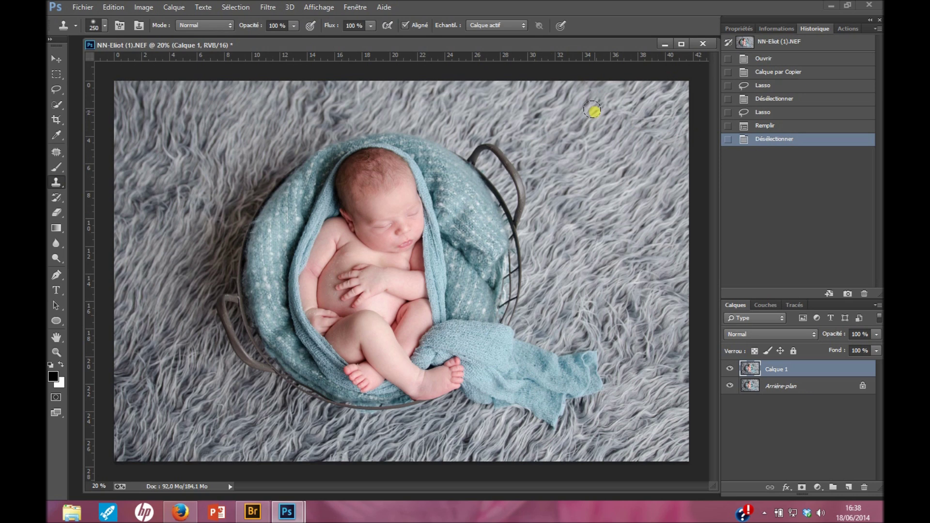
key(bracketleft)
key(bracketleft)
alt+click(570, 103)
key(bracketright)
mouse_move(581, 97)
mouse_down()
mouse_move(656, 143)
mouse_move(642, 219)
mouse_up()
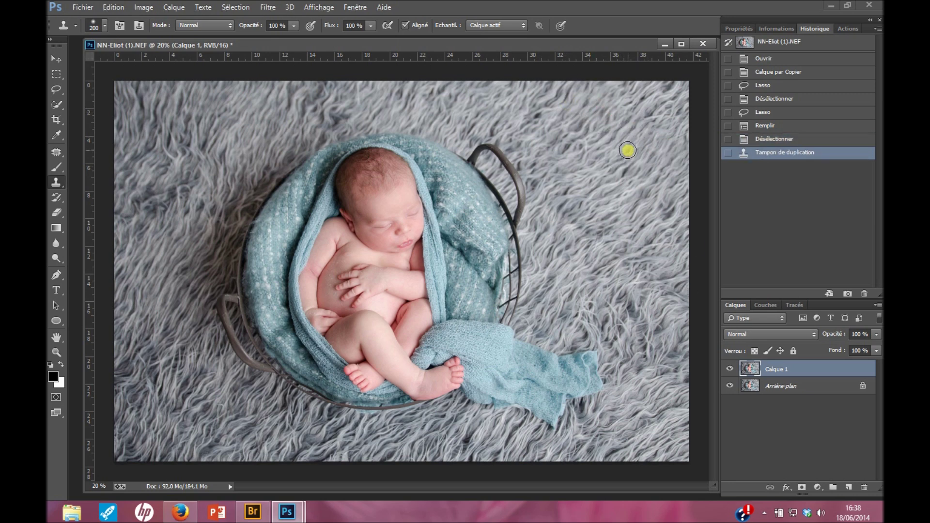
key(alt)
click(630, 117)
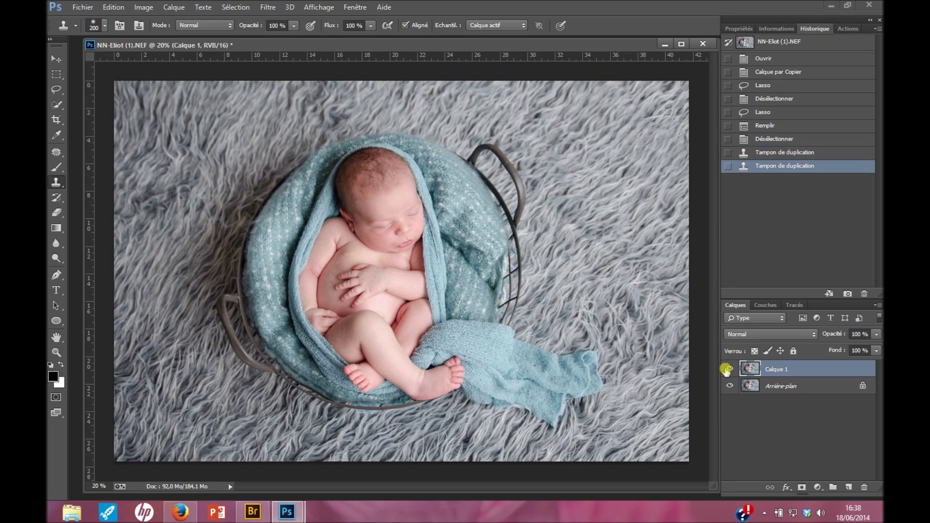
Compare the photo with and without the retouched layer by switching the layer's visibility.
click(726, 369)
click(727, 369)
click(727, 369)
click(727, 369)
Save a history snapshot of the layered version and flatten the image.
click(848, 294)
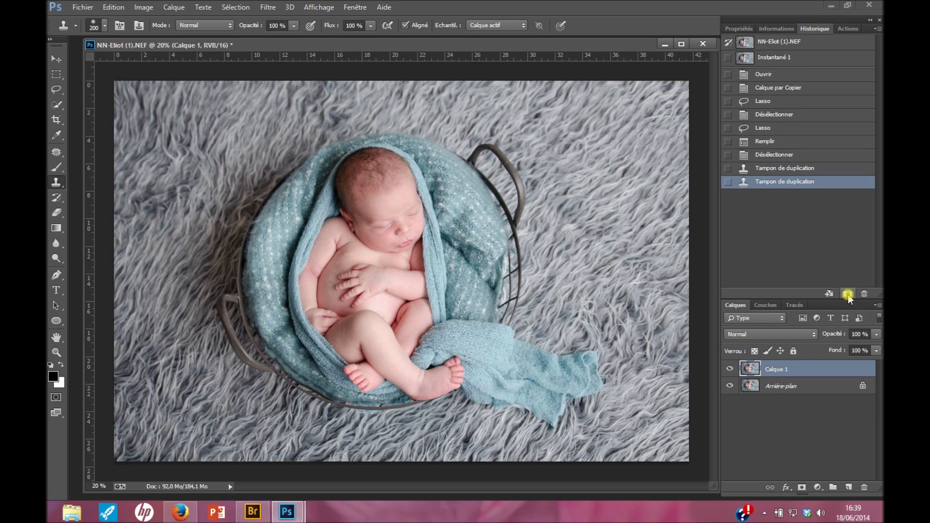
click(174, 7)
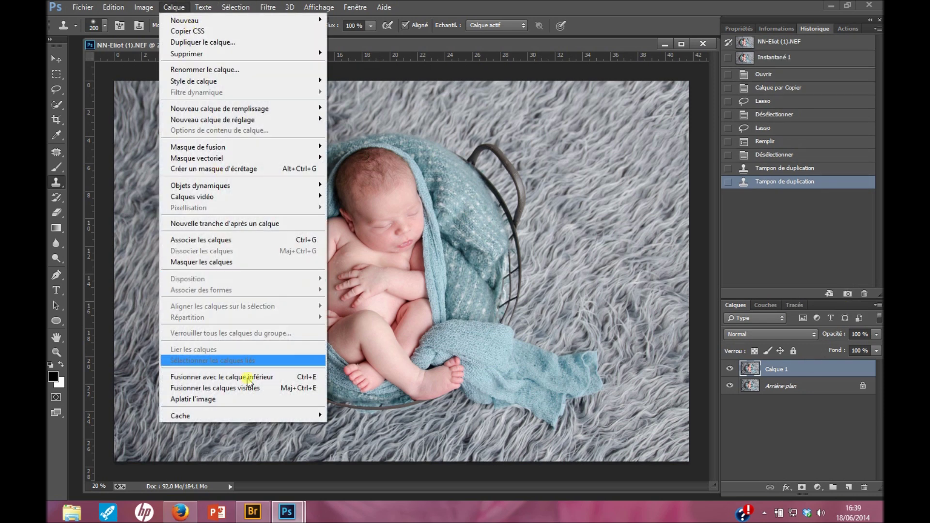
click(248, 402)
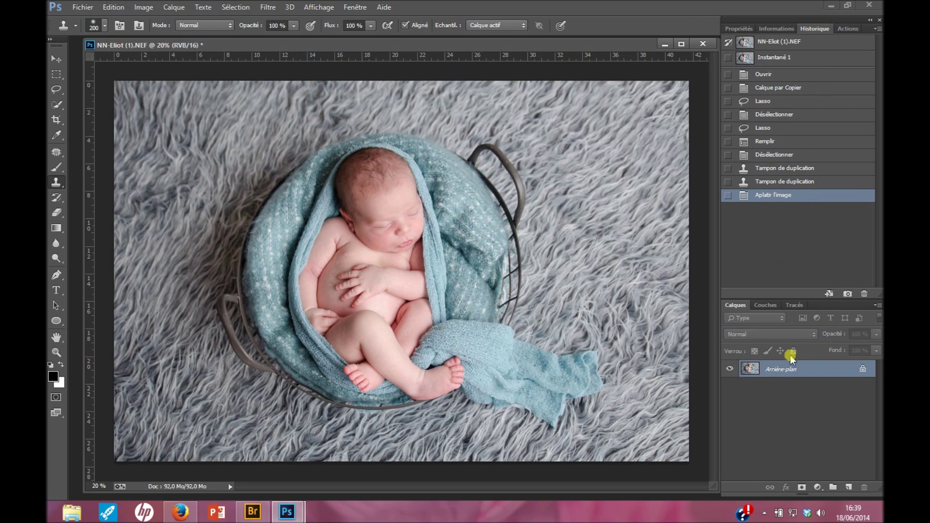
Review an earlier history state and the saved snapshot, and return to the flattened state.
click(777, 87)
click(785, 198)
click(779, 58)
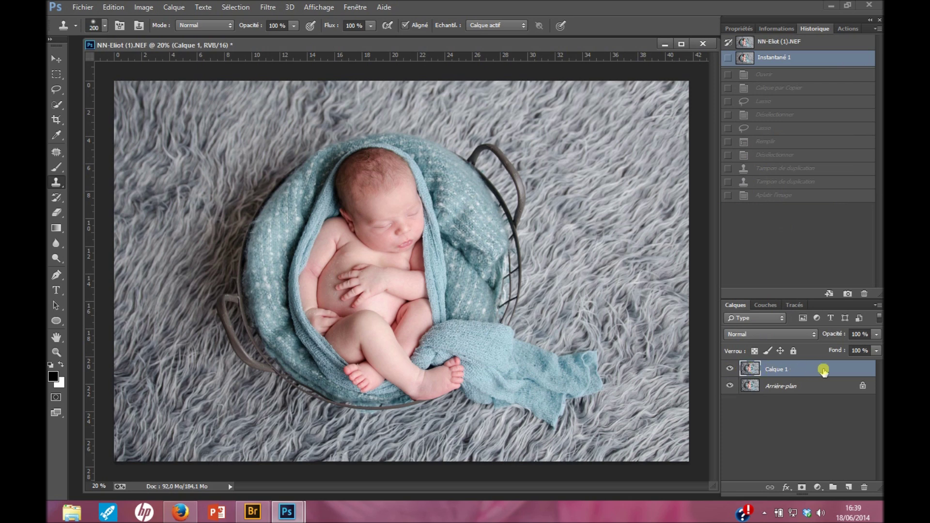
click(771, 195)
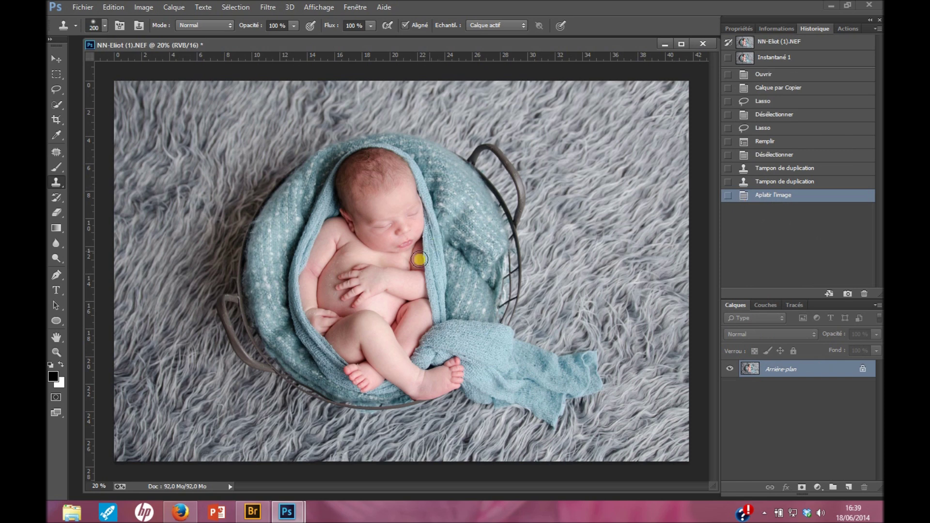
Run the Pro Retouch action from the Favoris set and delete the Eye Bump layer it adds.
click(846, 29)
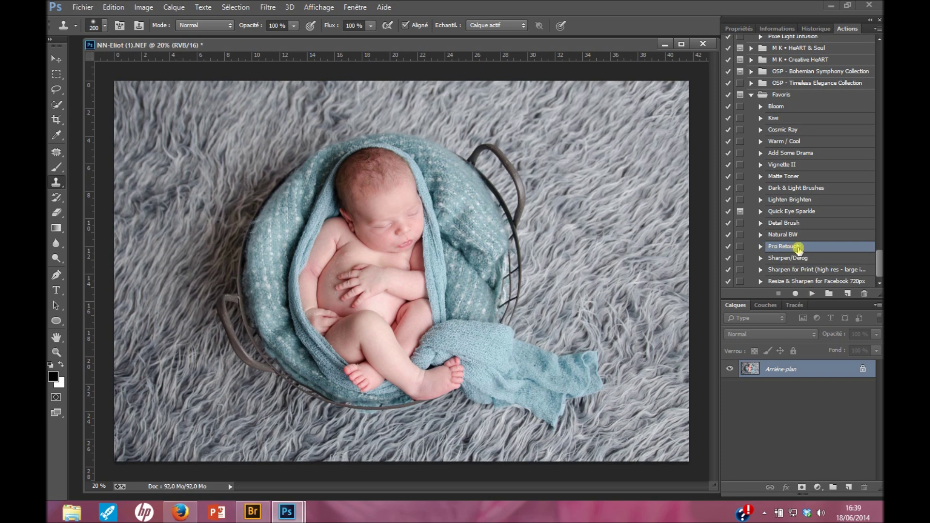
click(812, 293)
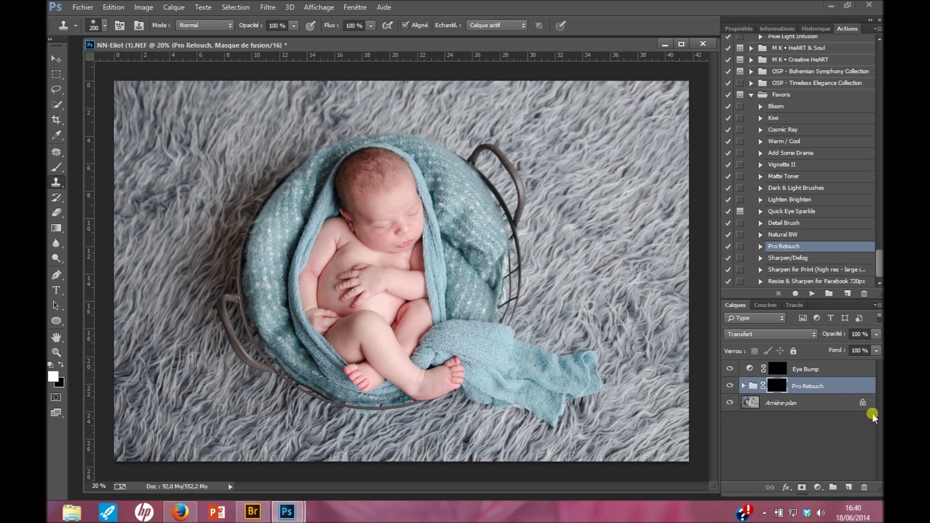
mouse_move(808, 369)
mouse_down()
mouse_move(838, 396)
mouse_move(863, 487)
mouse_up()
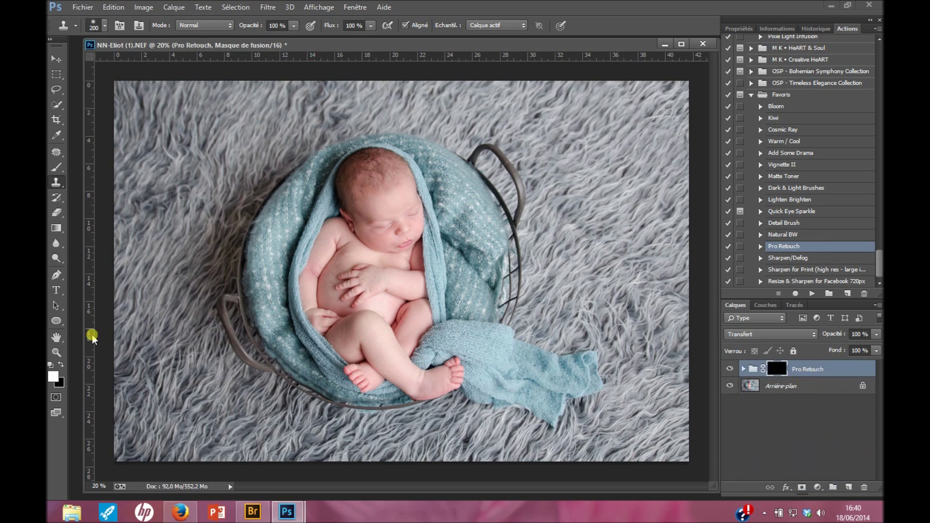
Zoom in to 50% on the baby's face and upper body and activate the Brush tool.
click(57, 353)
click(387, 232)
click(388, 232)
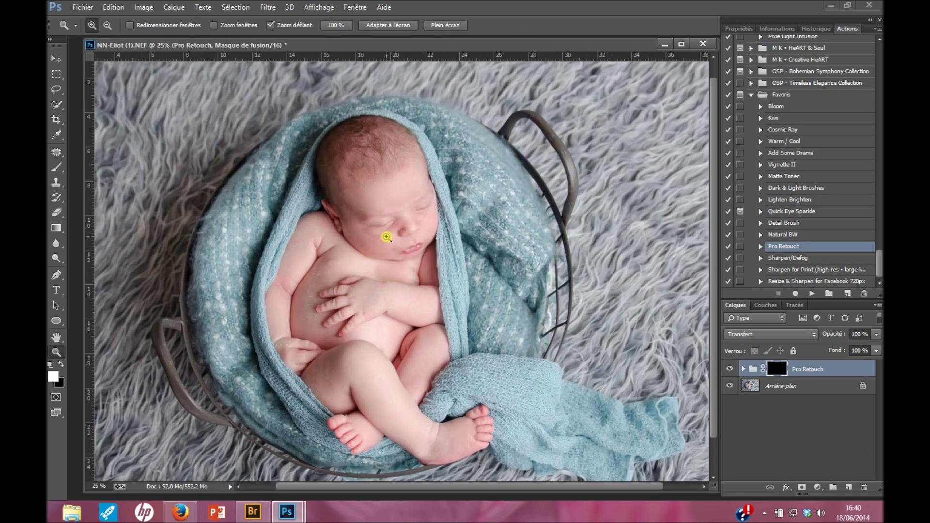
click(387, 237)
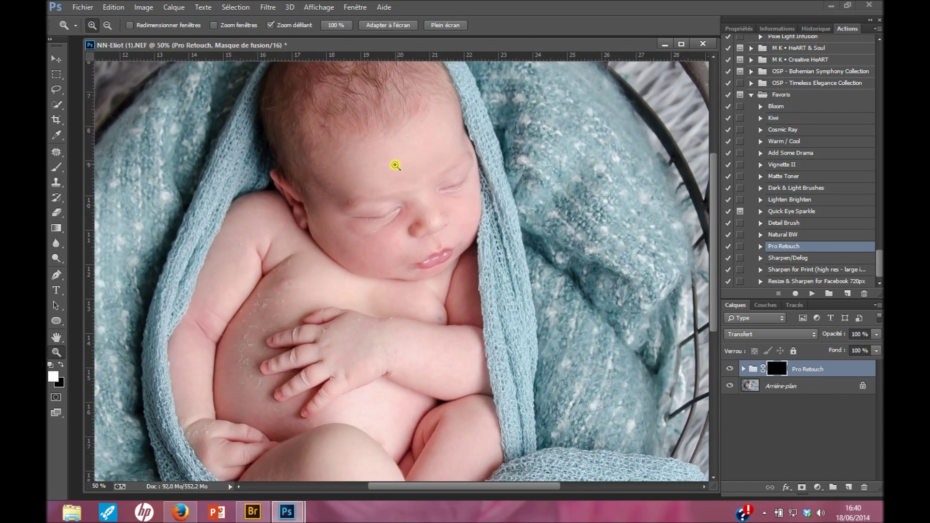
click(55, 167)
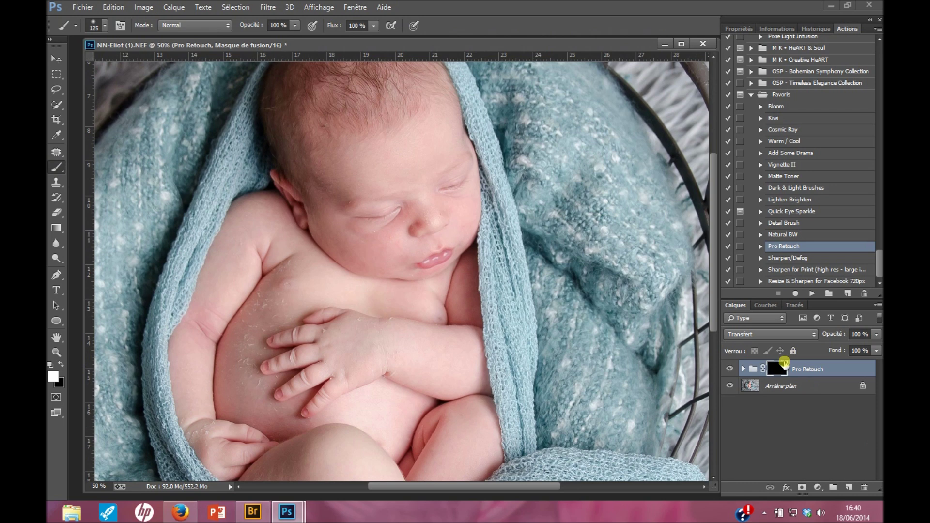
Examine the fine and coarse detail layers inside the Pro Retouch group and the available blur filters.
click(742, 370)
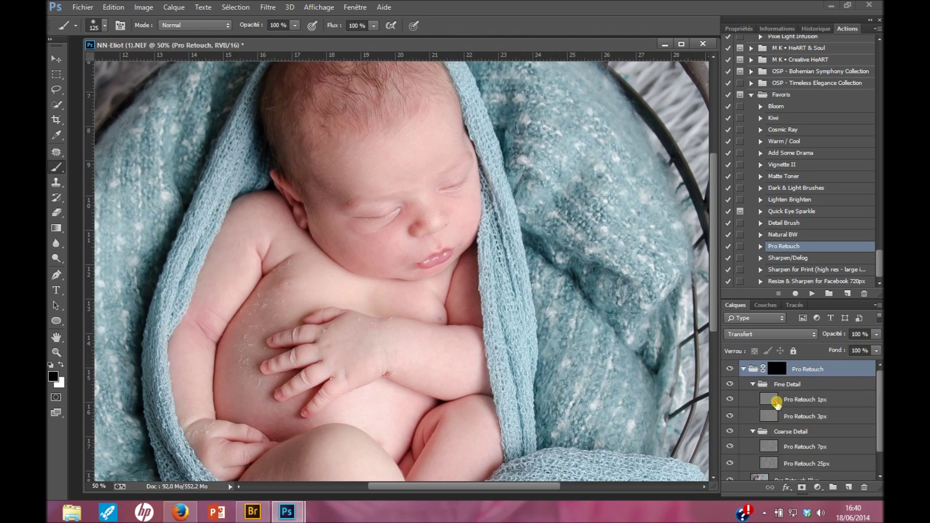
click(775, 402)
scroll(775, 417, down, 1)
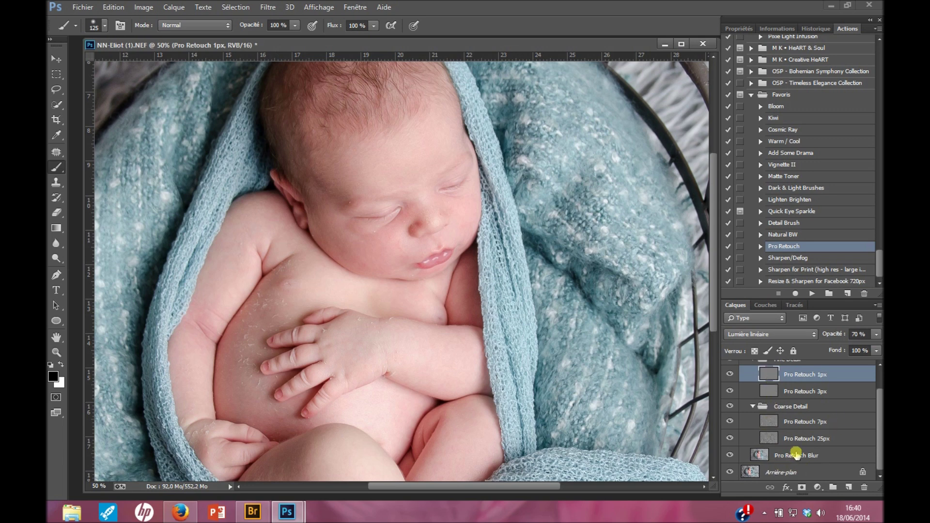
click(824, 438)
click(820, 421)
click(818, 374)
click(268, 7)
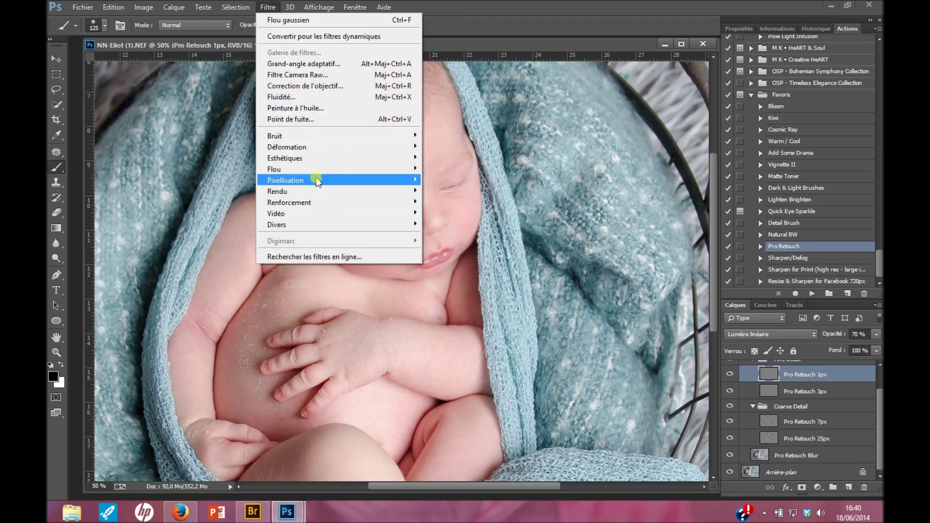
mouse_move(313, 159)
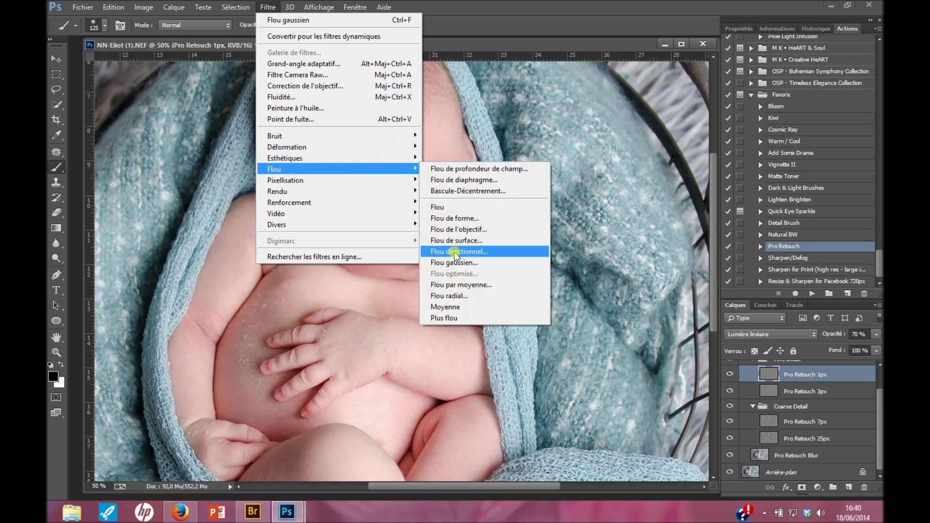
click(844, 378)
scroll(799, 387, up, 1)
click(751, 384)
click(744, 369)
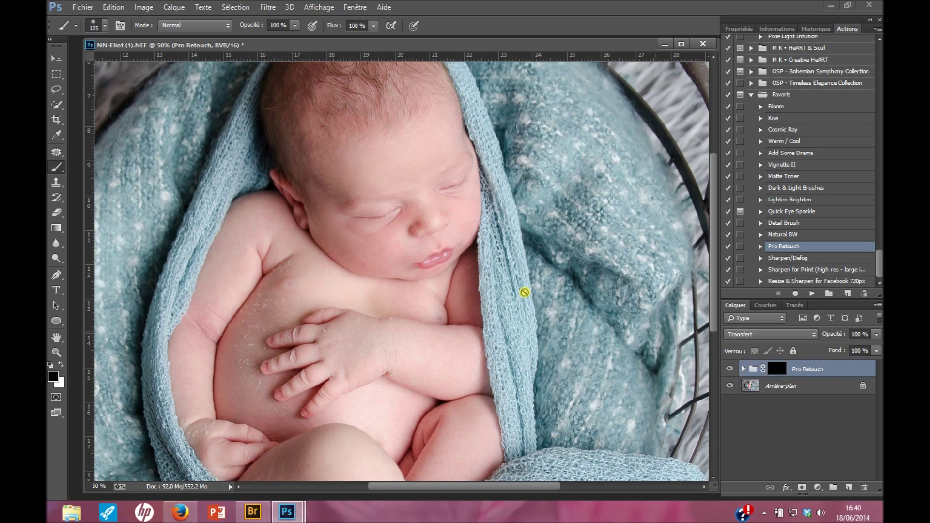
Paint white on the Pro Retouch group's mask over the baby's forehead and brow with a 125 px brush.
click(777, 369)
key(x)
click(405, 152)
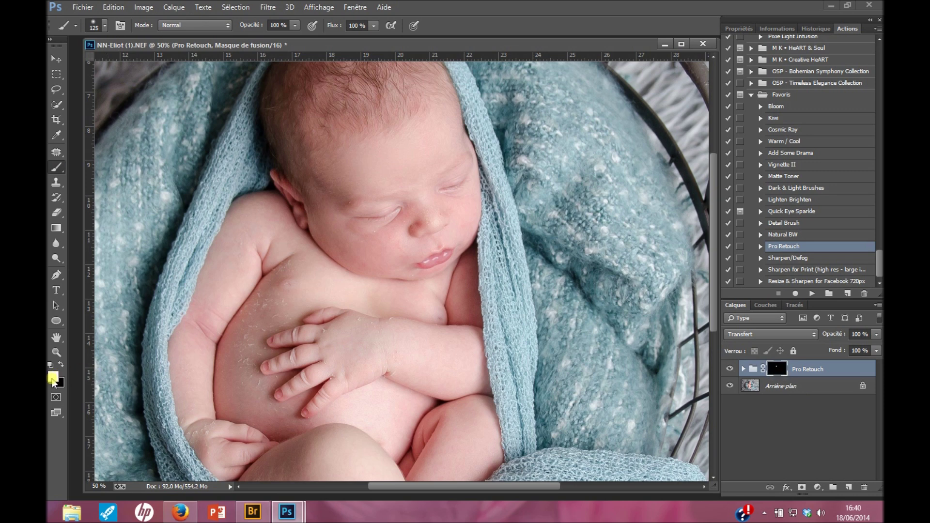
click(402, 205)
drag(398, 158, 429, 143)
Paint the skin retouch into the mask around the baby's eyes and cheek with a smaller brush.
key(bracketleft)
key(bracketleft)
key(bracketleft)
mouse_move(415, 182)
mouse_down()
mouse_move(426, 216)
mouse_move(432, 205)
mouse_move(460, 202)
mouse_up()
mouse_move(415, 206)
mouse_down()
mouse_move(380, 260)
mouse_move(382, 241)
mouse_move(433, 223)
mouse_move(417, 191)
mouse_move(395, 260)
mouse_up()
Extend the retouch on the mask over the brow, temple and nose area with a 70 px brush.
key(bracketleft)
click(67, 350)
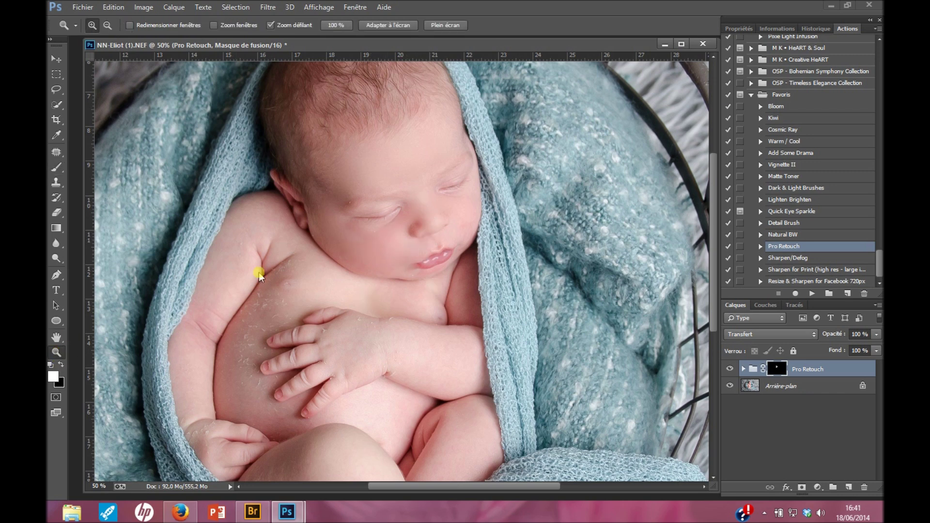
click(404, 205)
scroll(300, 235, up, 1)
key(b)
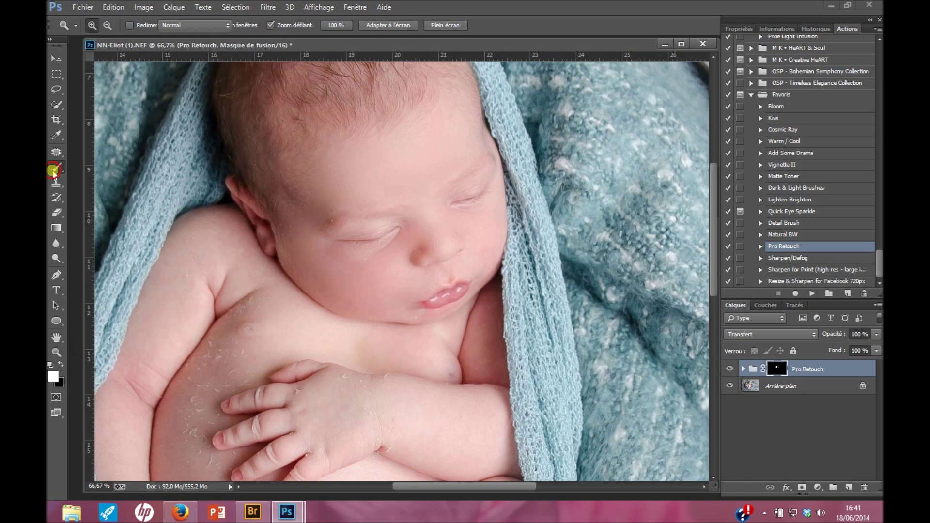
mouse_move(447, 176)
mouse_down()
mouse_move(400, 156)
mouse_move(341, 183)
mouse_move(316, 213)
mouse_move(345, 253)
mouse_move(383, 241)
mouse_move(408, 213)
mouse_move(390, 240)
mouse_move(315, 241)
mouse_up()
mouse_move(479, 223)
mouse_down()
mouse_move(484, 255)
mouse_move(453, 276)
mouse_move(440, 254)
mouse_up()
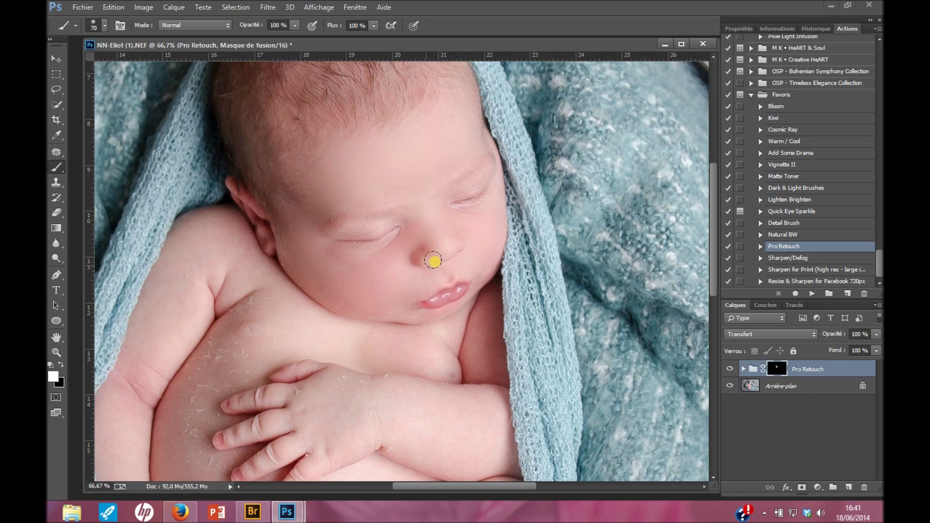
click(311, 206)
Paint the retouch over the baby's forearm and the back of the hand resting on the belly.
scroll(334, 353, down, 2)
key(bracketright)
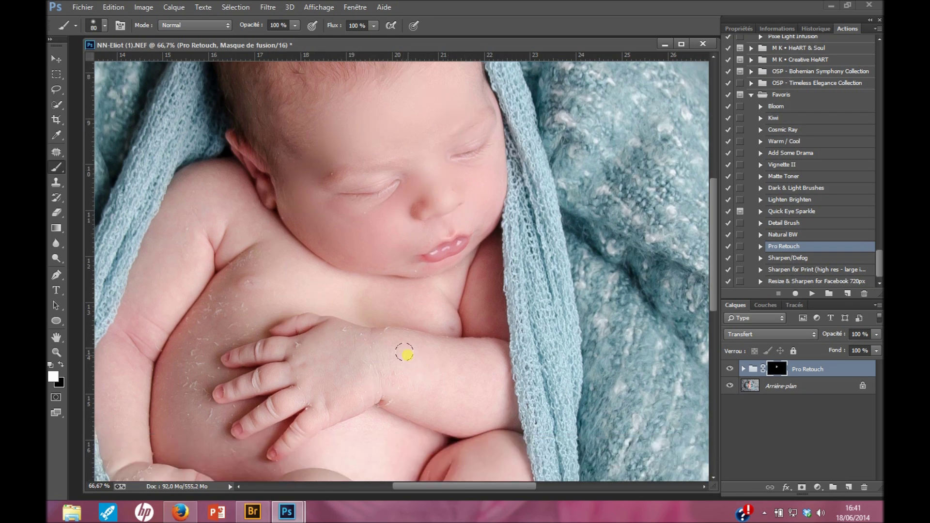
click(473, 356)
drag(320, 361, 355, 363)
Paint the retouch over the flaky belly, chest, shoulder and both arms, reducing the brush for the narrow areas.
scroll(124, 322, down, 2)
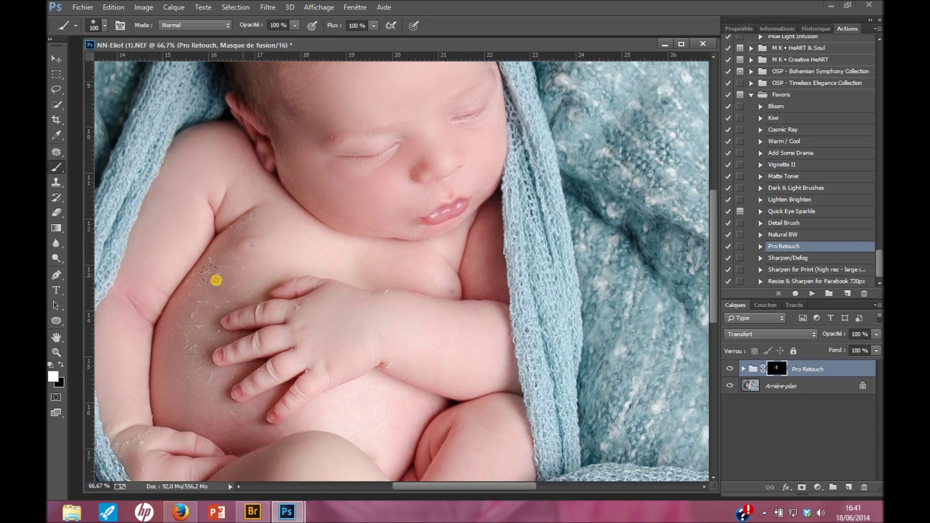
mouse_move(182, 327)
mouse_down()
mouse_move(185, 389)
mouse_move(178, 348)
mouse_move(196, 287)
mouse_move(207, 266)
mouse_move(246, 269)
mouse_up()
drag(274, 229, 258, 186)
drag(206, 141, 256, 200)
mouse_move(299, 245)
mouse_down()
mouse_move(412, 264)
mouse_move(483, 255)
mouse_move(479, 348)
mouse_up()
key(bracketleft)
drag(483, 247, 488, 219)
Paint the retouch over the baby's thigh, knee, shin and foot with a larger brush.
key(bracketright)
key(bracketright)
key(bracketright)
scroll(329, 379, down, 5)
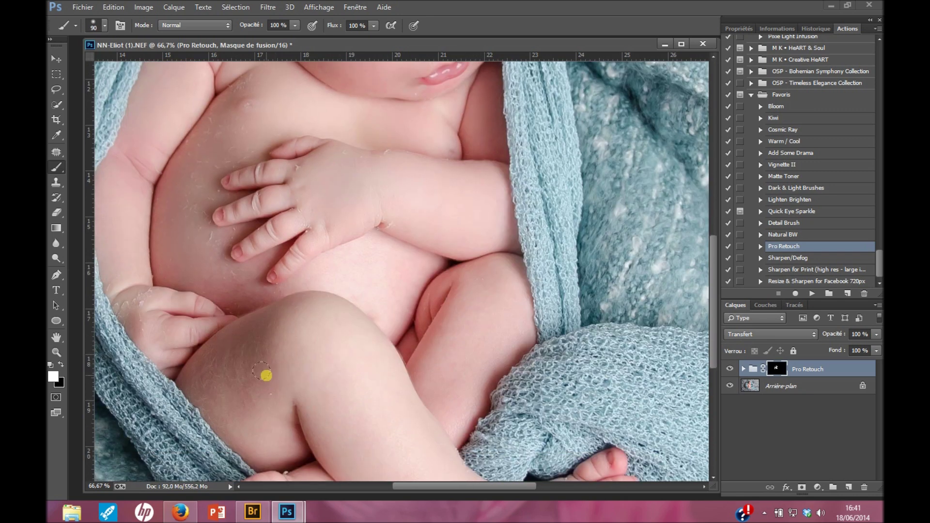
drag(228, 402, 312, 332)
scroll(347, 342, down, 4)
drag(397, 342, 404, 375)
mouse_move(512, 400)
mouse_down()
mouse_move(517, 422)
mouse_move(545, 412)
mouse_move(559, 391)
mouse_move(517, 431)
mouse_move(496, 413)
mouse_move(466, 435)
mouse_up()
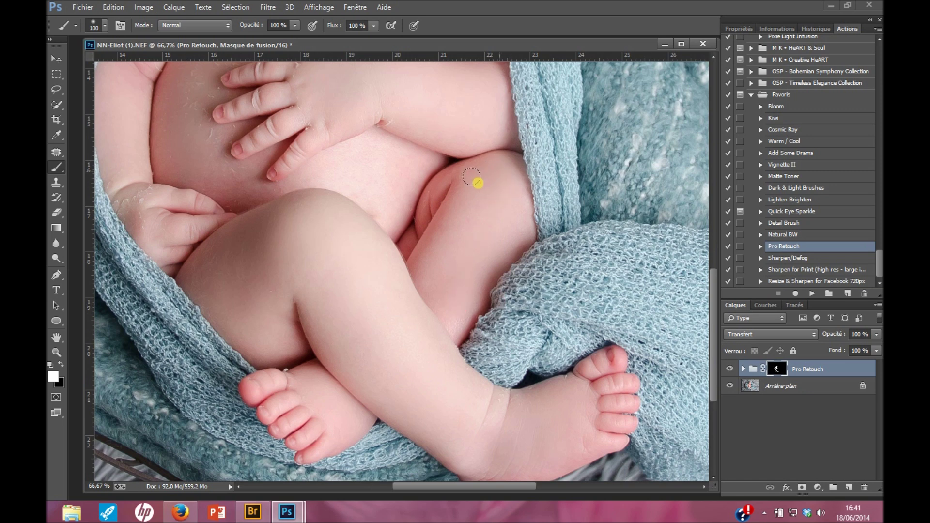
Touch up the mask over the flaky skin on the side of the belly and check the legs and feet.
scroll(291, 305, up, 5)
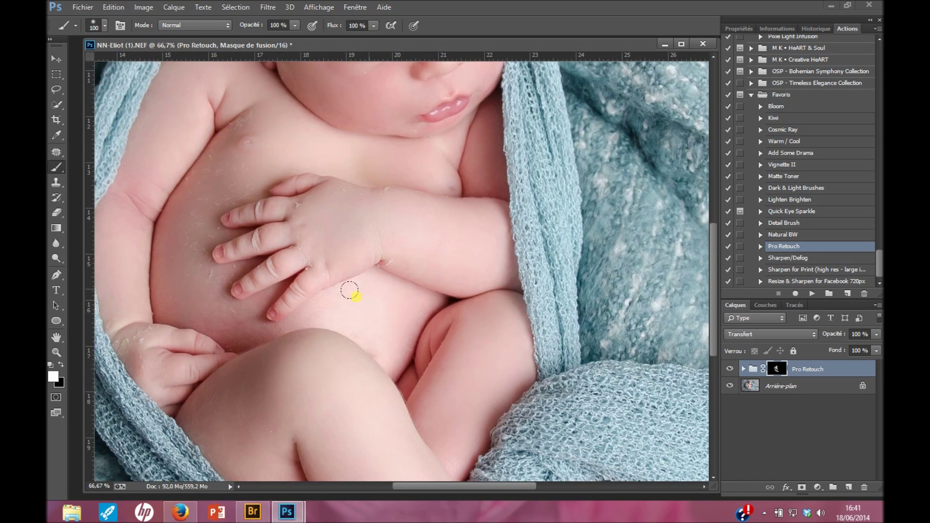
click(207, 289)
scroll(318, 339, up, 2)
scroll(318, 338, down, 10)
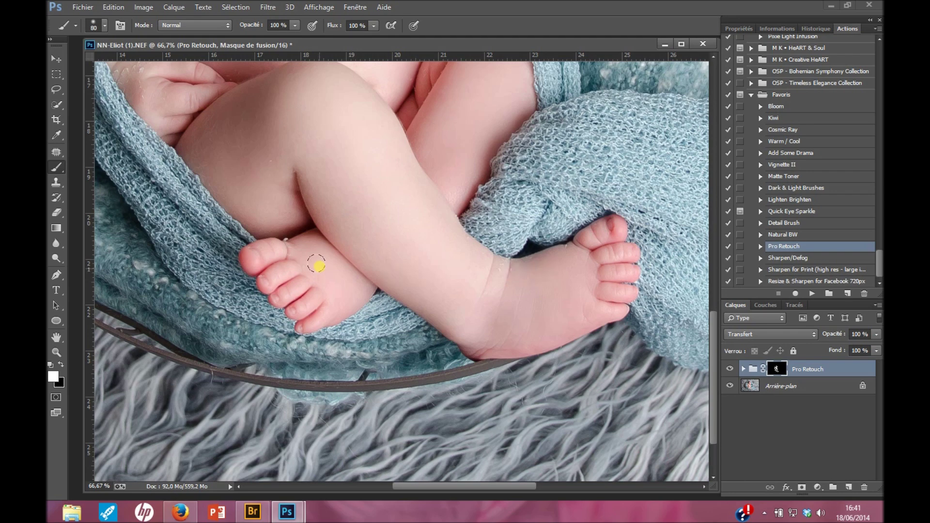
scroll(342, 357, up, 9)
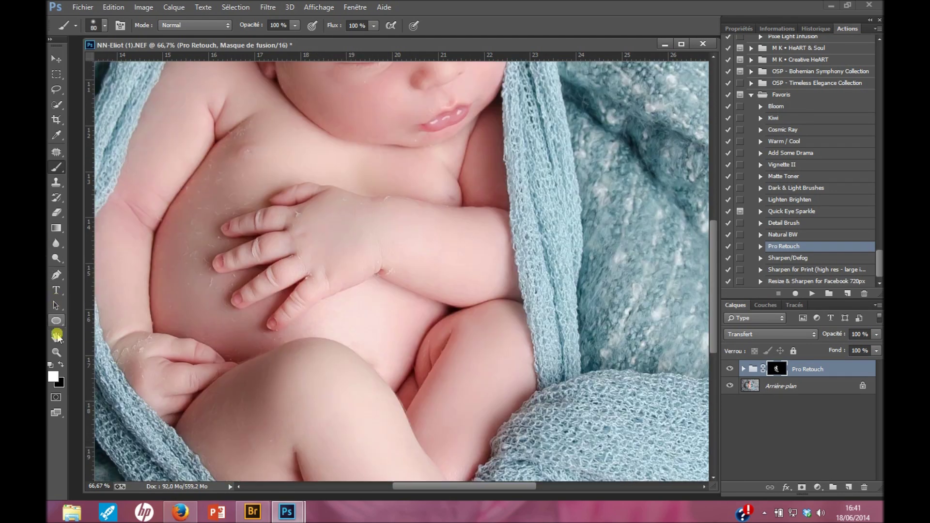
Compare the photo with and without the Pro Retouch group at 33.3% zoom.
click(56, 352)
alt+click(380, 221)
alt+click(363, 204)
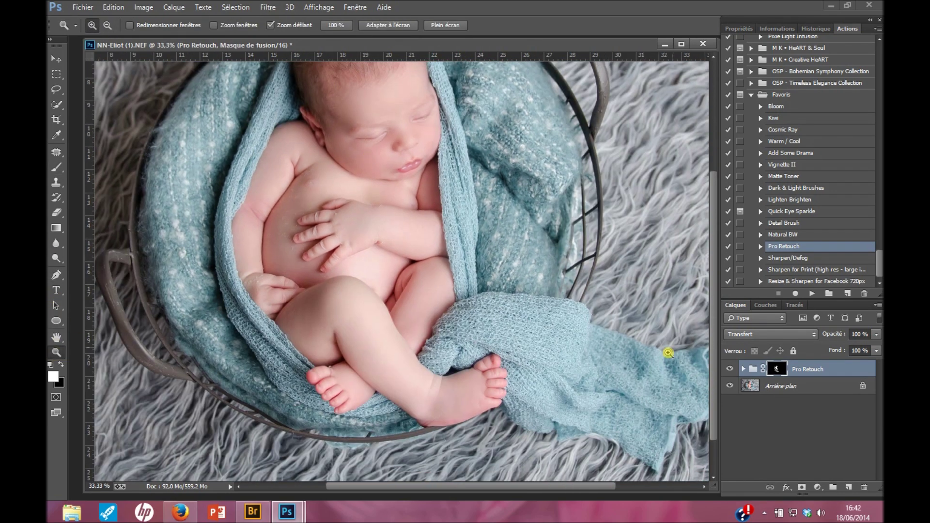
scroll(700, 334, up, 2)
click(728, 369)
click(727, 370)
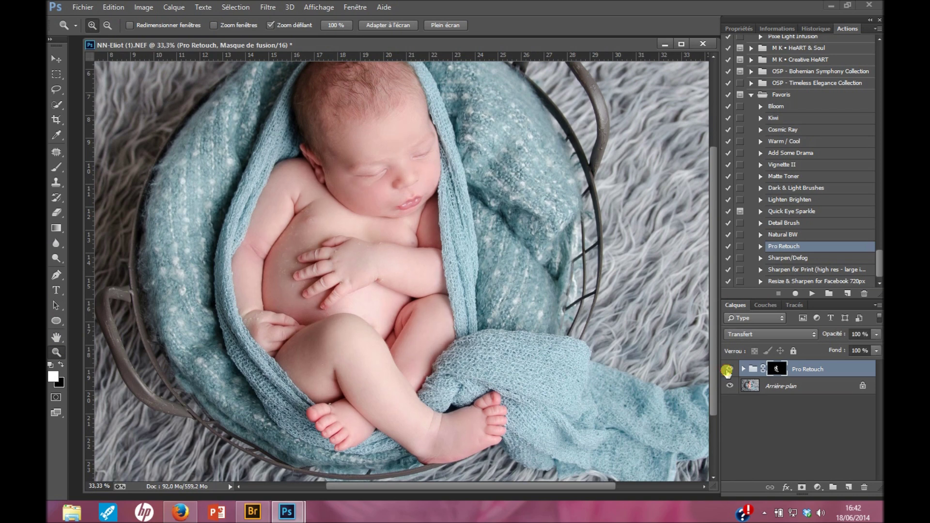
Set the Pro Retouch group's opacity to 85% and compare the photo with and without the group.
drag(836, 334, 834, 335)
click(730, 368)
click(731, 368)
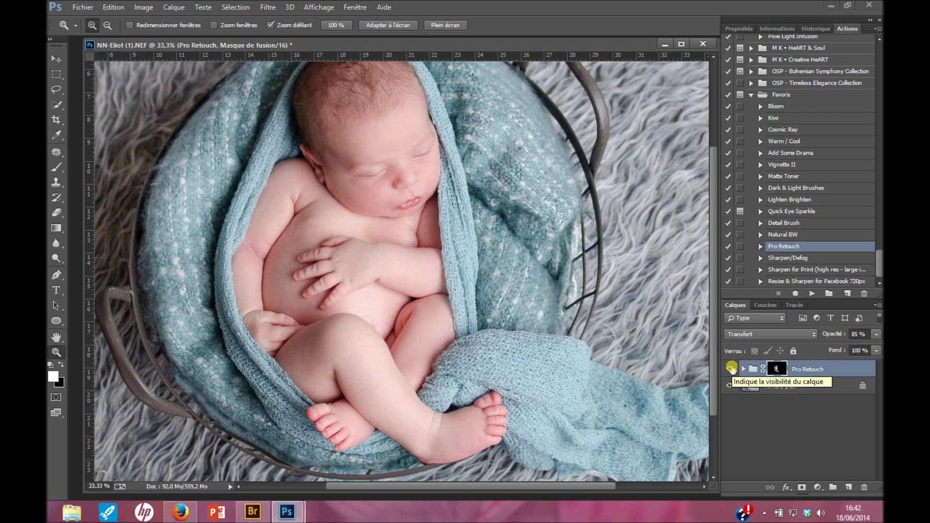
click(731, 369)
click(730, 369)
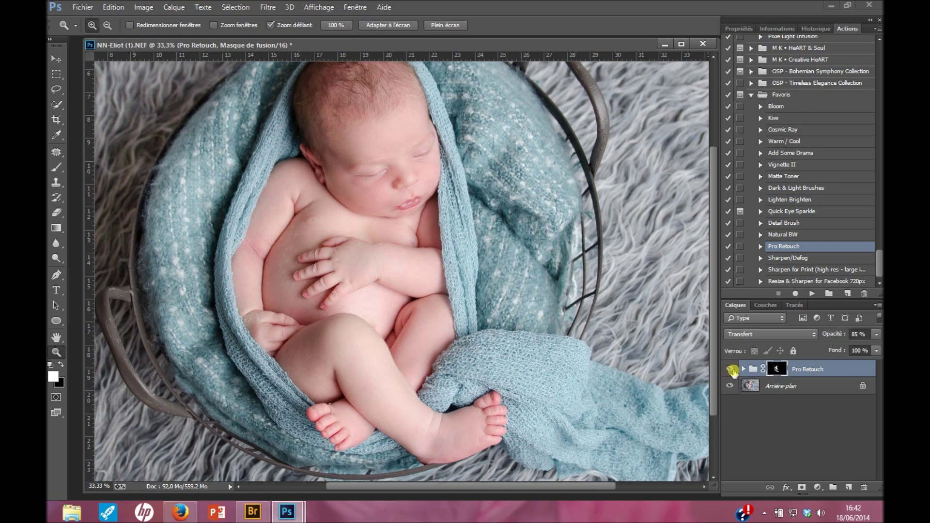
click(733, 369)
Save a history snapshot of the version with the Pro Retouch group and flatten the image.
click(814, 28)
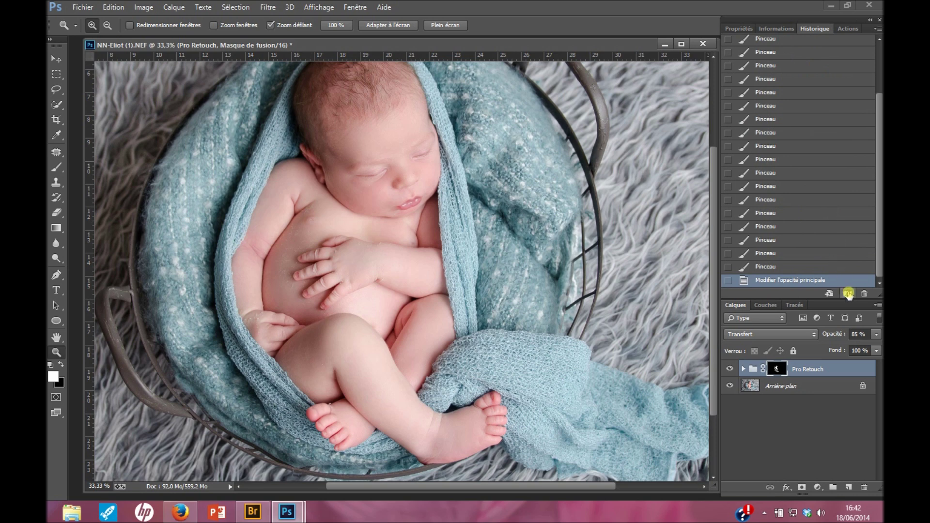
scroll(840, 218, up, 2)
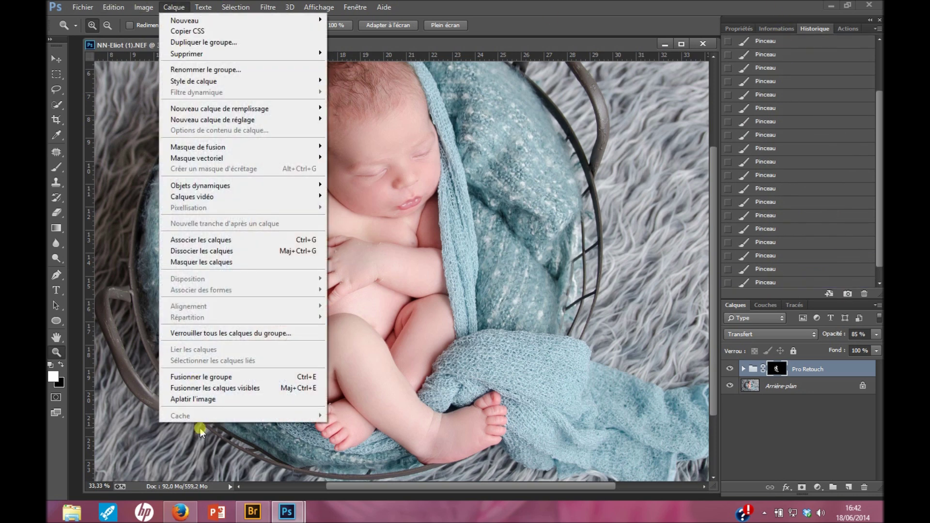
click(198, 399)
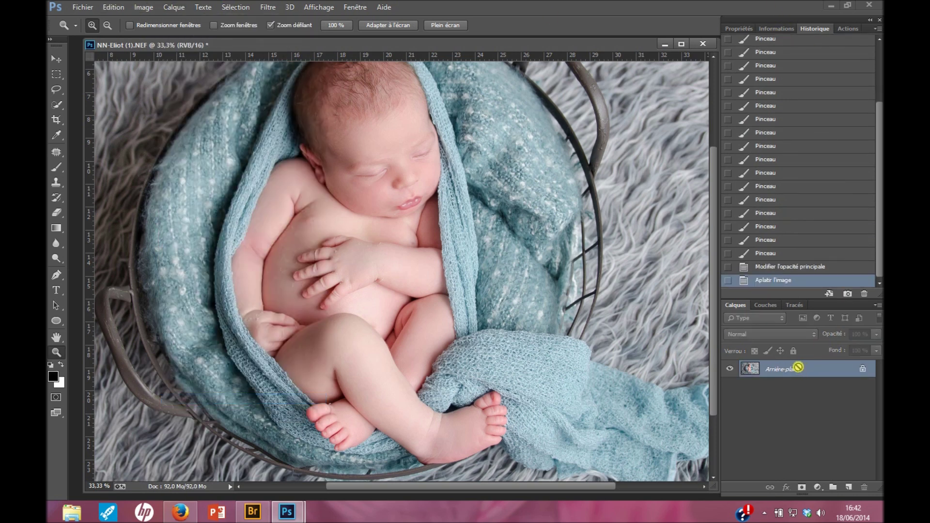
Duplicate the flattened background onto a new layer and zoom in to 200% on the baby's closed eye.
key(ctrl+j)
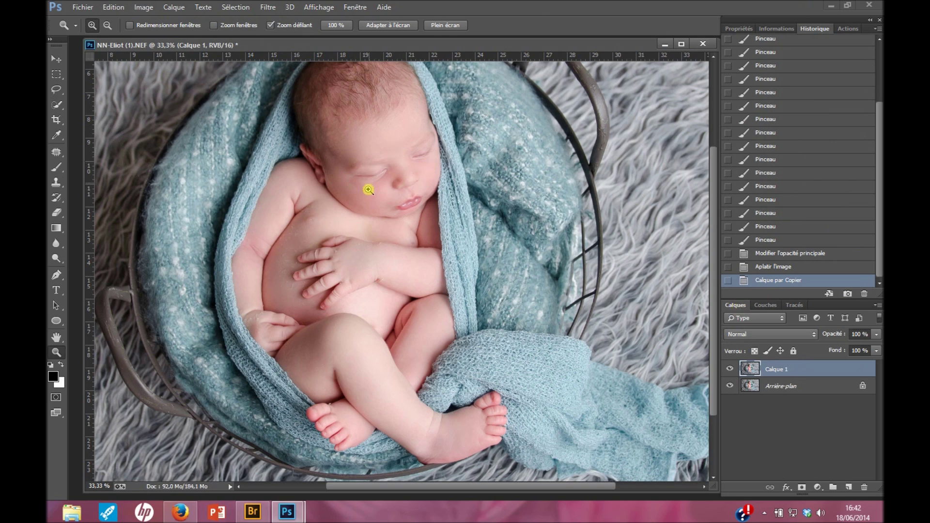
scroll(368, 189, up, 1)
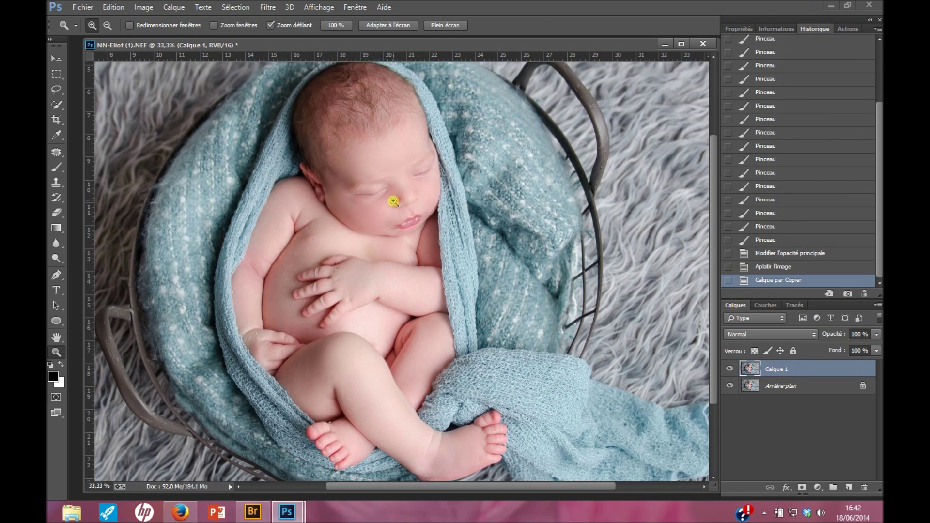
drag(380, 185, 380, 185)
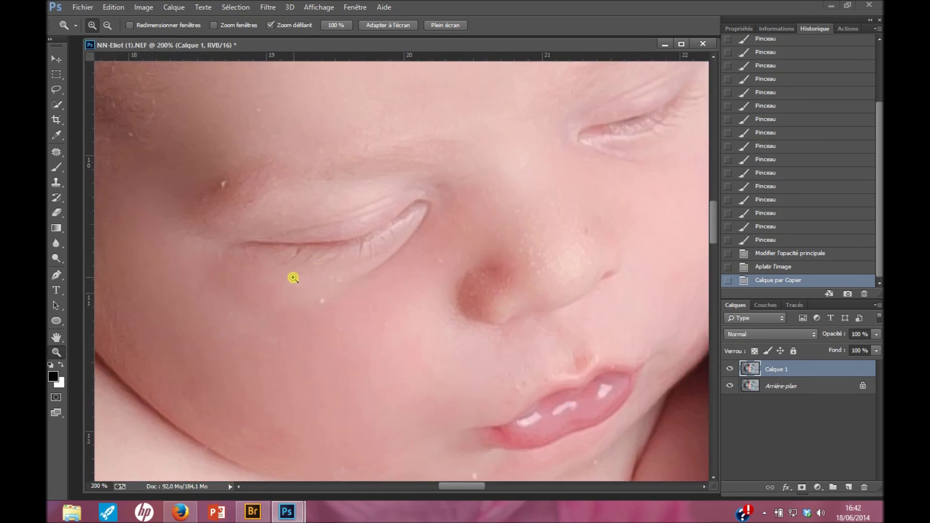
alt+click(312, 253)
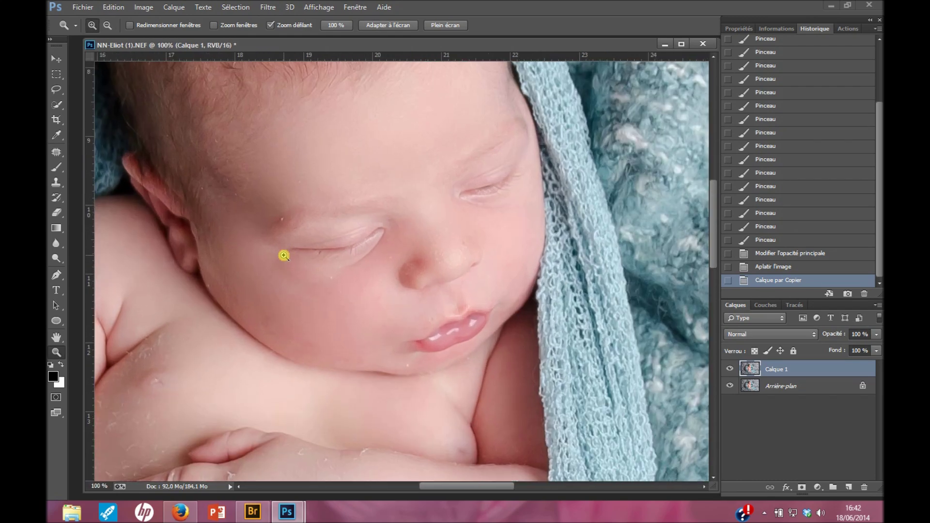
click(279, 253)
Remove the small white spot at the outer end of the eyebrow with the Patch tool, sampling skin just above it.
click(57, 152)
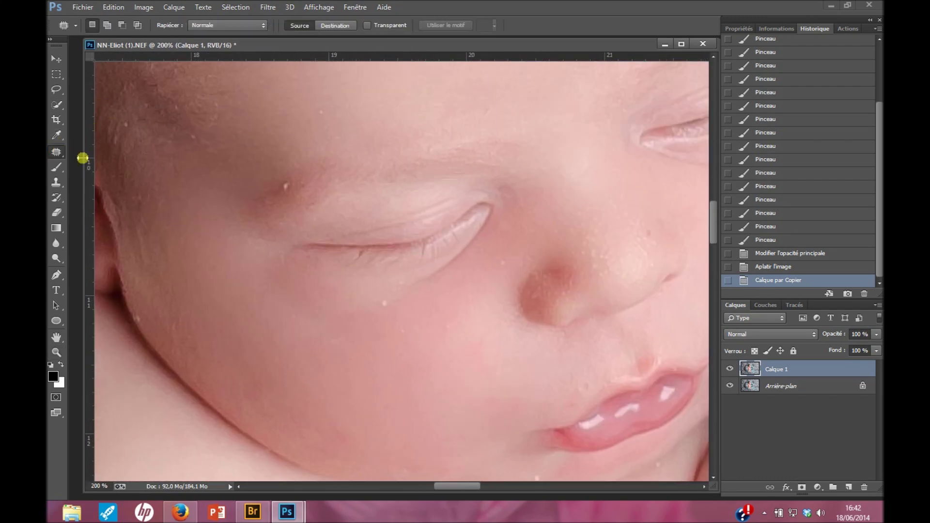
click(56, 153)
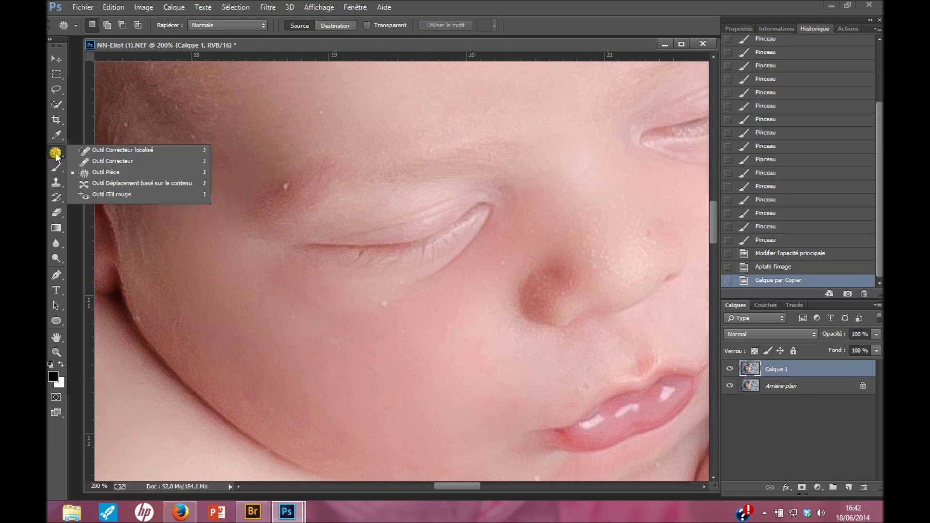
drag(56, 153, 110, 175)
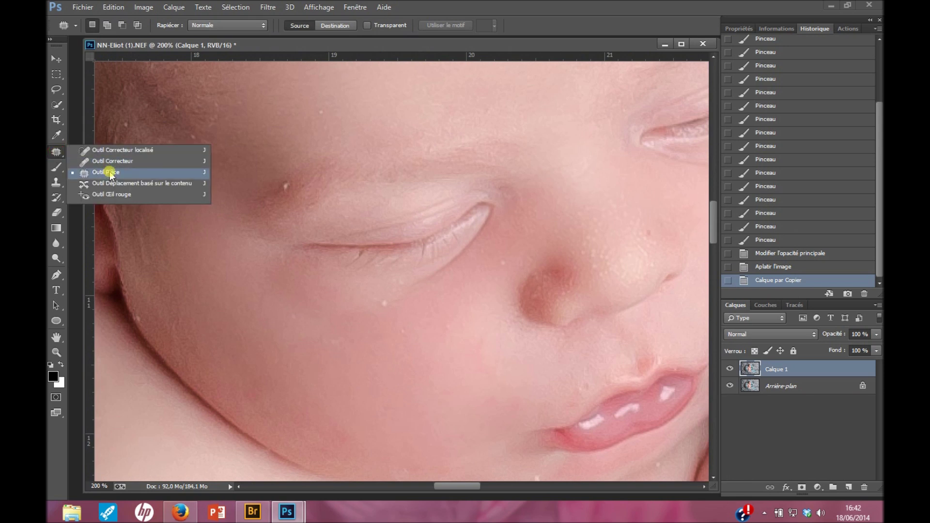
click(58, 151)
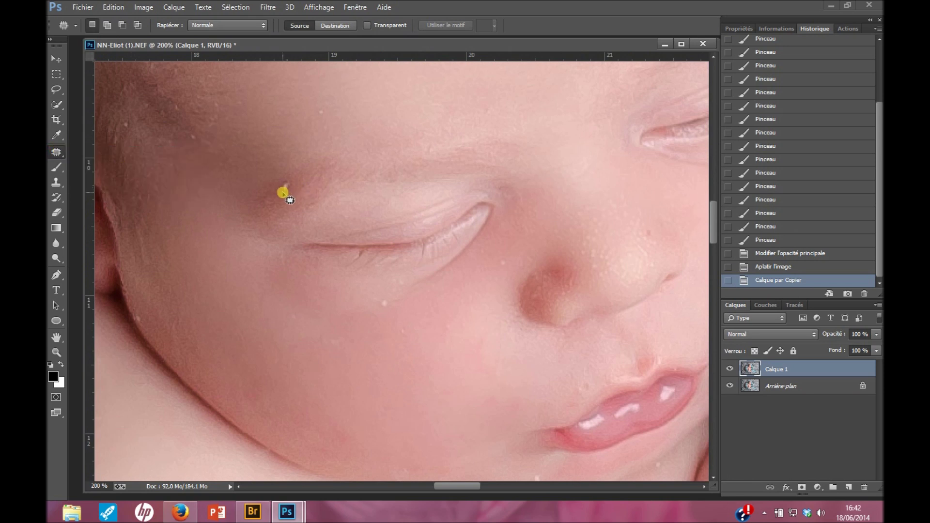
mouse_move(289, 188)
mouse_down()
mouse_move(278, 187)
mouse_move(286, 189)
mouse_up()
drag(283, 188, 277, 155)
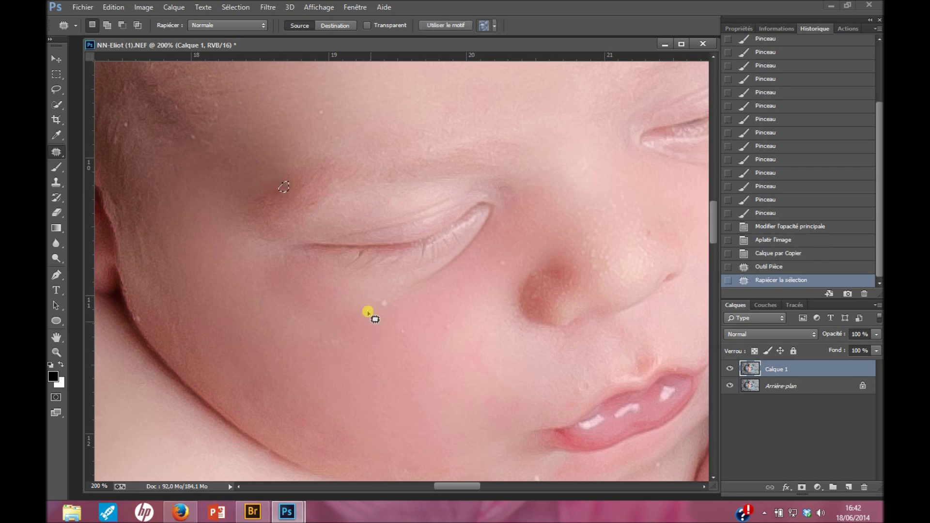
Patch the small white spots below the closed eye, beside the nose and on the nose with clean neighbouring skin.
mouse_move(386, 315)
mouse_down()
mouse_move(382, 302)
mouse_move(358, 322)
mouse_up()
mouse_move(502, 270)
mouse_down()
mouse_move(509, 259)
mouse_move(482, 291)
mouse_up()
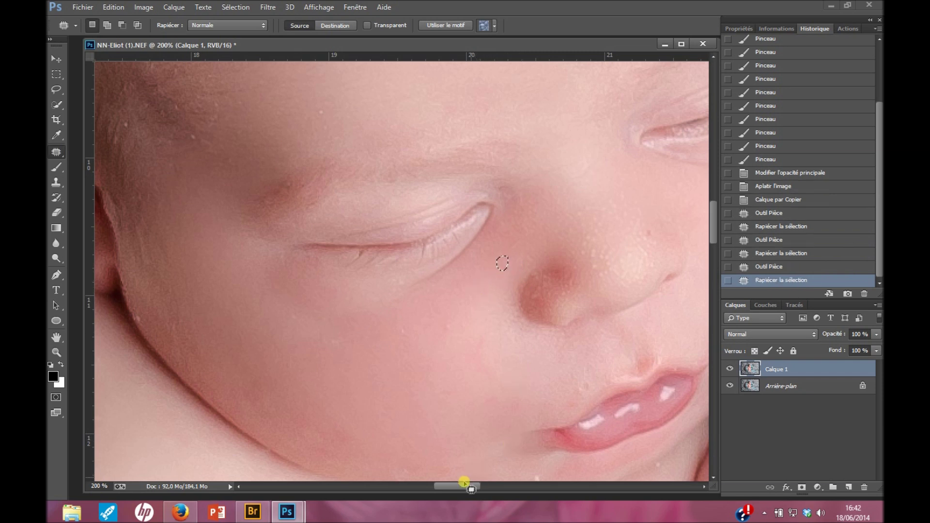
drag(457, 486, 477, 487)
drag(410, 239, 406, 237)
drag(408, 234, 471, 242)
scroll(440, 276, up, 5)
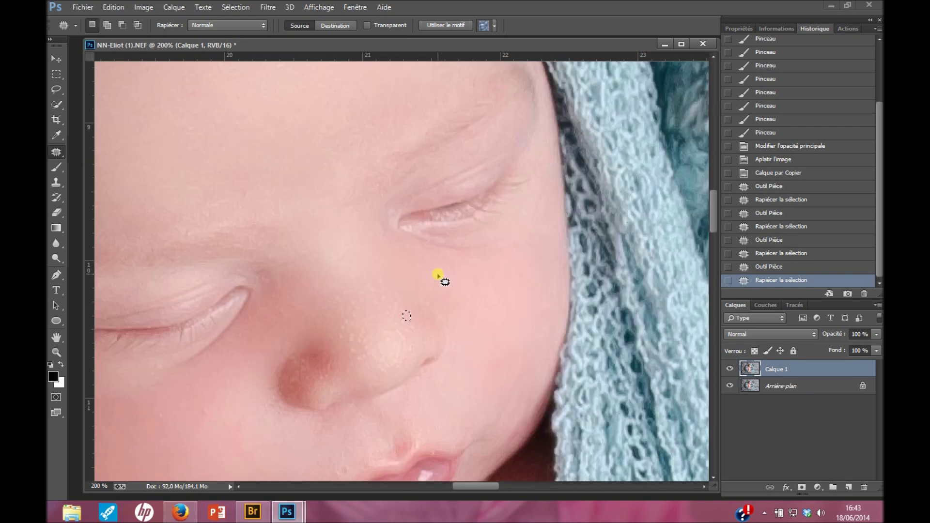
Patch the white spots on the baby's temple and on the forehead above the eyebrow.
drag(474, 486, 428, 486)
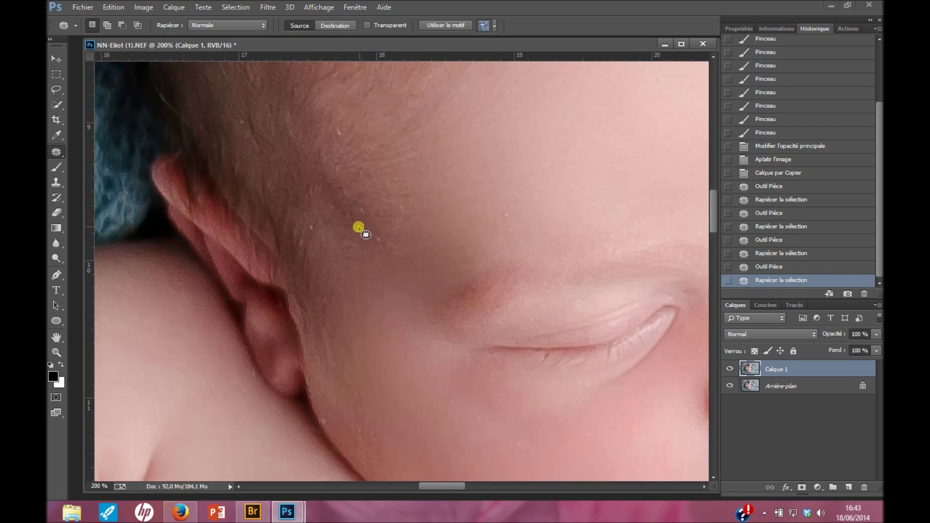
click(315, 232)
mouse_move(318, 222)
mouse_down()
mouse_move(309, 234)
mouse_move(312, 224)
mouse_move(500, 209)
mouse_move(510, 222)
mouse_move(506, 215)
mouse_up()
scroll(404, 398, up, 6)
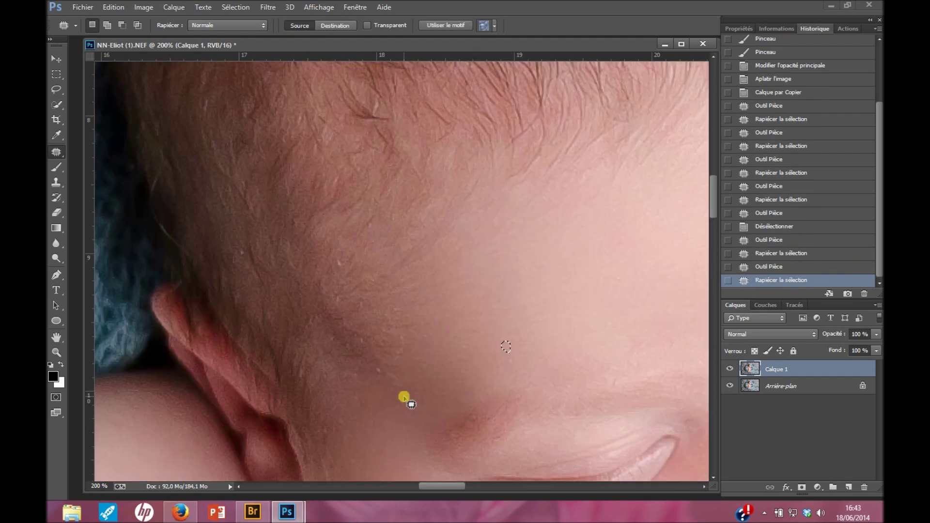
Patch the light flakes in the hair near the crown of the baby's head.
scroll(407, 402, down, 4)
scroll(408, 390, up, 10)
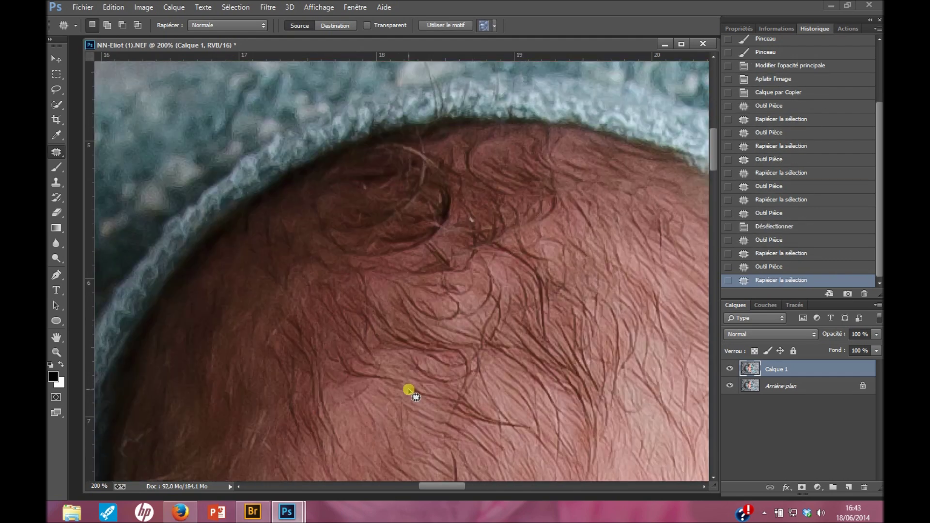
mouse_move(467, 230)
mouse_down()
mouse_move(477, 227)
mouse_move(469, 219)
mouse_move(368, 183)
mouse_move(304, 312)
mouse_up()
scroll(455, 374, down, 10)
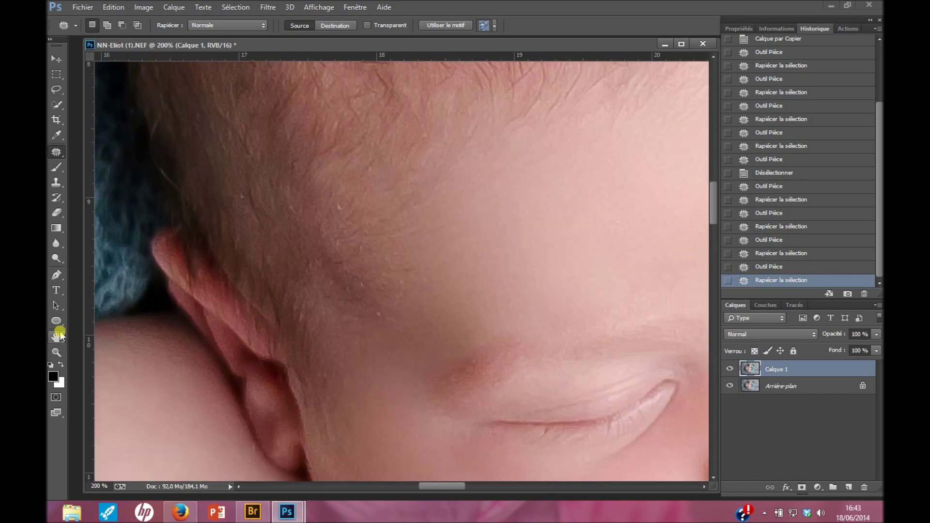
Patch the dry skin flakes at the base of the finger and on the back of the baby's hand at 200% zoom.
click(57, 337)
click(56, 352)
scroll(457, 272, down, 4)
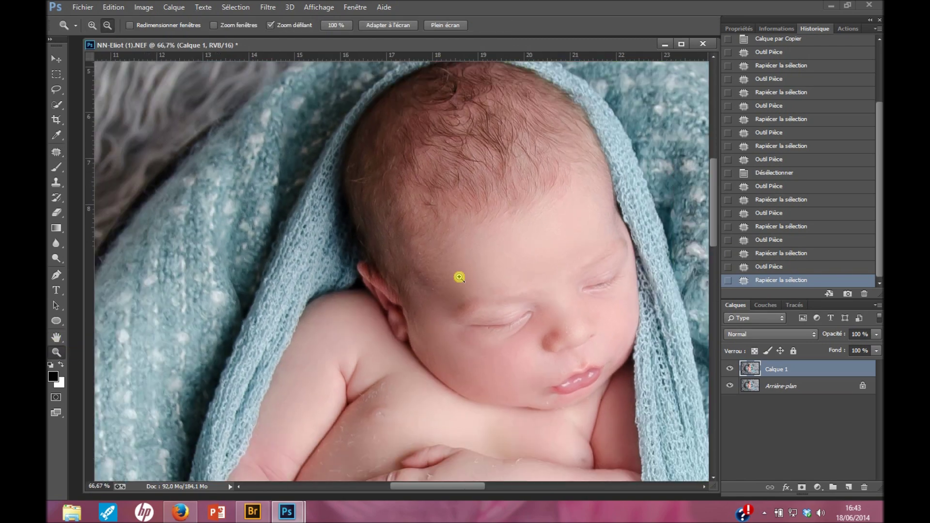
scroll(459, 276, down, 1)
scroll(446, 239, up, 3)
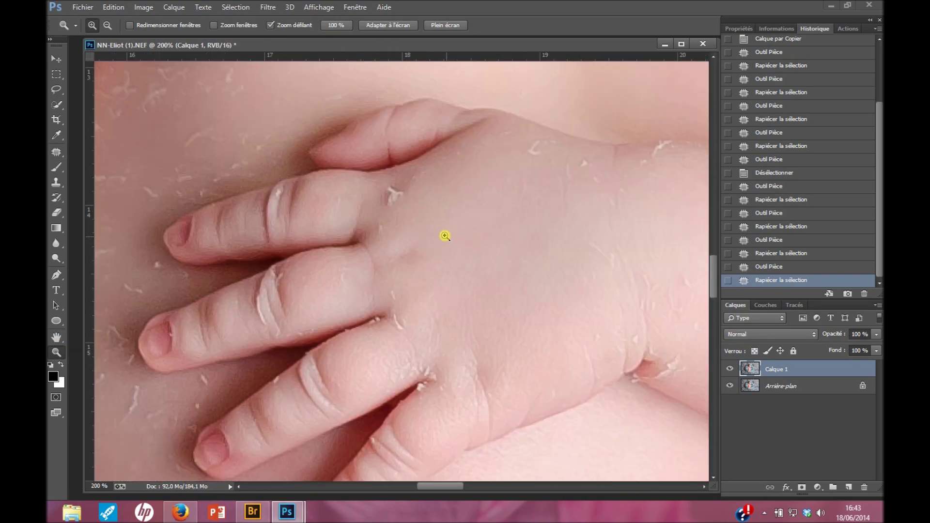
click(69, 152)
mouse_move(390, 204)
mouse_down()
mouse_move(405, 194)
mouse_move(391, 182)
mouse_move(386, 229)
mouse_up()
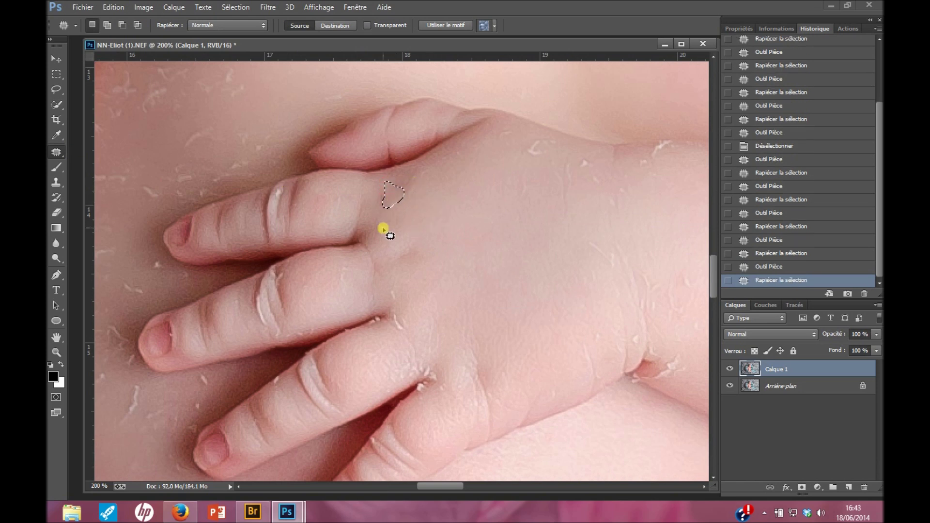
mouse_move(530, 162)
mouse_down()
mouse_move(542, 146)
mouse_move(533, 157)
mouse_move(535, 282)
mouse_up()
scroll(431, 333, down, 3)
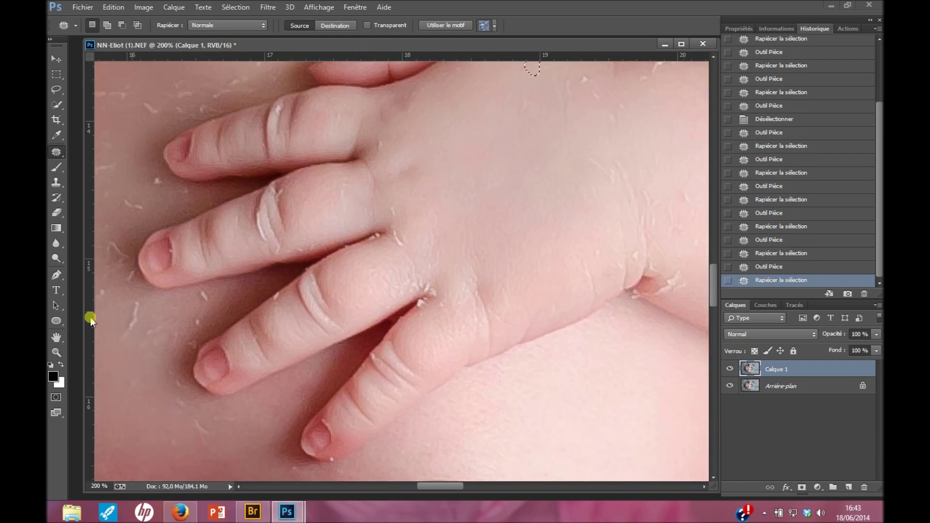
Patch the white spots on the chin and the bumps above the upper lip, and clear the selection.
click(56, 356)
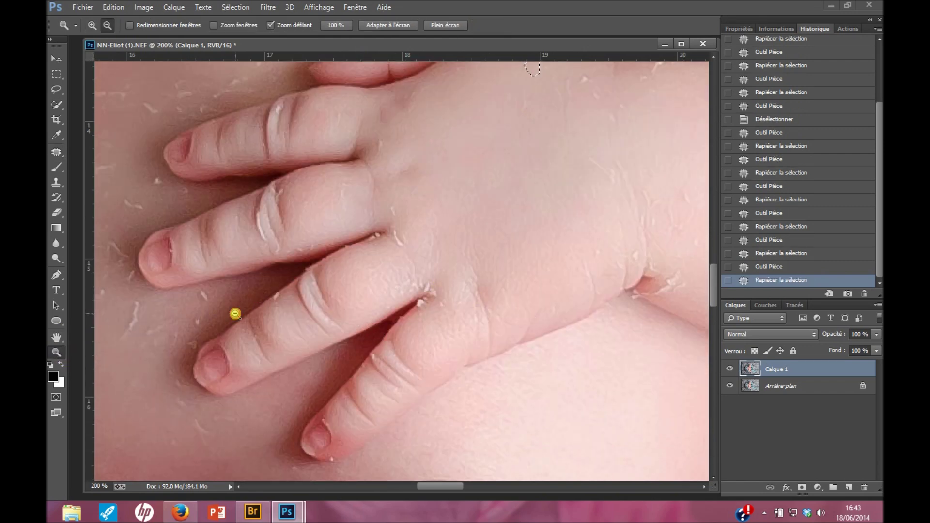
alt+click(235, 314)
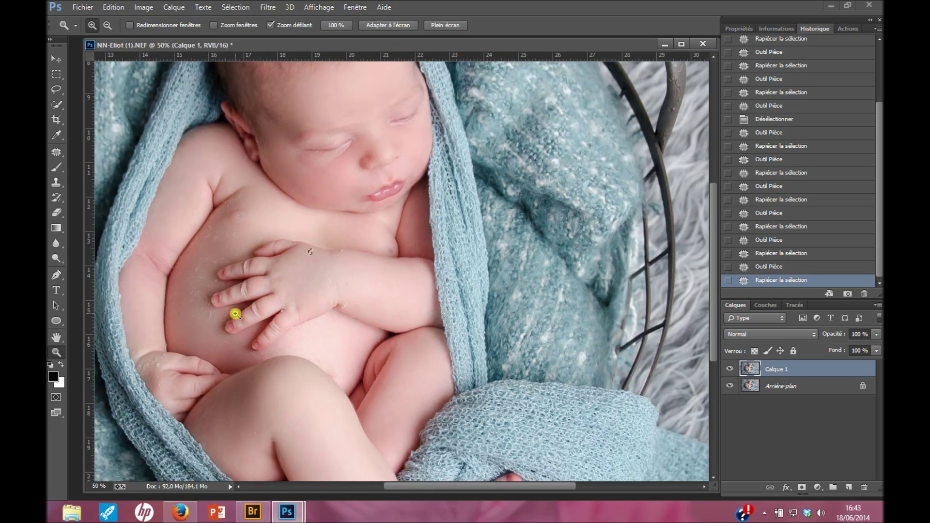
scroll(287, 302, up, 1)
drag(324, 200, 365, 237)
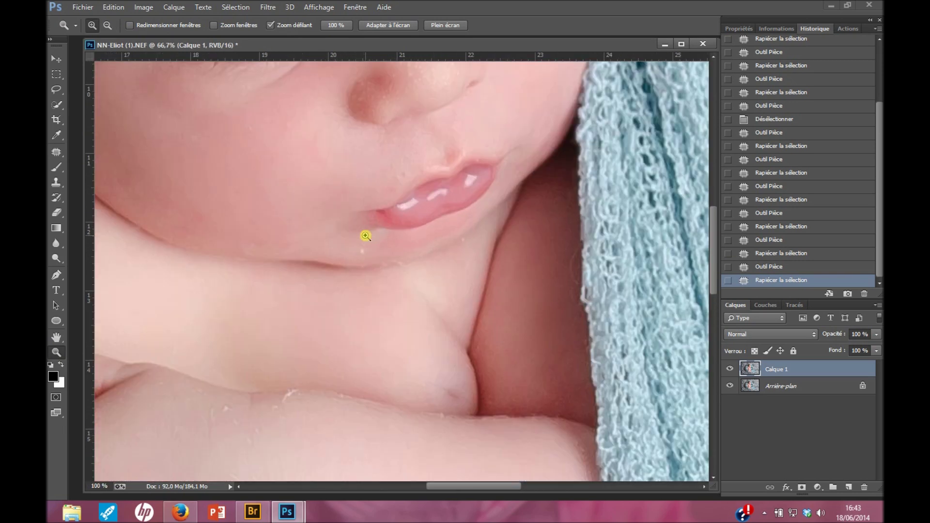
click(56, 151)
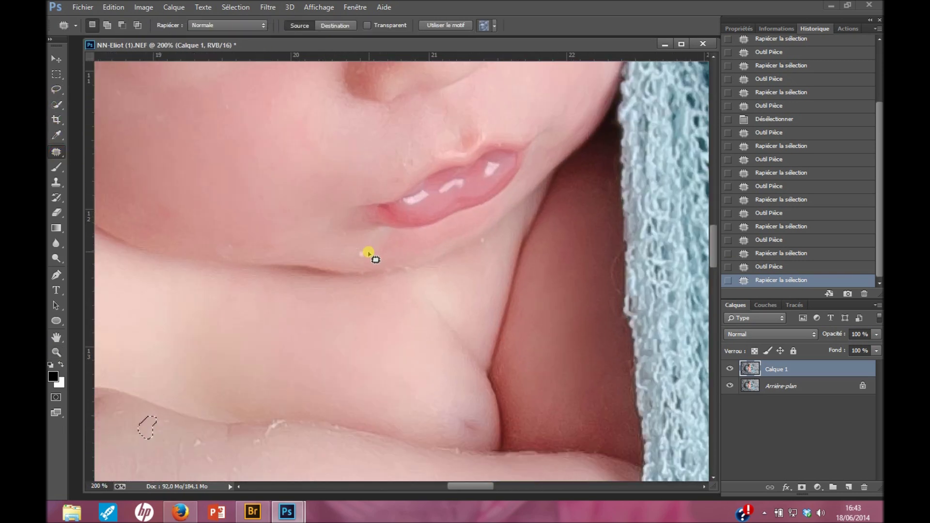
mouse_move(356, 255)
mouse_down()
mouse_move(363, 257)
mouse_move(349, 249)
mouse_up()
mouse_move(410, 179)
mouse_down()
mouse_move(421, 181)
mouse_move(403, 155)
mouse_move(397, 163)
mouse_up()
click(236, 7)
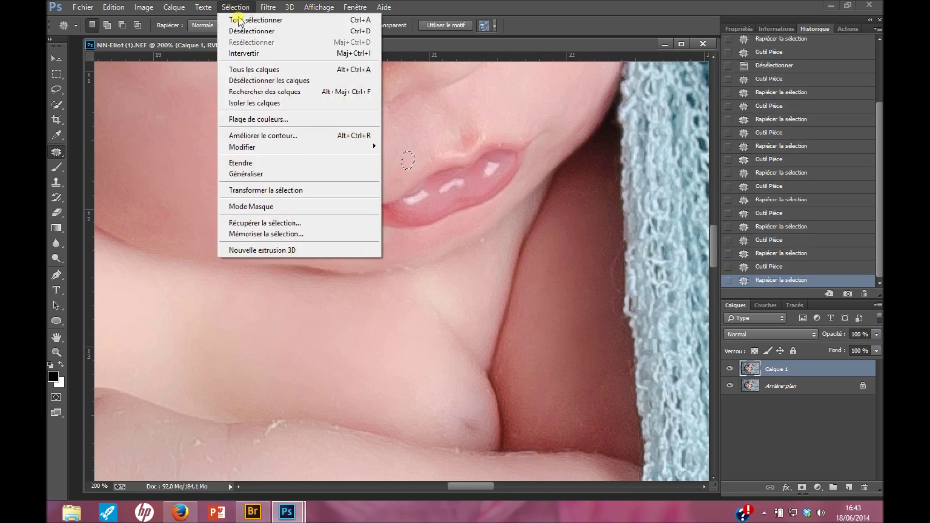
click(242, 31)
Examine the retouched skin on the face, belly and hands at several magnifications, ending with the whole photo in view.
key(z)
alt+click(218, 332)
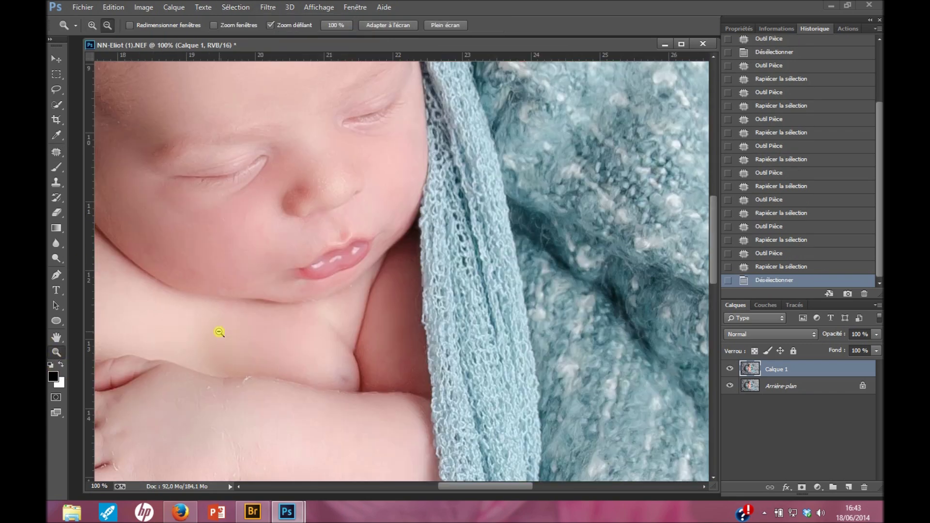
alt+click(218, 332)
alt+click(198, 337)
alt+click(198, 337)
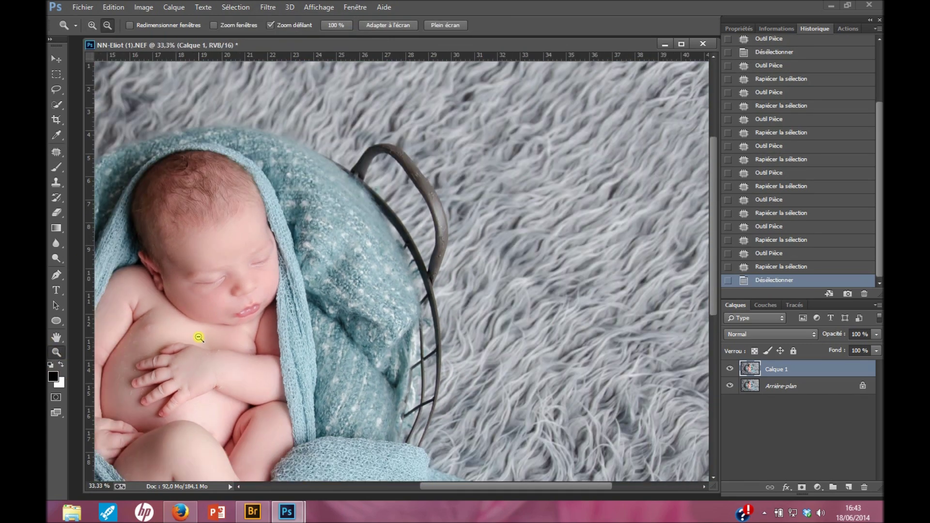
alt+click(151, 349)
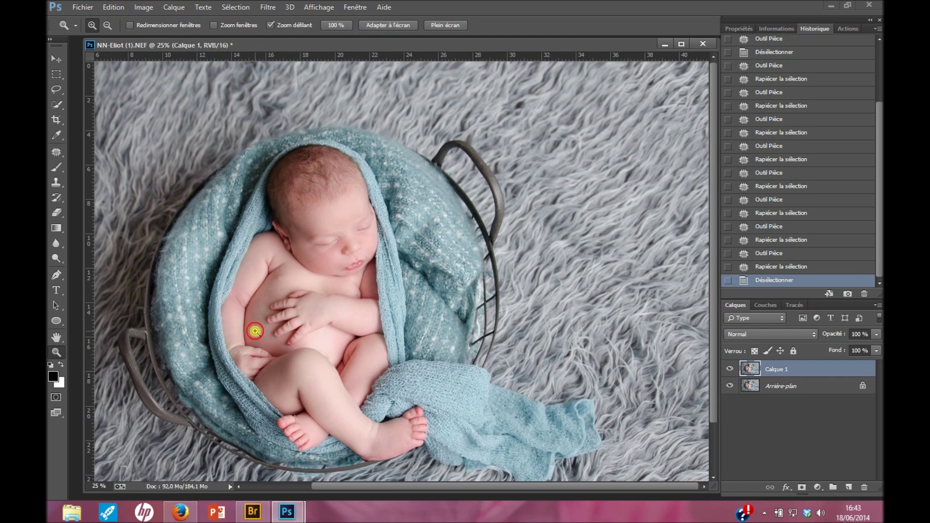
click(252, 328)
click(252, 328)
click(254, 328)
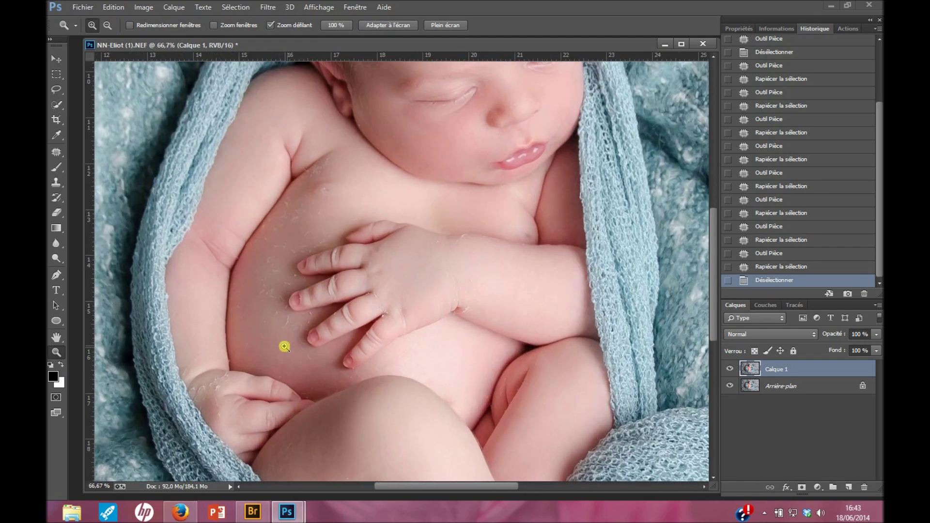
alt+click(301, 333)
alt+click(300, 334)
alt+click(301, 334)
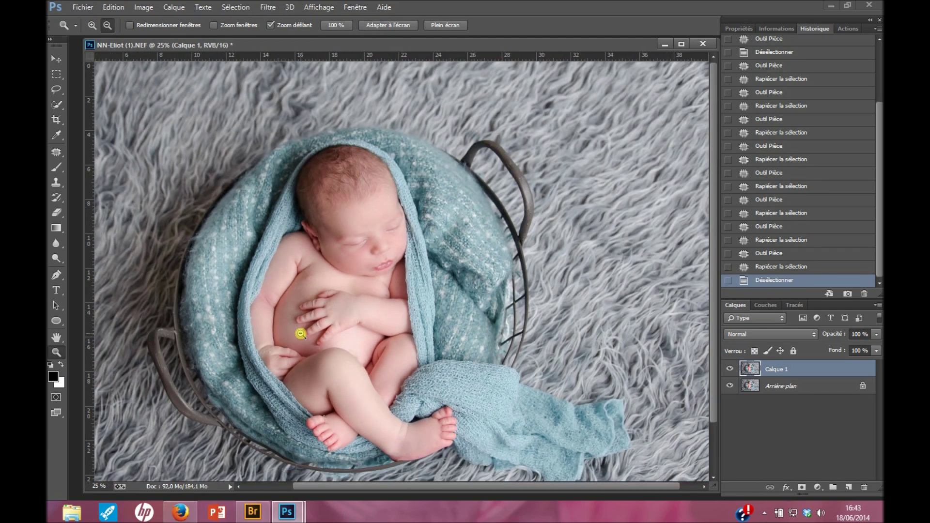
alt+click(300, 333)
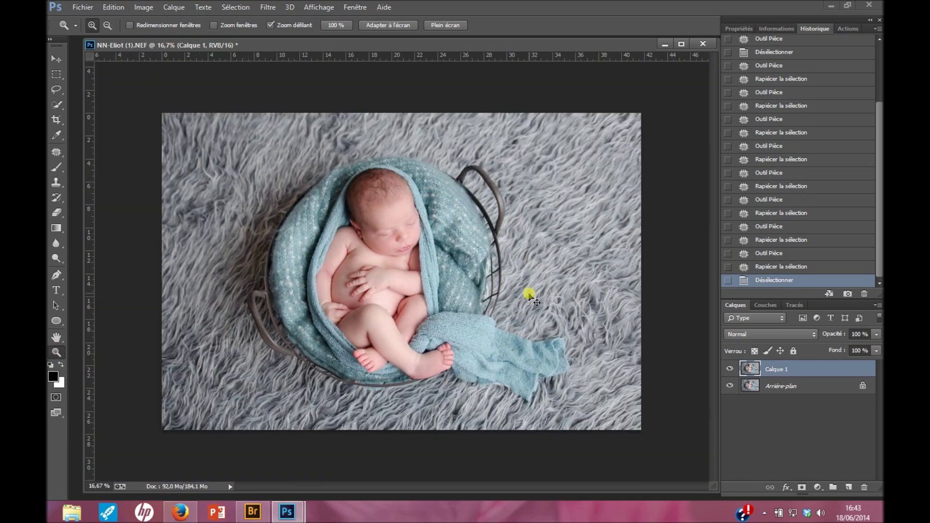
Merge the patched layer into the background and apply the Kiwi action from the Favoris set at 5% opacity.
key(ctrl+e)
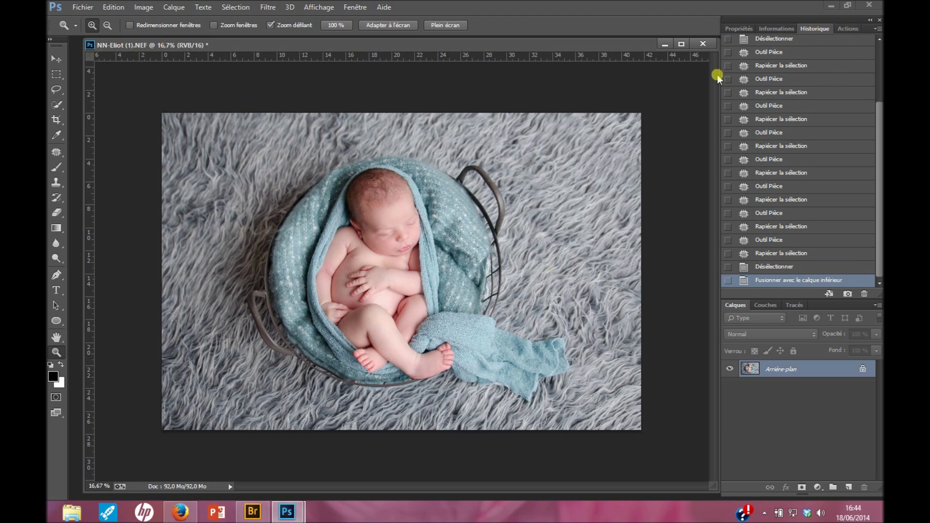
click(847, 28)
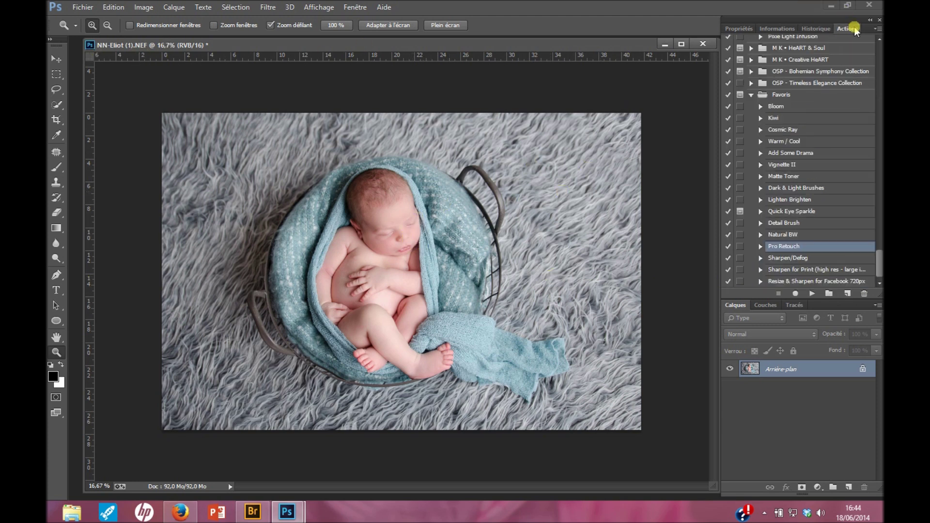
click(788, 119)
click(812, 293)
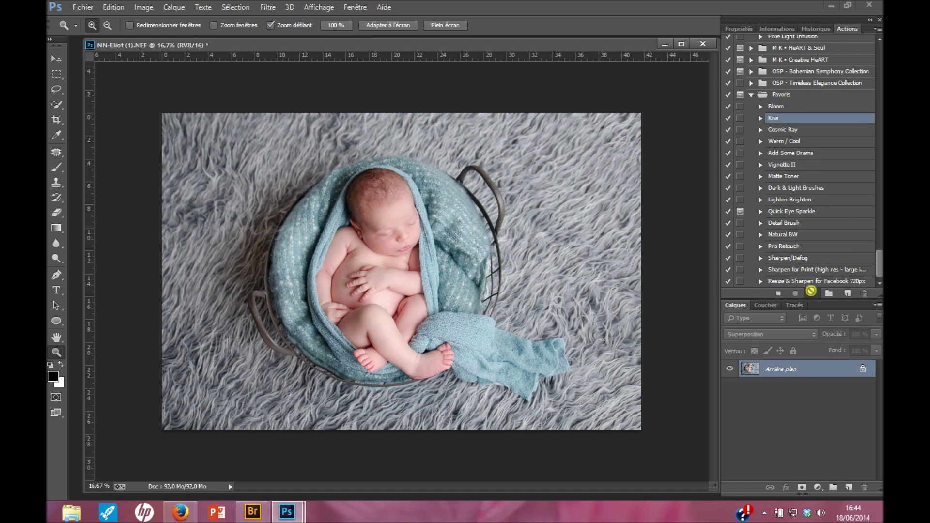
drag(840, 334, 824, 335)
Examine the Kiwi layer's gradient map settings, preset gradients and mask, along with the history entries and the background layer.
click(778, 370)
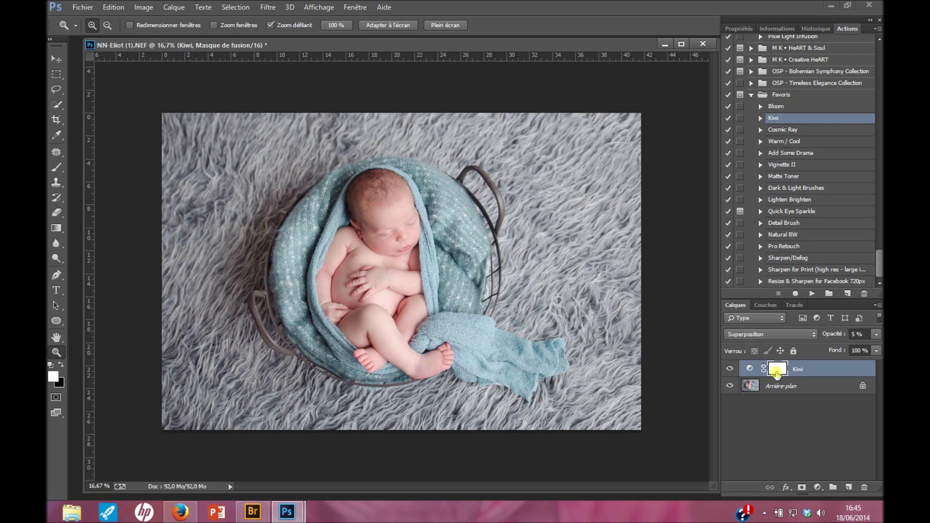
click(750, 369)
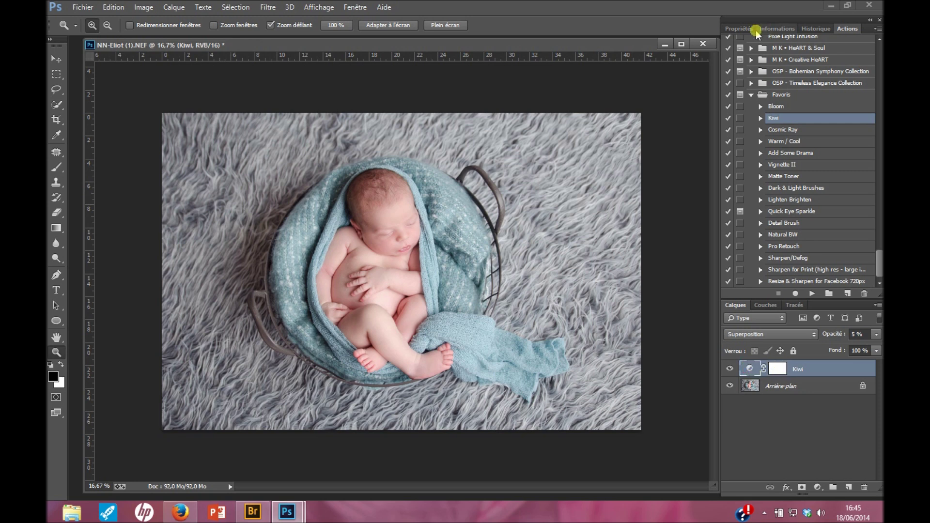
click(750, 29)
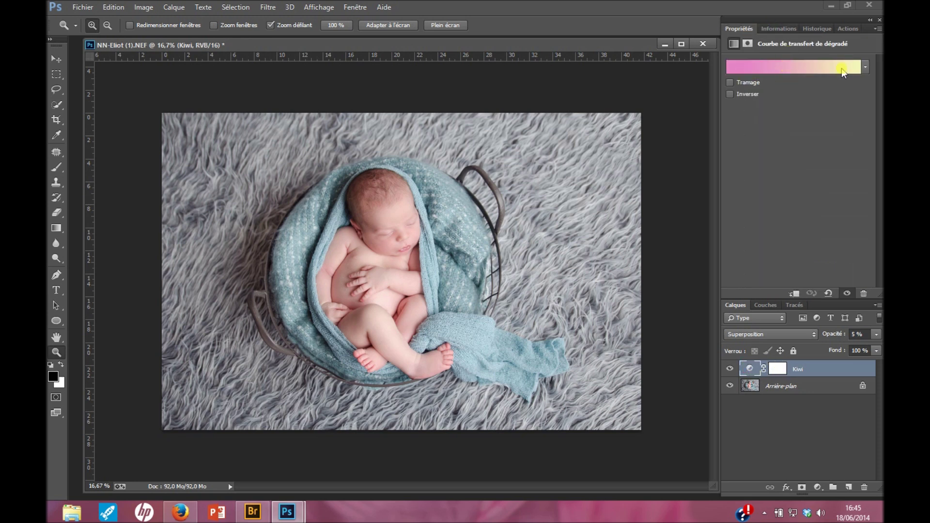
click(865, 68)
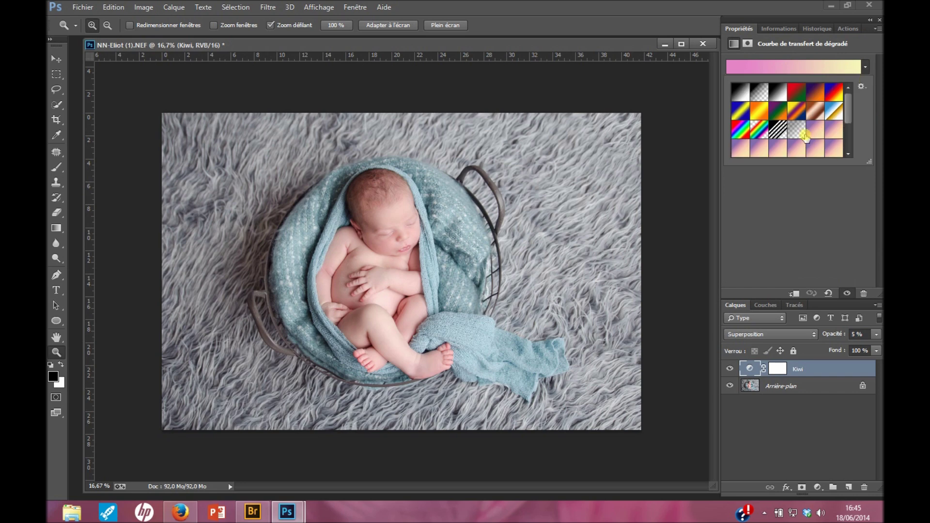
click(788, 222)
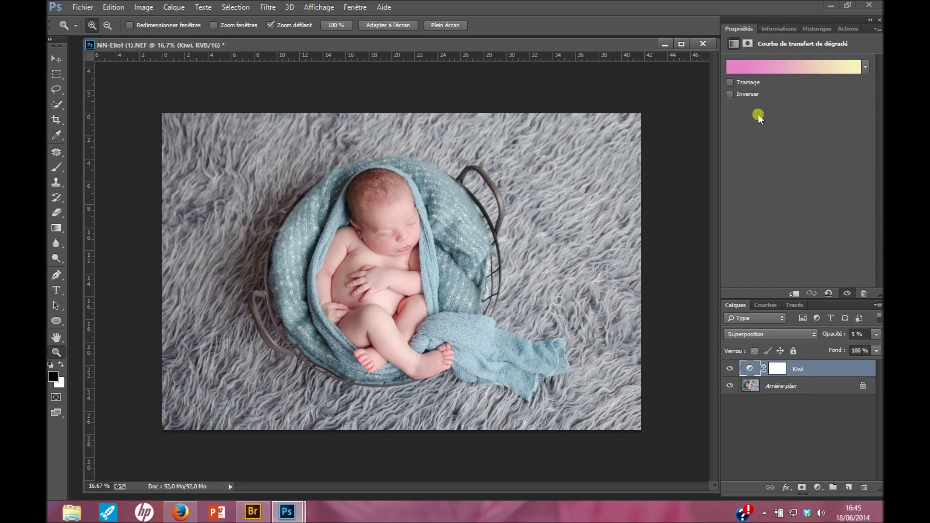
click(777, 29)
click(825, 29)
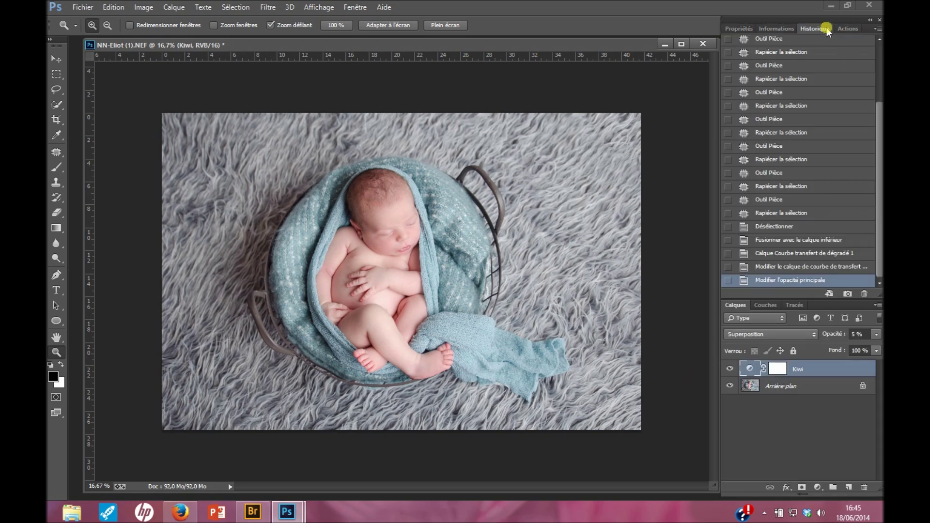
click(777, 369)
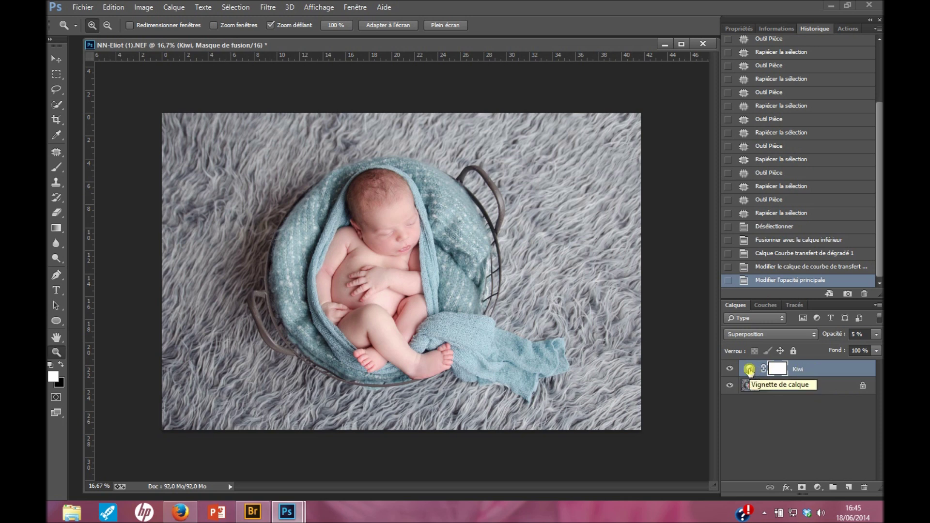
click(749, 370)
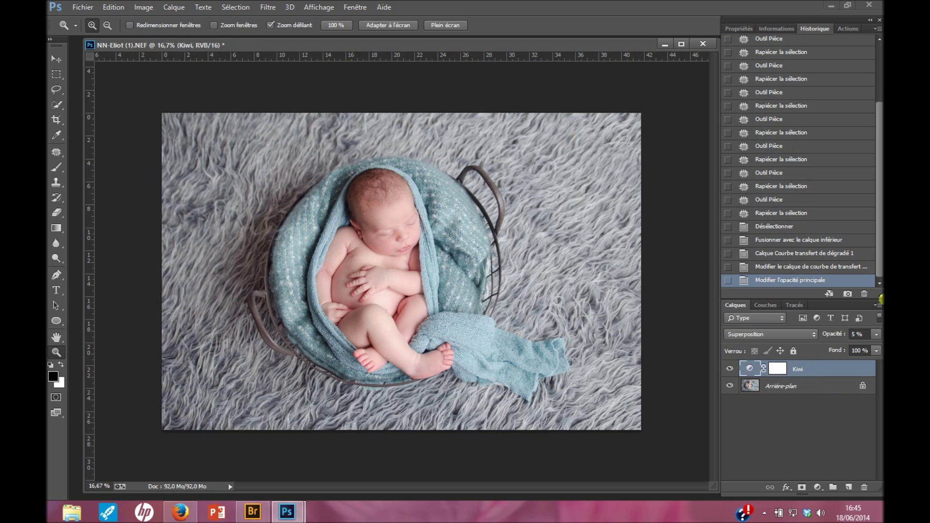
click(748, 28)
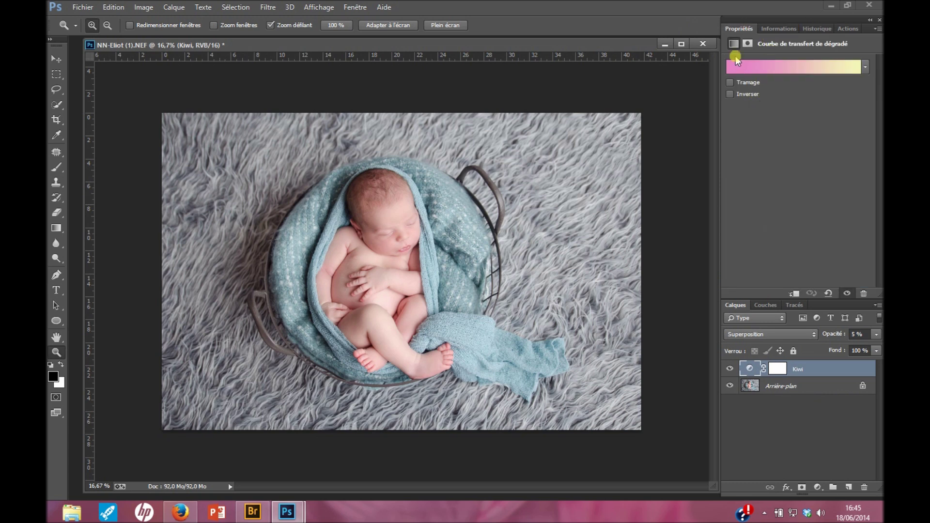
click(790, 30)
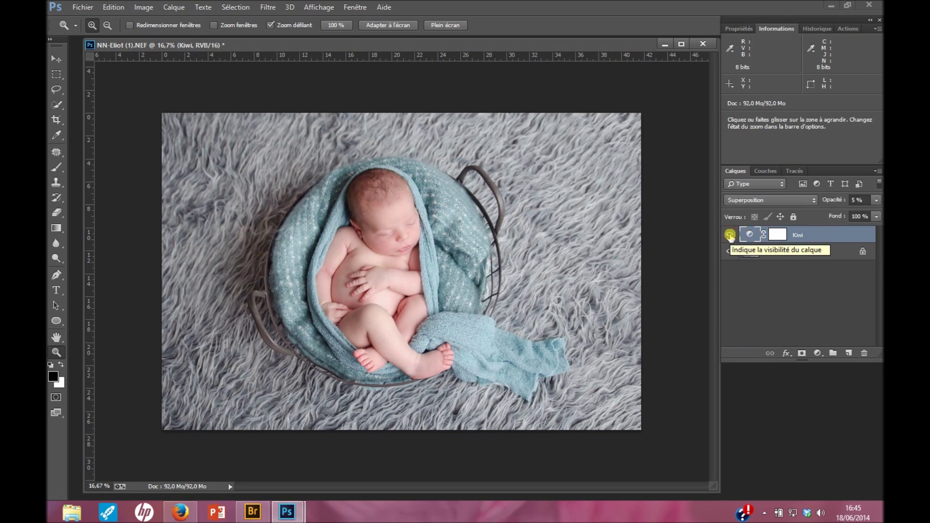
click(789, 256)
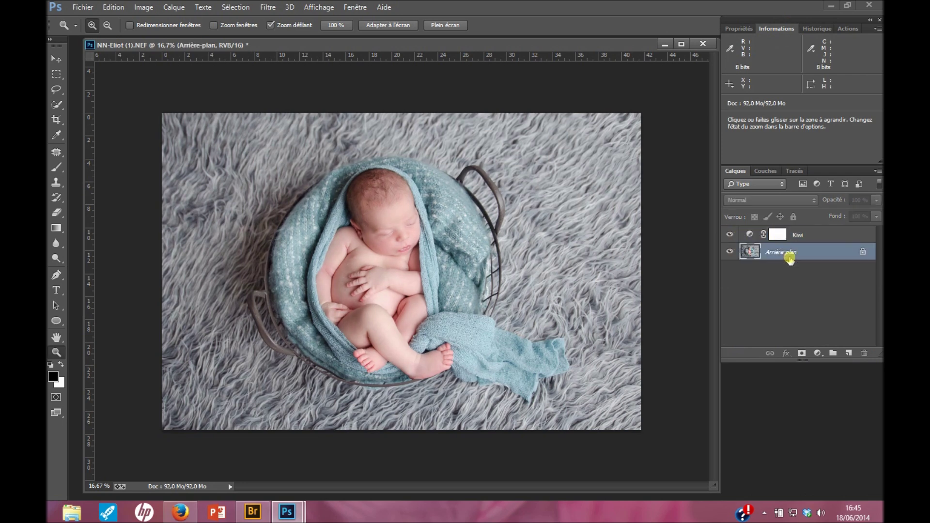
Apply the Cosmic Ray action to the background layer at 11% opacity and compare the photo with and without it.
click(838, 30)
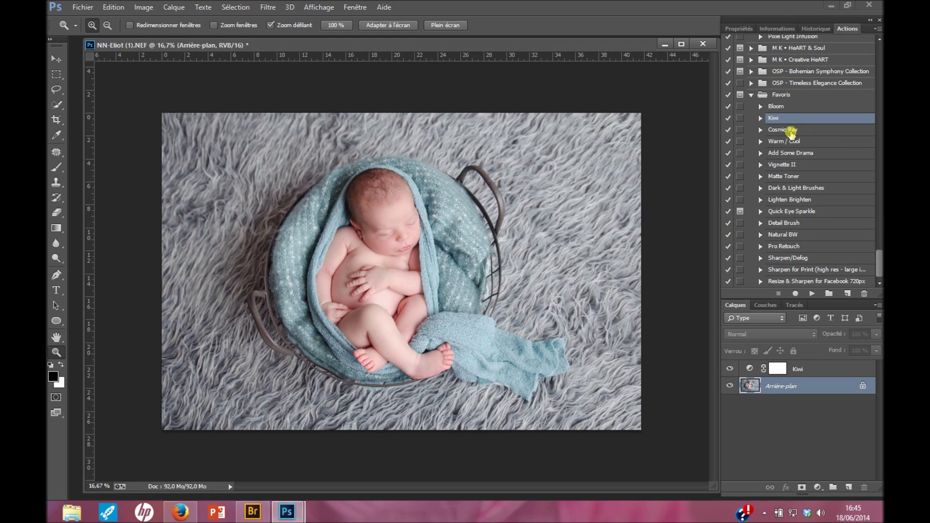
click(791, 130)
click(812, 293)
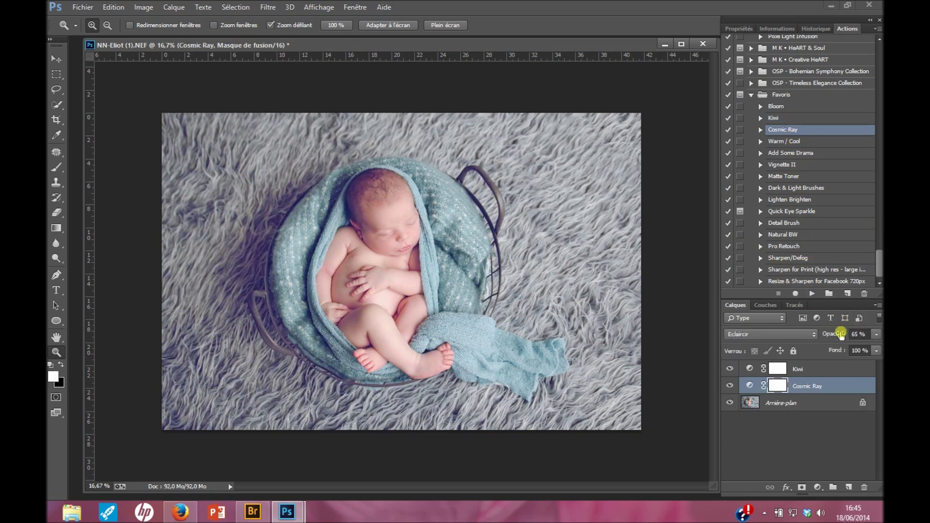
drag(841, 338, 809, 340)
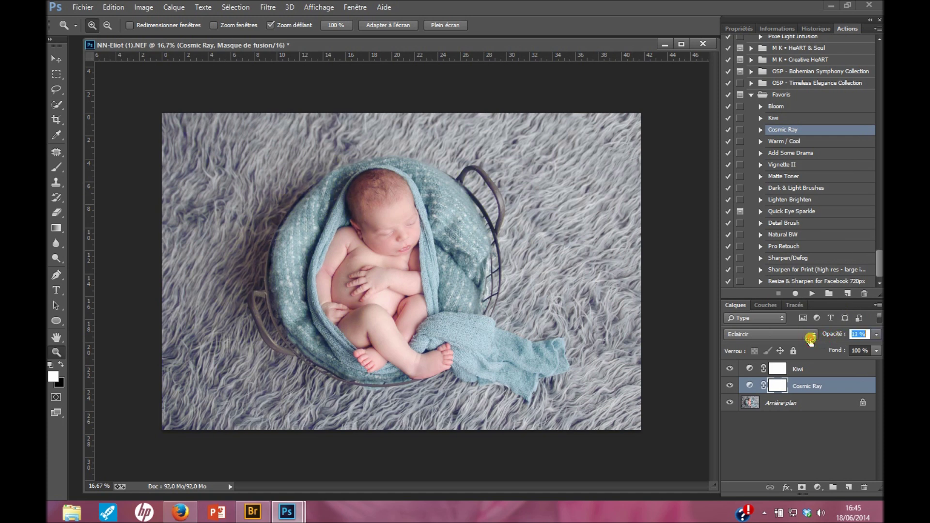
click(730, 386)
click(729, 386)
click(729, 386)
click(729, 386)
Apply the Bloom action to the background layer at 9% opacity and compare the photo with and without it.
click(798, 402)
click(784, 107)
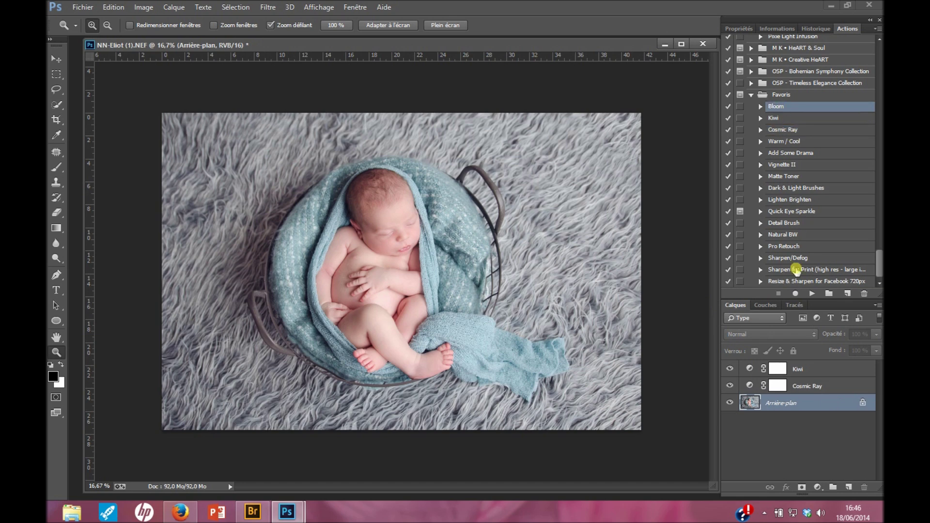
click(812, 294)
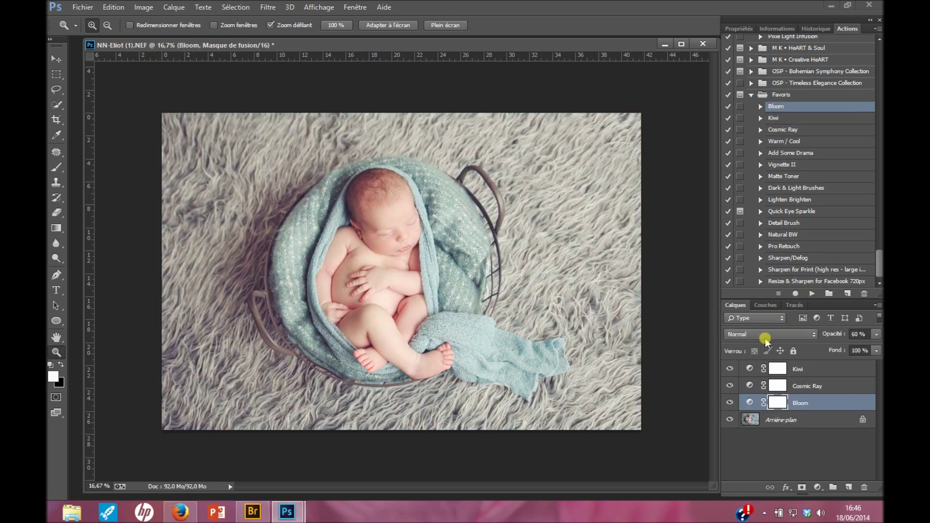
drag(832, 335, 805, 341)
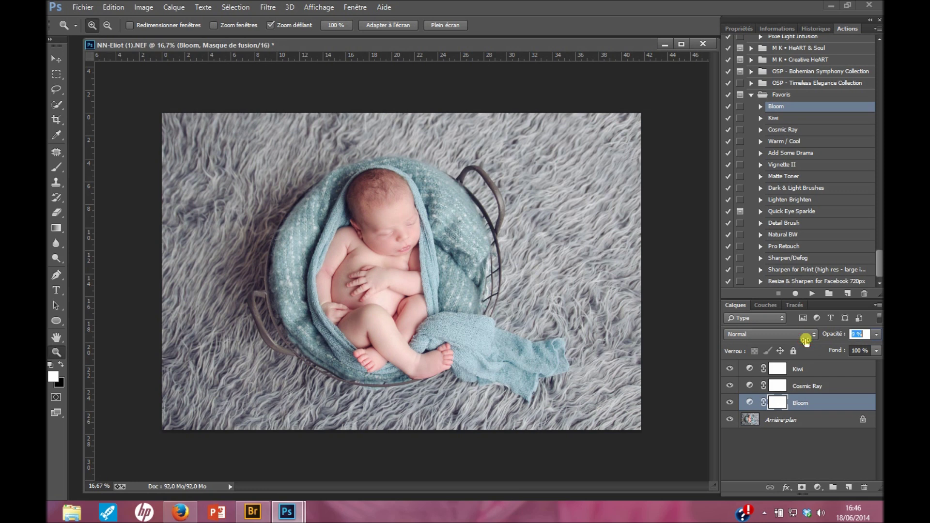
click(729, 402)
click(728, 402)
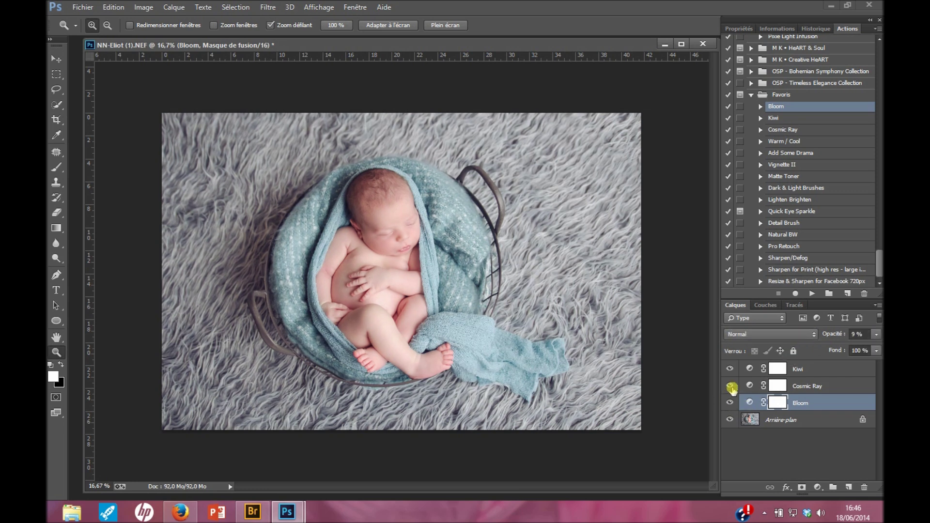
Examine the Cosmic Ray, Bloom and Kiwi layers and compare the photo with and without the Kiwi toning.
click(806, 390)
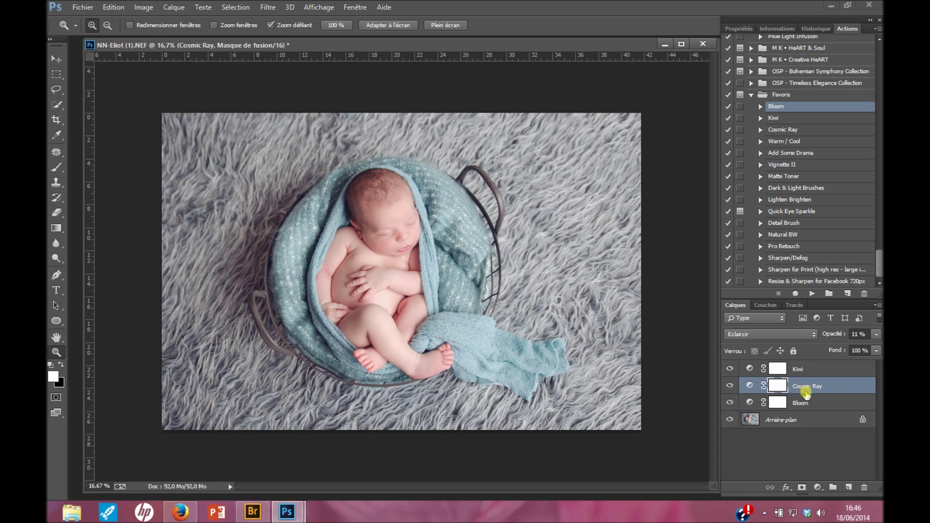
click(804, 403)
click(800, 369)
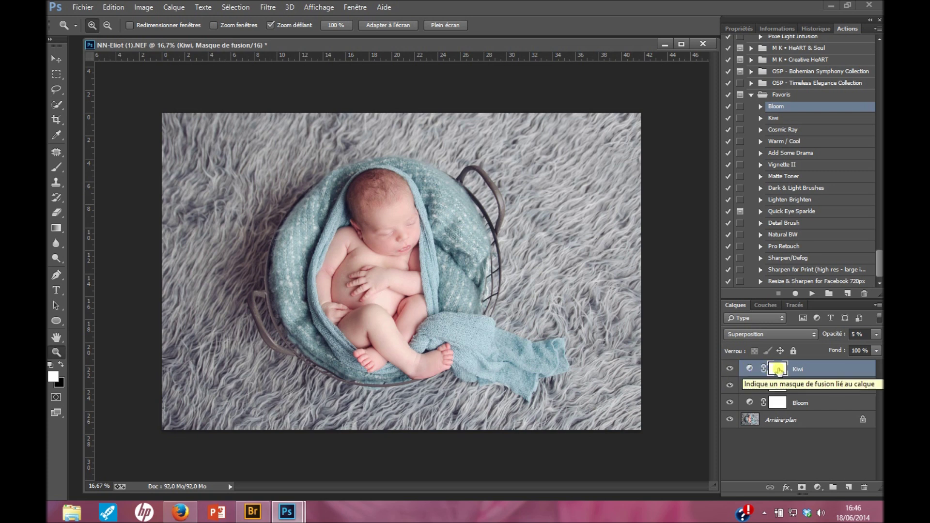
click(826, 368)
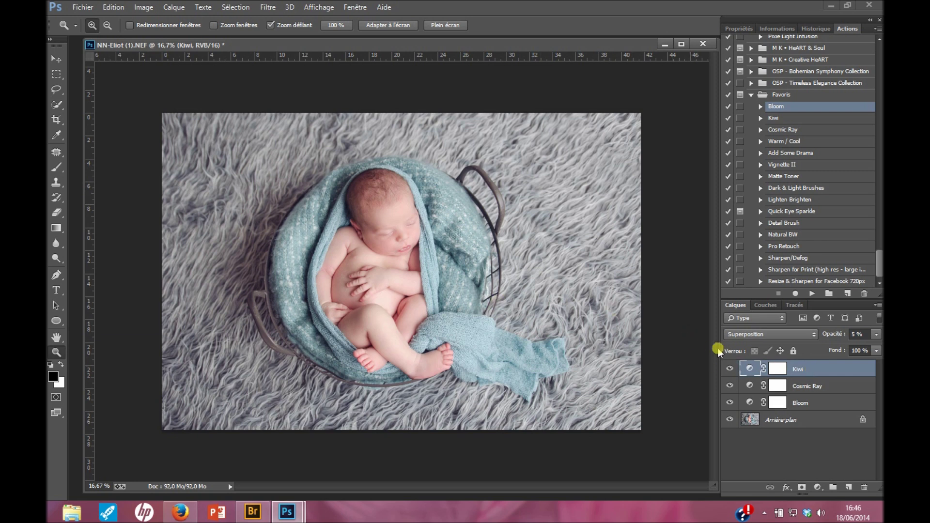
click(730, 368)
click(729, 369)
click(729, 369)
click(729, 368)
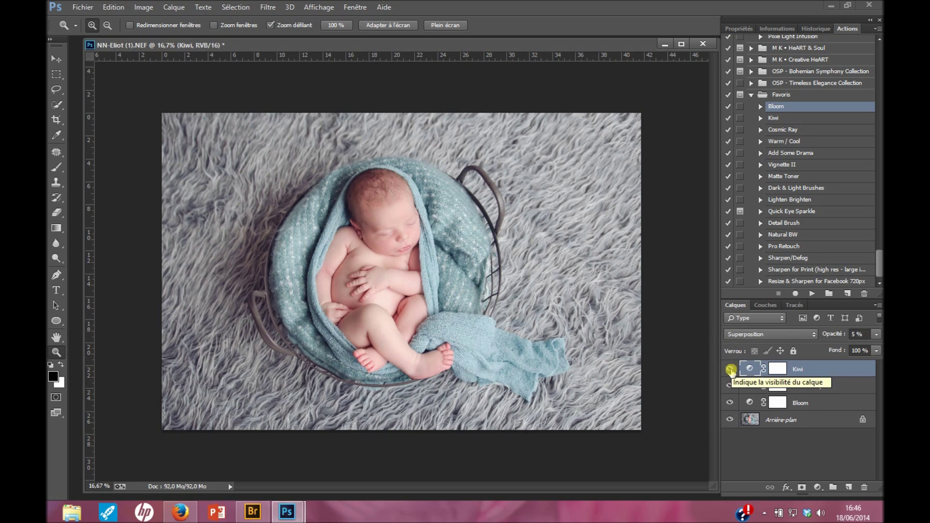
mouse_move(730, 373)
mouse_down()
mouse_move(731, 398)
mouse_move(731, 369)
mouse_up()
click(730, 372)
click(729, 369)
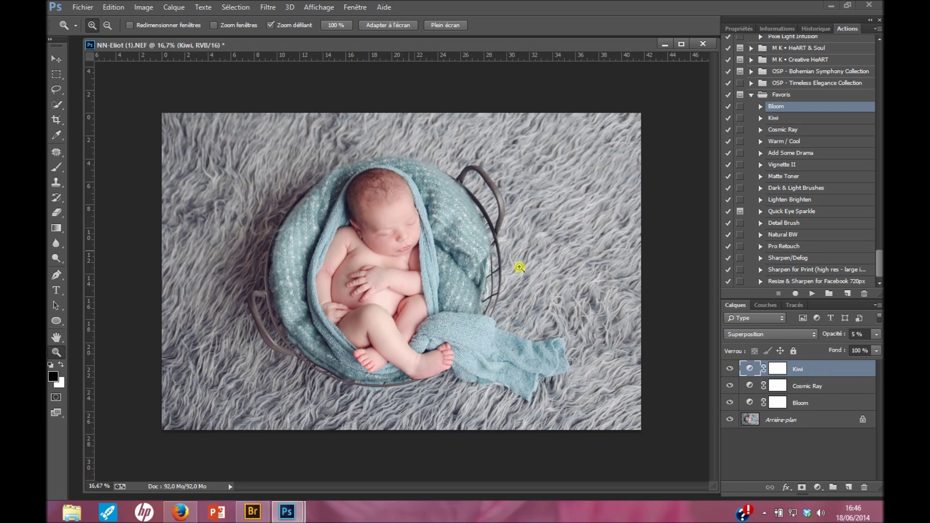
Paint over the baby's face on the Kiwi layer mask with a black brush at 30% opacity and size 1000.
click(778, 371)
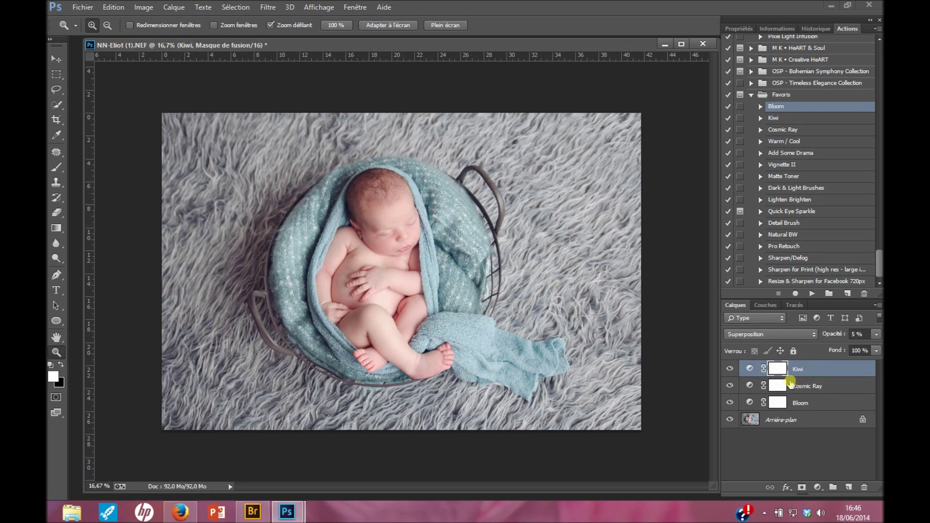
click(62, 365)
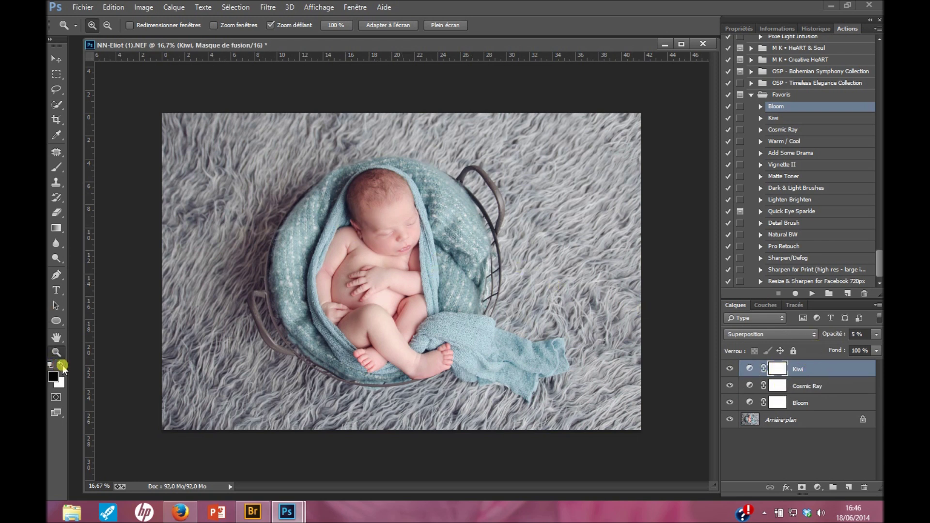
click(56, 170)
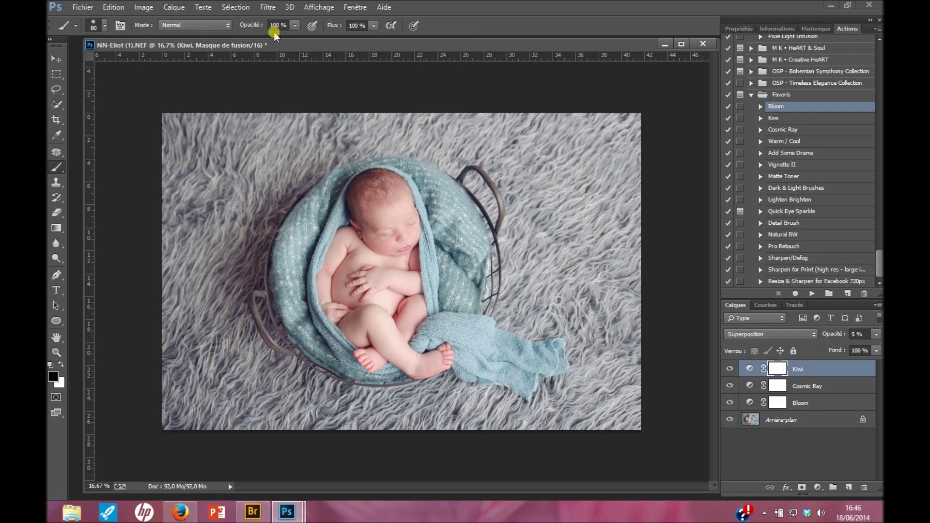
drag(270, 27, 218, 28)
drag(384, 214, 400, 238)
key(bracketright)
key(bracketright)
key(bracketright)
key(bracketright)
key(bracketright)
key(bracketright)
key(bracketright)
key(bracketright)
key(bracketright)
key(bracketright)
key(bracketright)
click(390, 220)
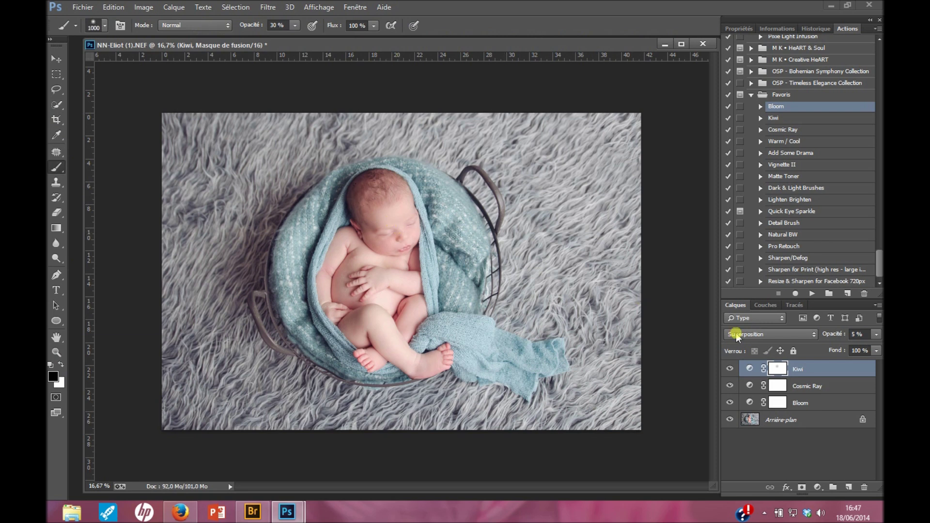
Reduce the toning on the baby's face and body by painting black on the Cosmic Ray, Bloom and Kiwi masks, checking layer visibility.
click(777, 386)
click(780, 402)
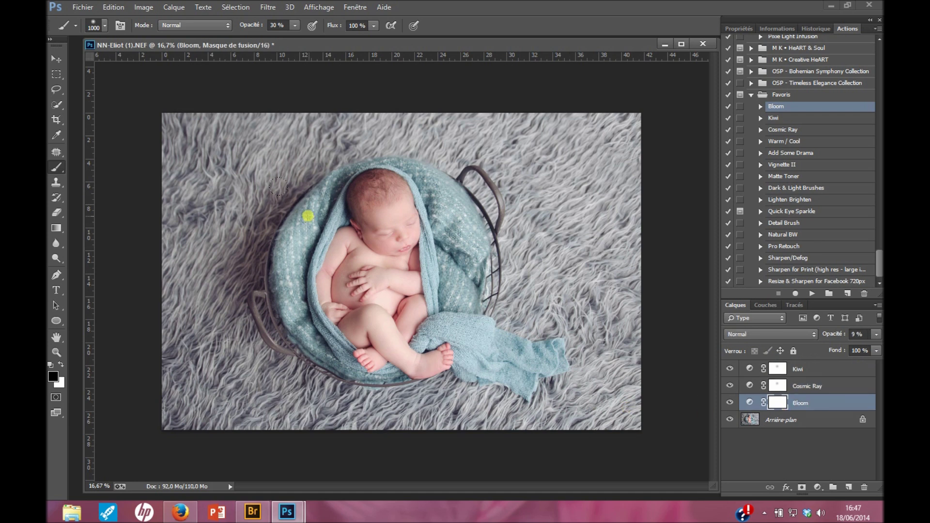
click(370, 301)
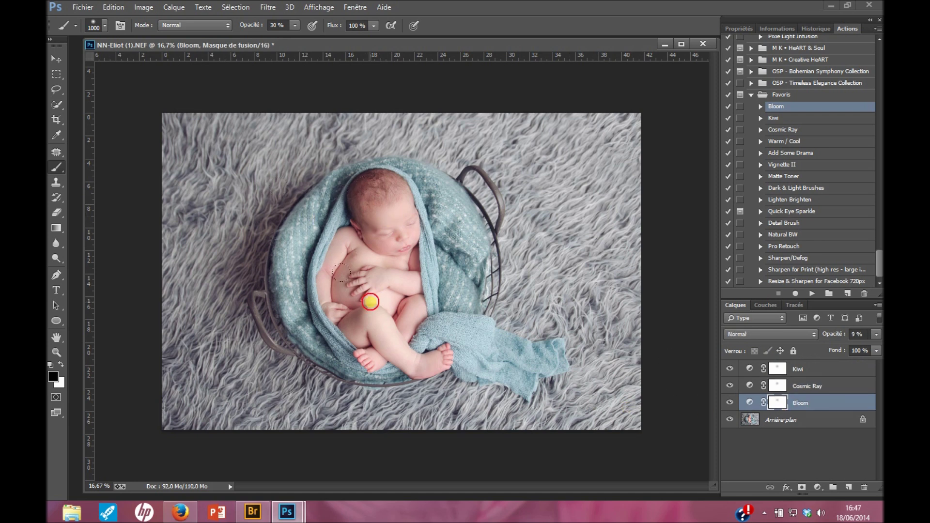
click(778, 385)
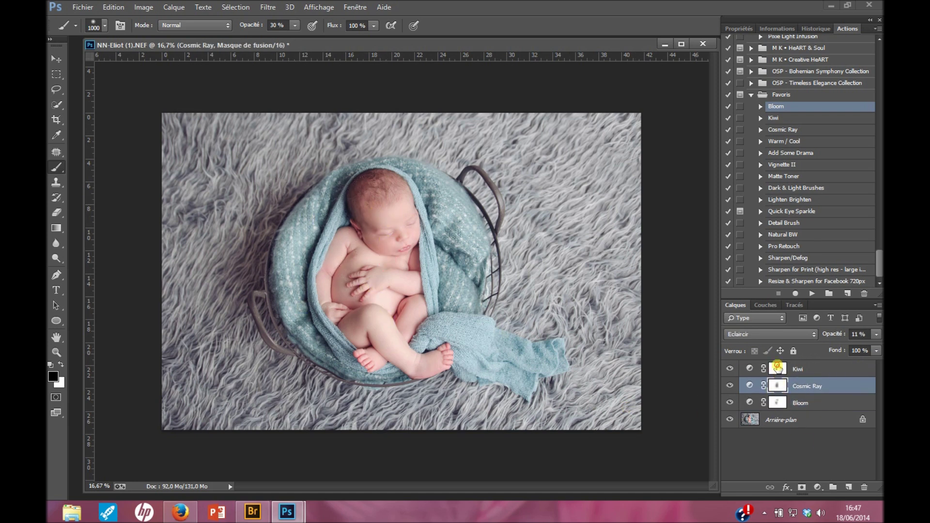
click(775, 369)
mouse_move(387, 288)
mouse_down()
mouse_move(373, 238)
mouse_move(385, 211)
mouse_move(446, 235)
mouse_move(401, 327)
mouse_up()
click(777, 402)
mouse_move(393, 232)
mouse_down()
mouse_move(354, 269)
mouse_move(371, 243)
mouse_up()
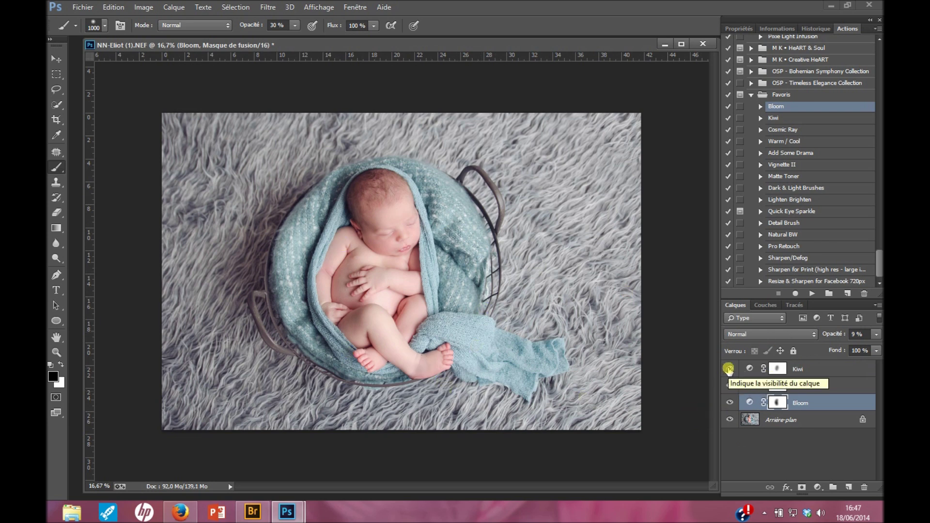
click(730, 403)
click(728, 371)
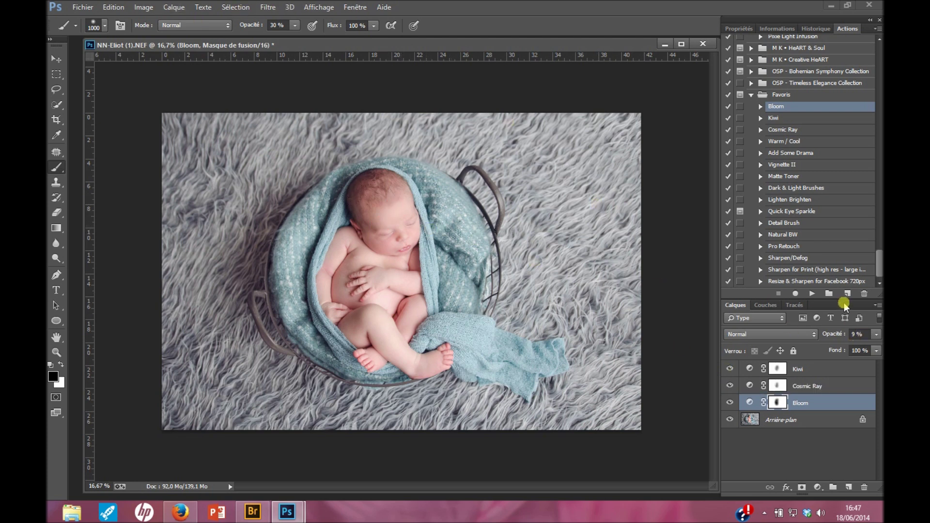
Take a history snapshot of the toned photo and flatten the image.
click(815, 28)
click(845, 295)
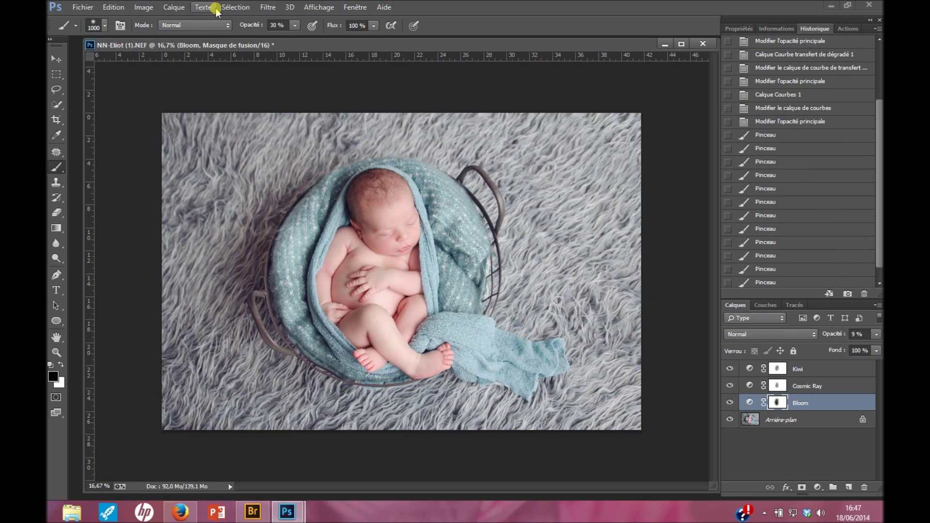
click(174, 7)
click(199, 399)
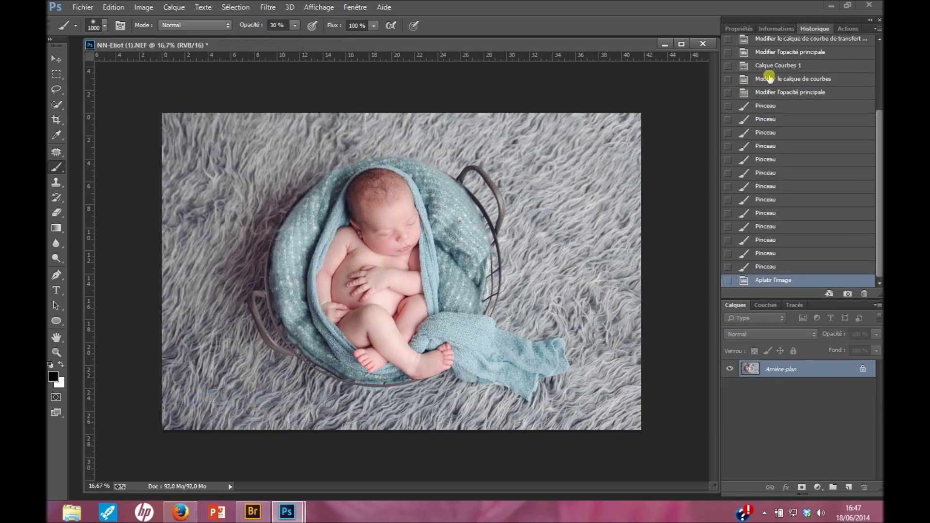
Apply the Vignette II action at 33% opacity, compare the photo with and without it, and flatten the image.
click(847, 30)
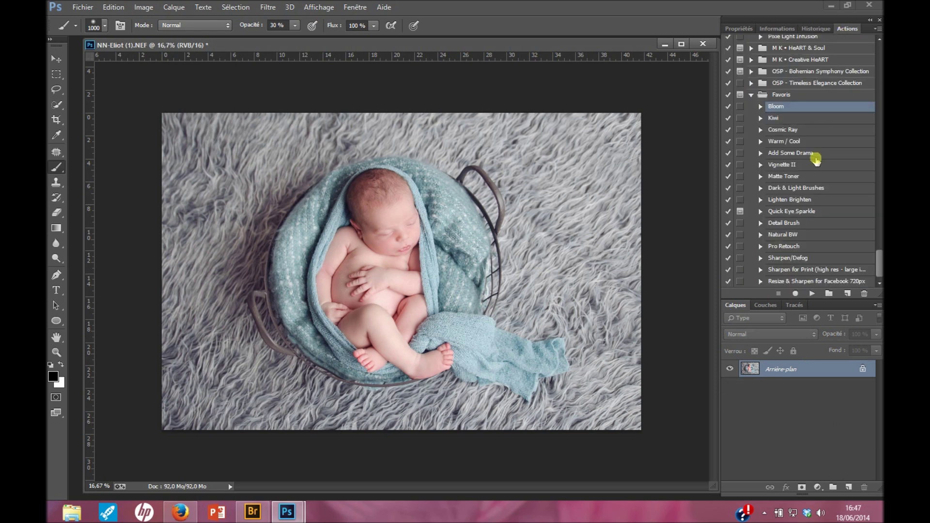
click(807, 165)
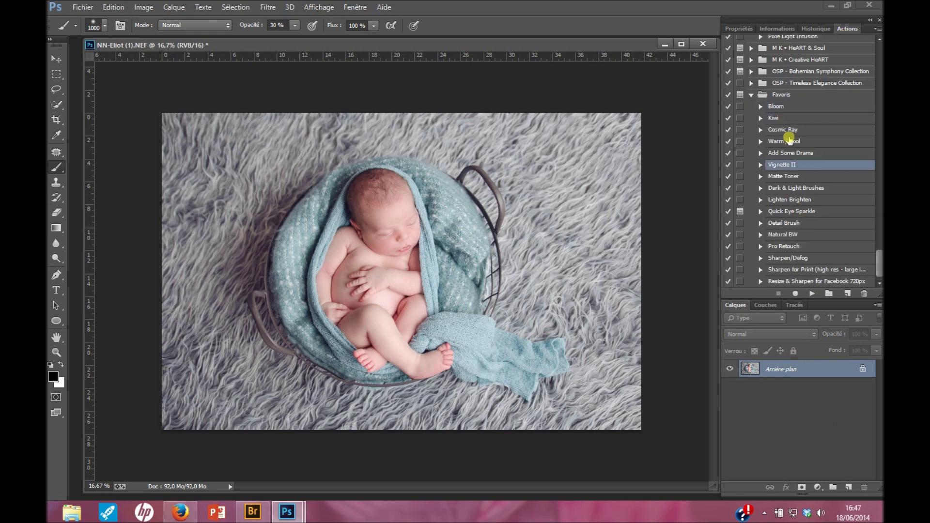
click(812, 293)
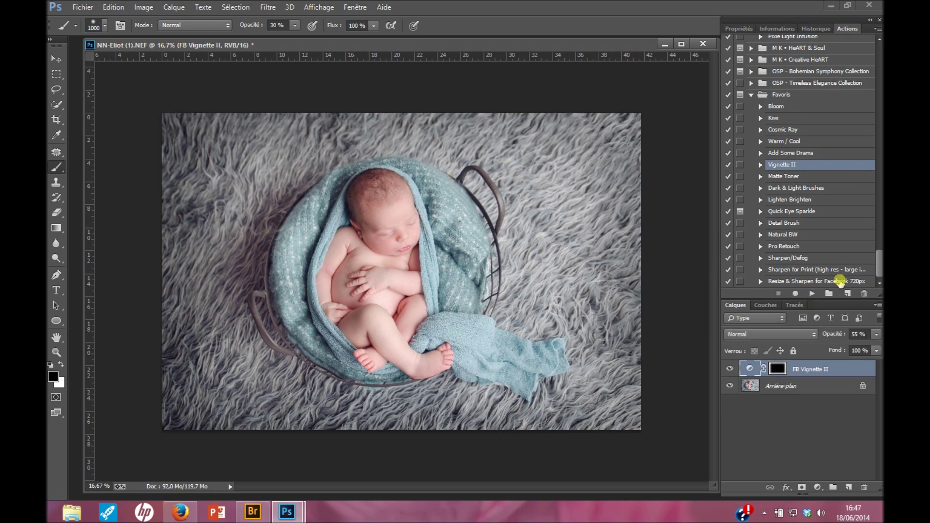
drag(840, 337, 831, 334)
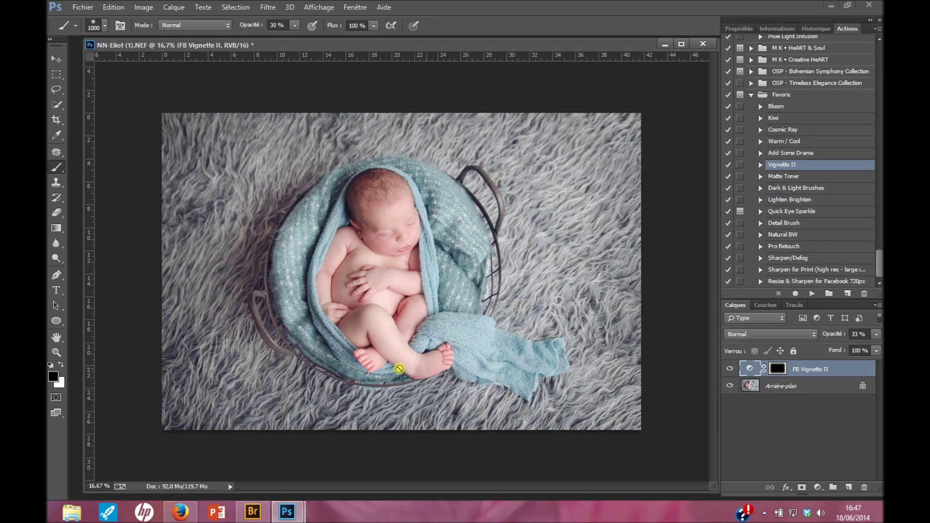
click(728, 367)
click(728, 368)
click(174, 7)
click(200, 398)
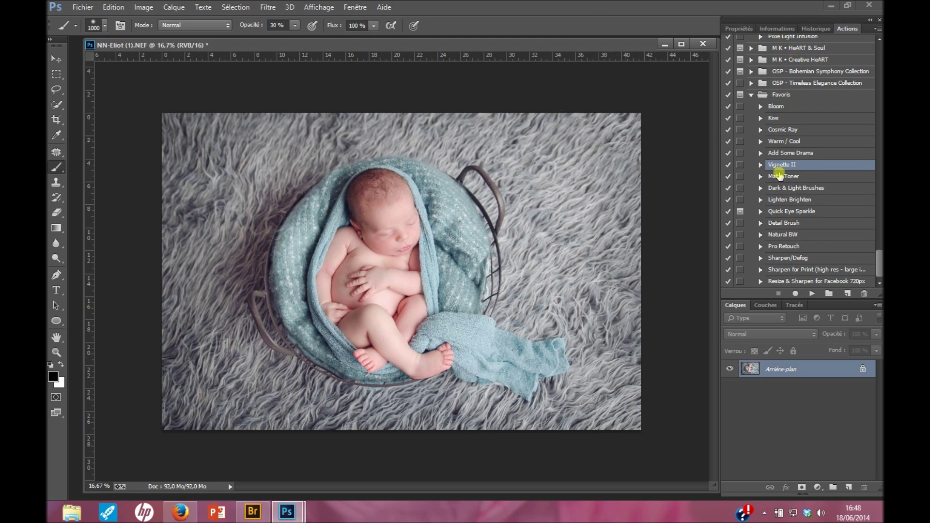
Run the Detail Brush action from the Favoris set, selecting the Arrière-plan layer by hand wherever it cannot find "Background".
click(804, 235)
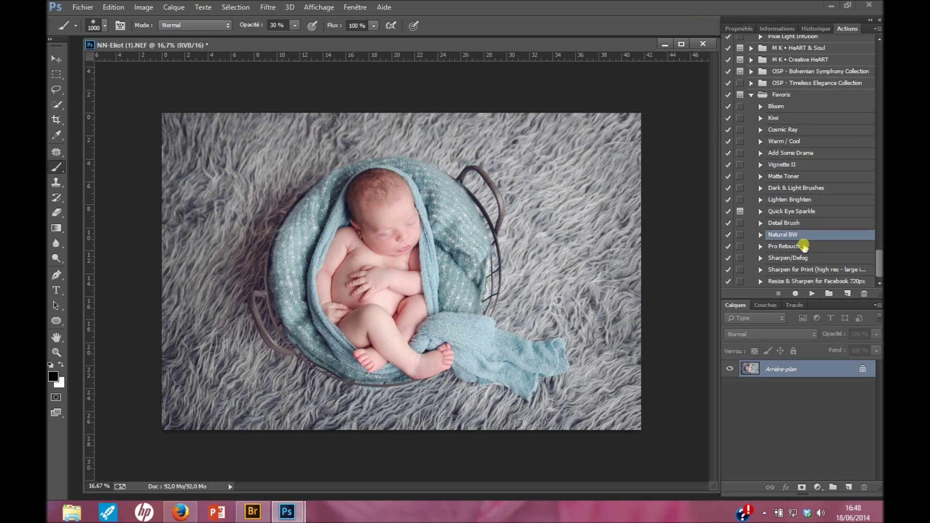
click(796, 224)
click(811, 294)
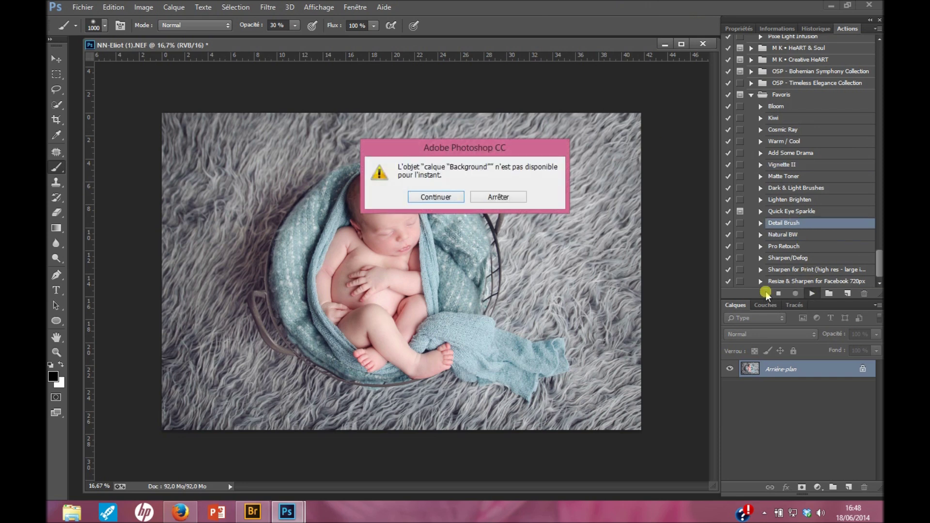
click(426, 194)
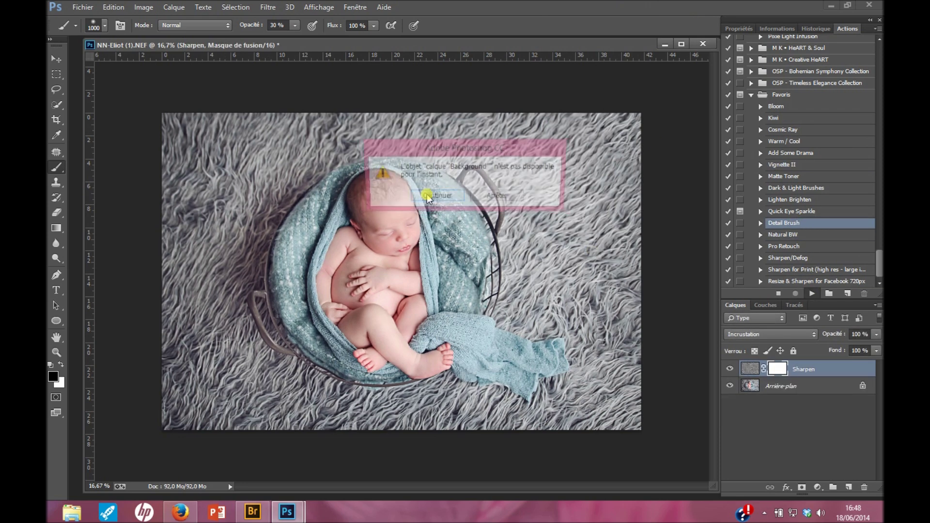
click(498, 196)
click(781, 385)
click(812, 294)
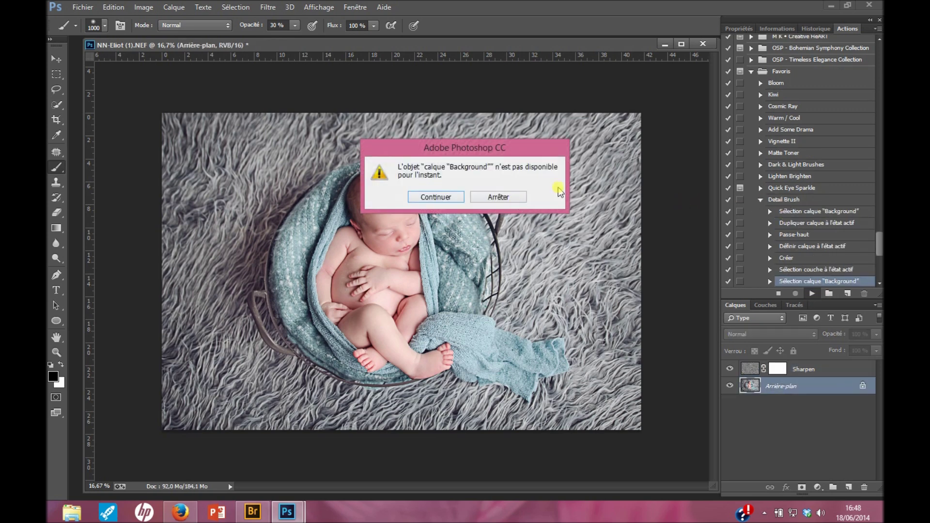
click(452, 197)
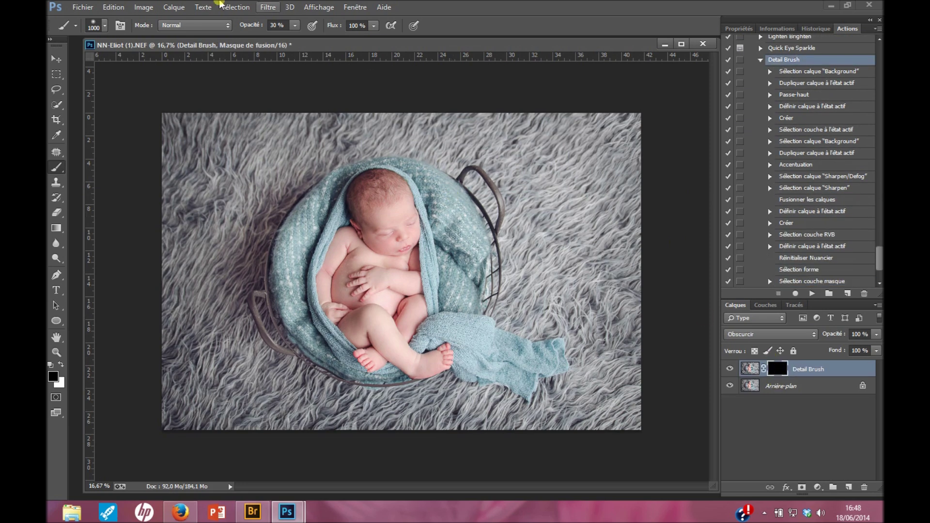
click(268, 7)
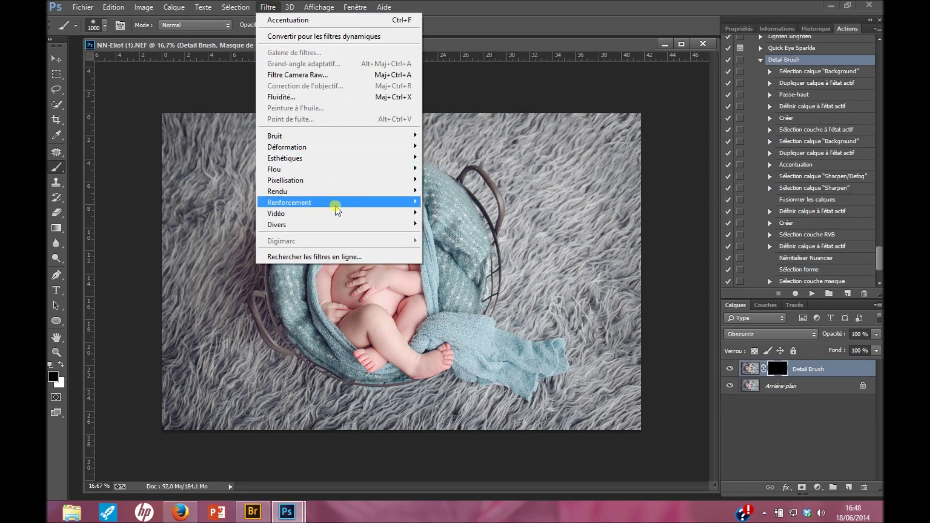
mouse_move(334, 202)
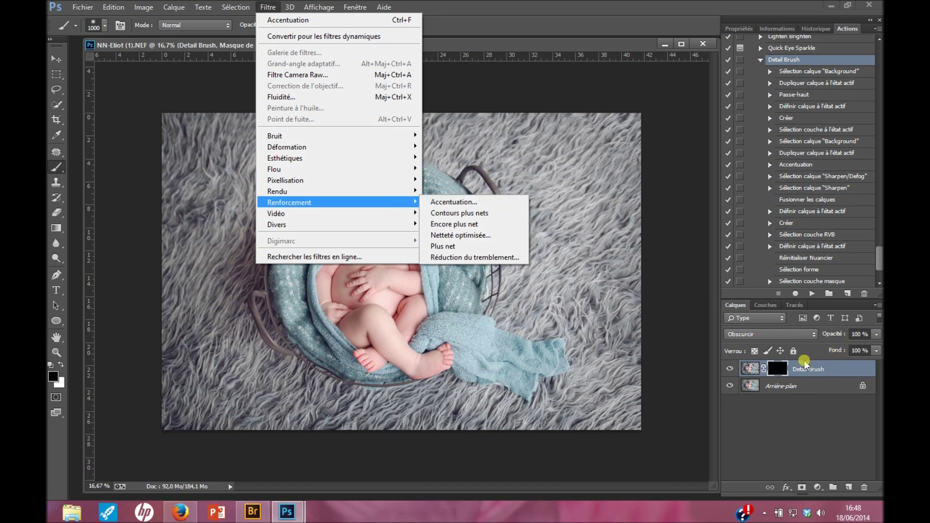
click(778, 372)
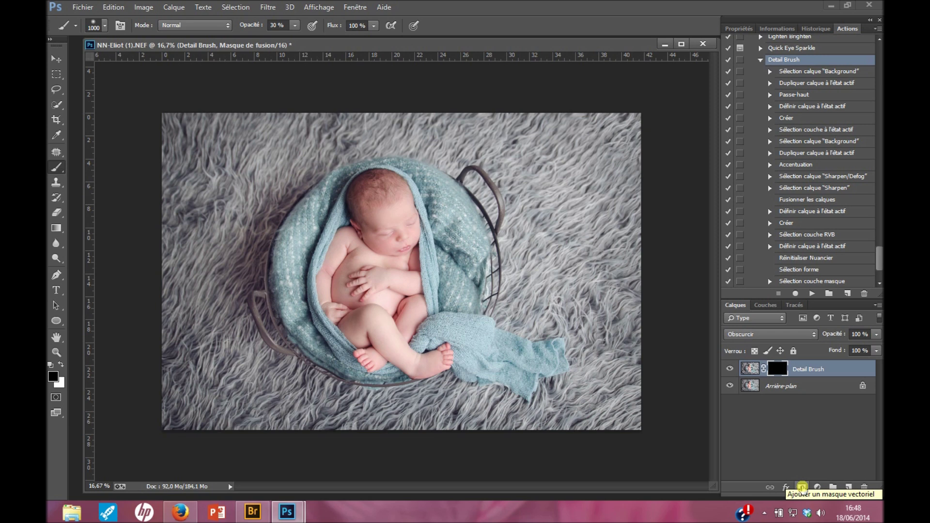
Paint white at 100% opacity with a small brush on the Detail Brush mask over the baby's eyes, nose and mouth.
click(780, 372)
click(56, 352)
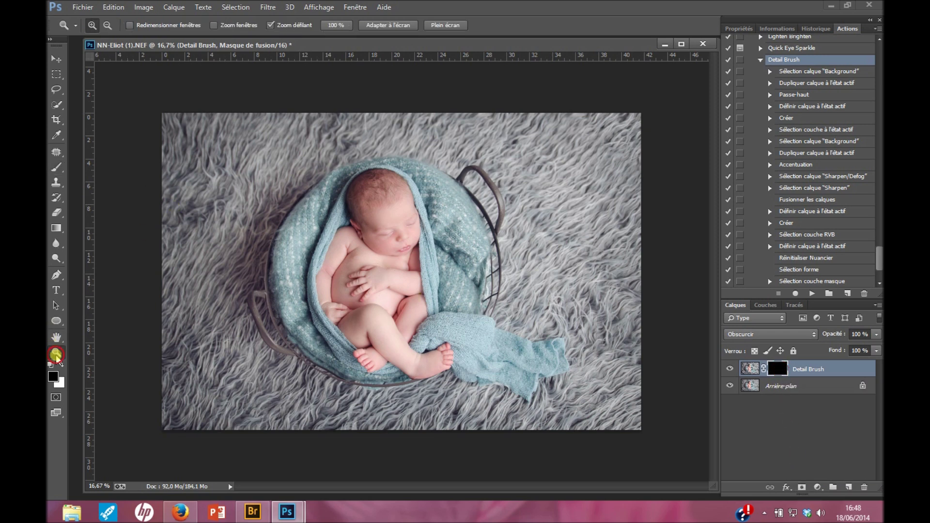
drag(384, 243, 382, 228)
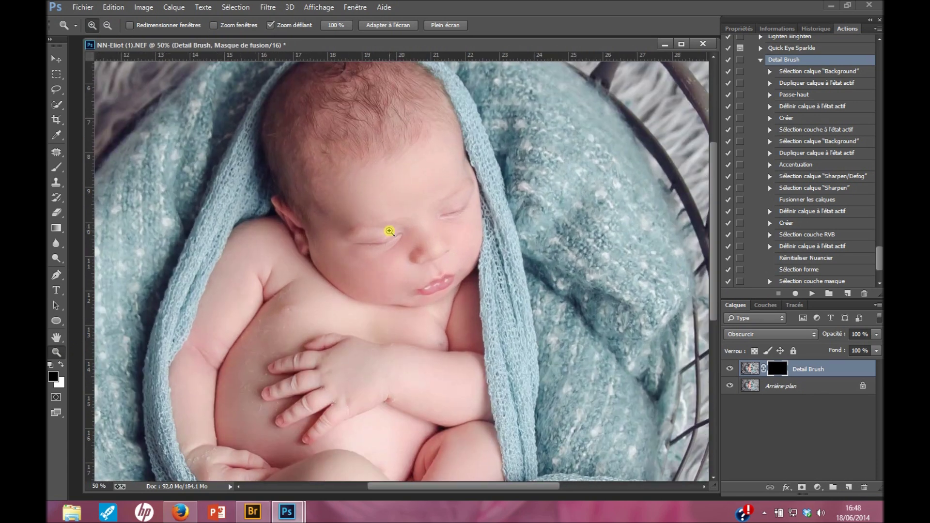
click(56, 167)
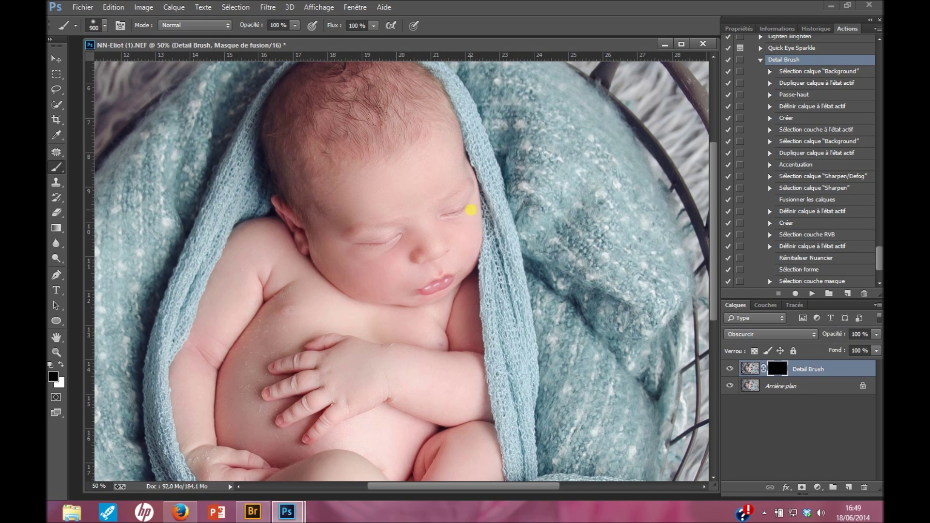
key(bracketleft)
key(bracketleft)
click(61, 364)
key([)
mouse_move(402, 245)
mouse_down()
mouse_move(367, 249)
mouse_move(460, 222)
mouse_move(478, 203)
mouse_move(442, 230)
mouse_move(418, 293)
mouse_move(432, 311)
mouse_move(457, 280)
mouse_move(423, 296)
mouse_move(449, 278)
mouse_up()
Bring out the baby's hair, fingers and toes by painting white on the Detail Brush mask, enlarging the brush to 150 px.
key(])
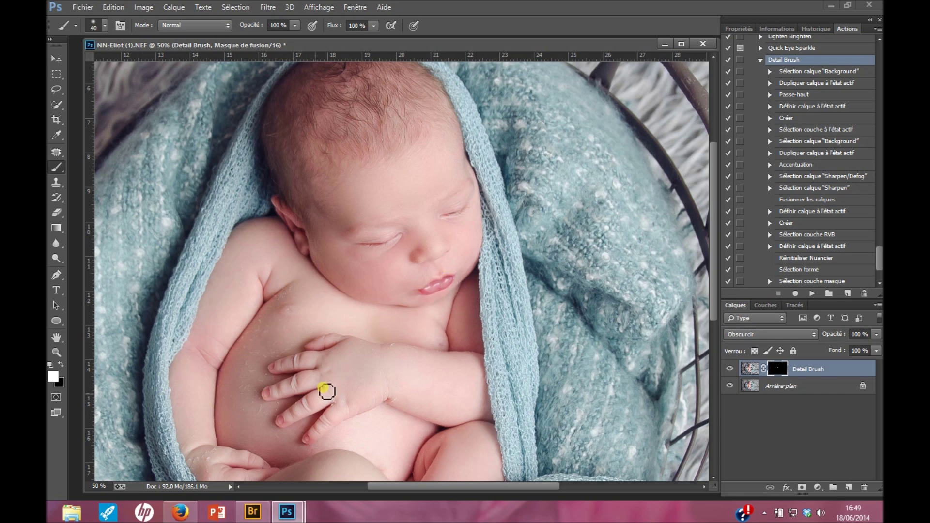
scroll(333, 383, up, 3)
scroll(333, 383, up, 1)
key(])
key(])
key(])
key(])
key(])
key(])
key(])
key(])
mouse_move(373, 149)
mouse_down()
mouse_move(363, 157)
mouse_move(401, 203)
mouse_move(382, 162)
mouse_move(405, 197)
mouse_move(321, 205)
mouse_move(310, 276)
mouse_move(313, 198)
mouse_up()
scroll(415, 317, down, 3)
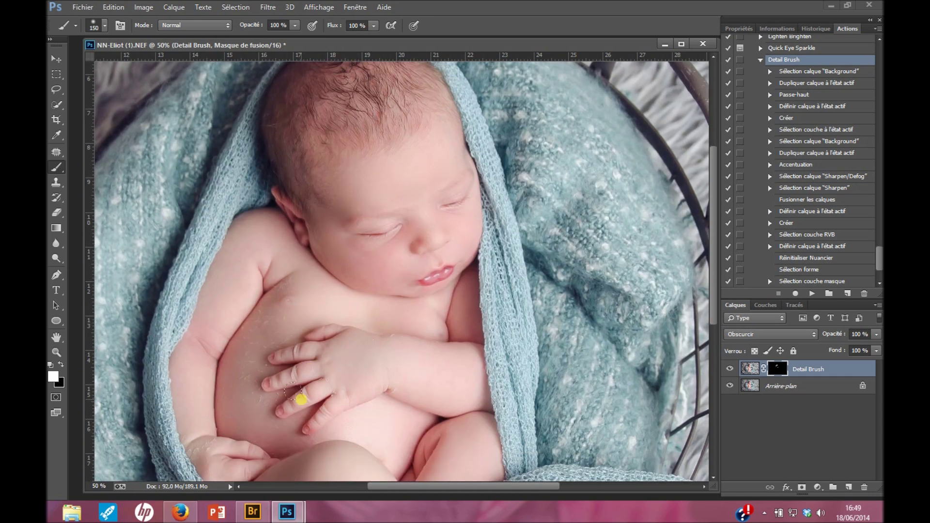
scroll(345, 423, down, 10)
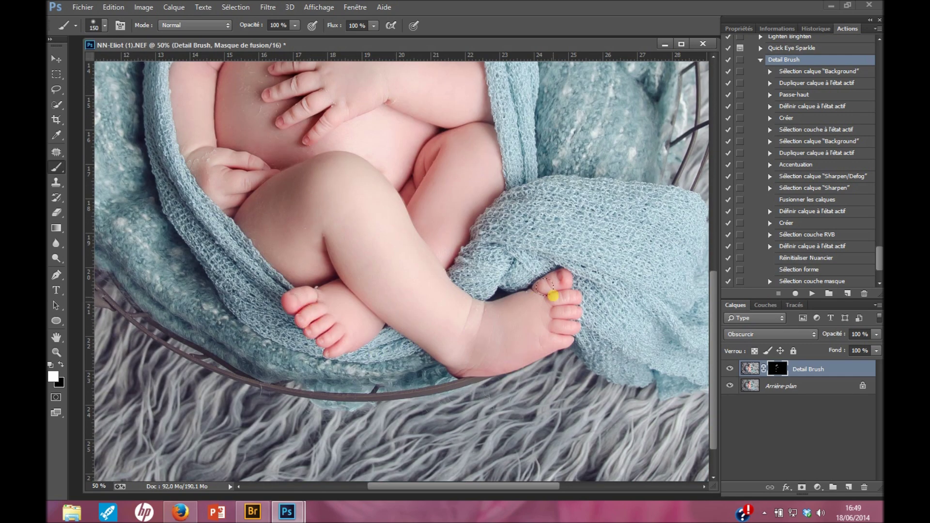
scroll(358, 339, up, 5)
Sharpen the blue wrap, the blanket and the basket's rim and handles by painting white on the mask with a 250 px brush.
key(z)
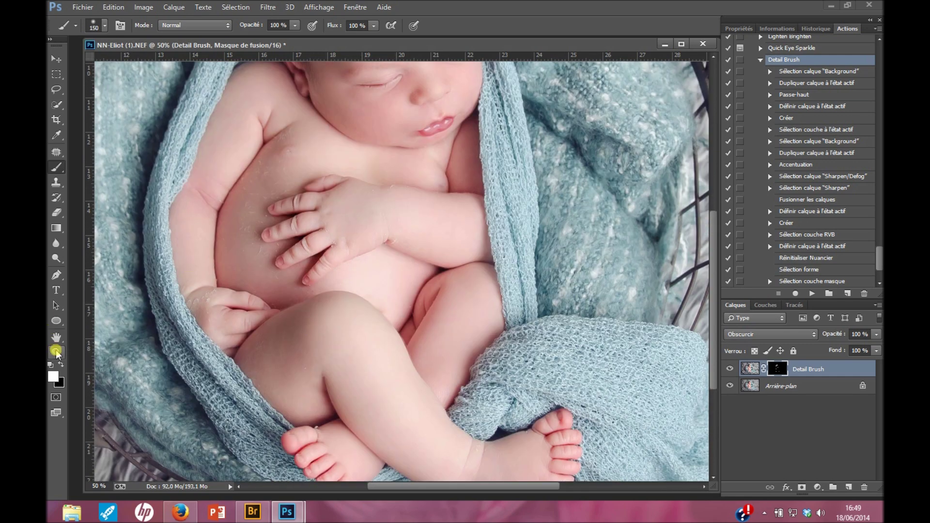
alt+click(239, 289)
key(b)
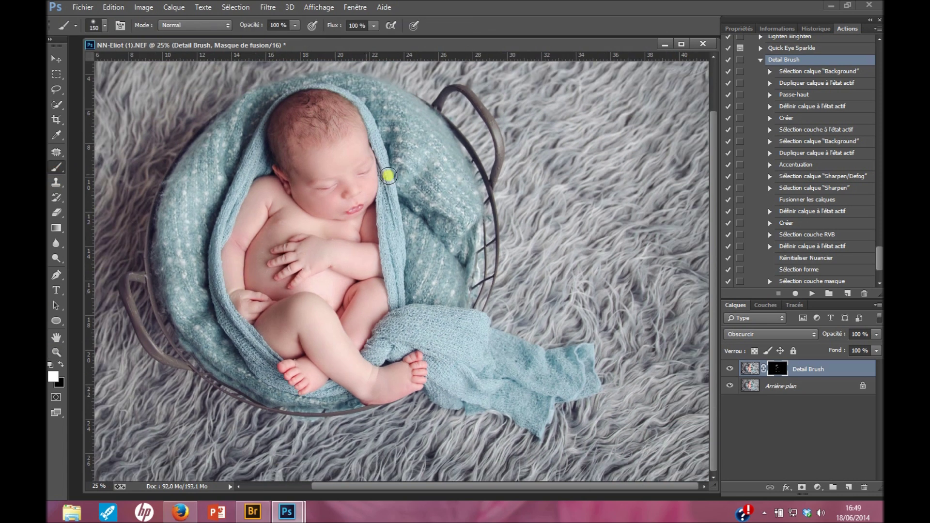
key(bracketright)
key(bracketright)
key(bracketright)
drag(394, 183, 394, 243)
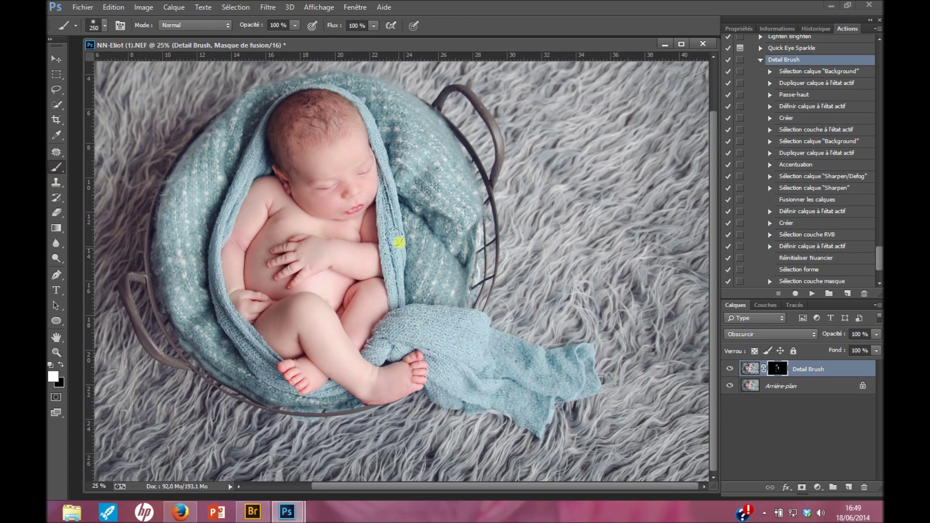
mouse_move(247, 152)
mouse_down()
mouse_move(216, 266)
mouse_move(257, 367)
mouse_up()
mouse_move(477, 363)
mouse_down()
mouse_move(391, 332)
mouse_move(483, 343)
mouse_move(436, 105)
mouse_move(452, 276)
mouse_move(218, 245)
mouse_move(235, 167)
mouse_up()
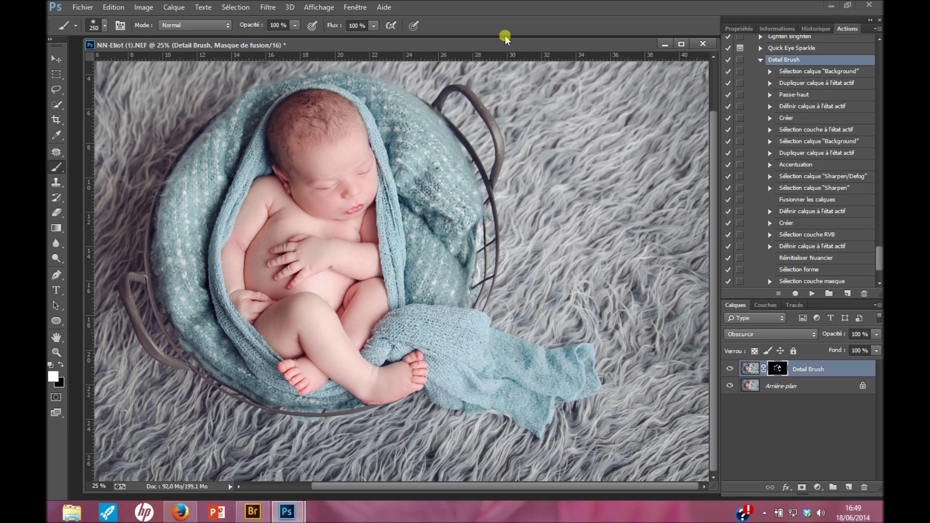
mouse_move(471, 102)
mouse_down()
mouse_move(506, 158)
mouse_move(133, 264)
mouse_move(129, 281)
mouse_move(199, 375)
mouse_up()
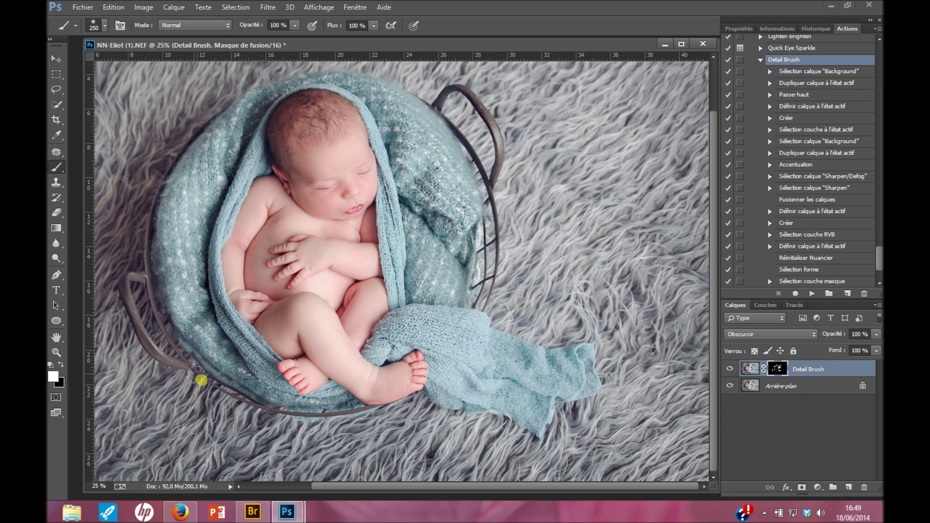
Lower the opacity of the Detail Brush layer to 80%.
click(56, 352)
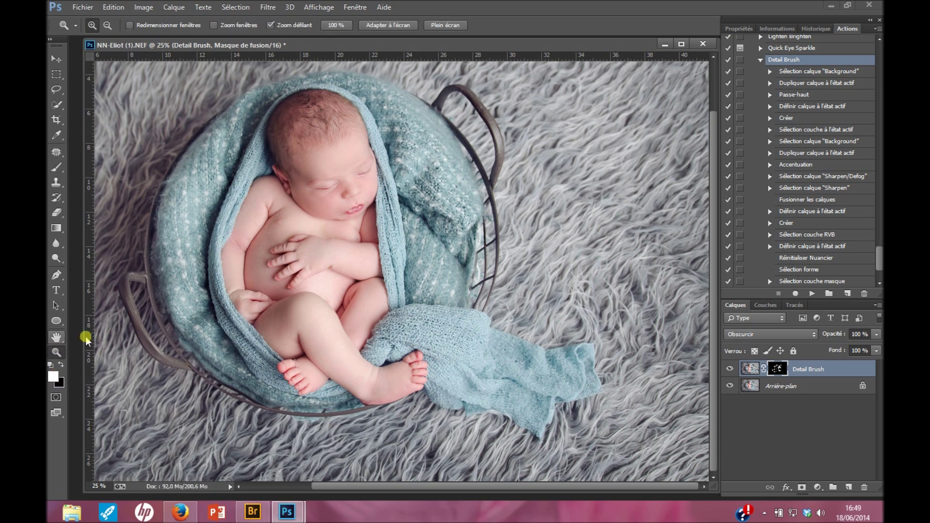
alt+click(307, 275)
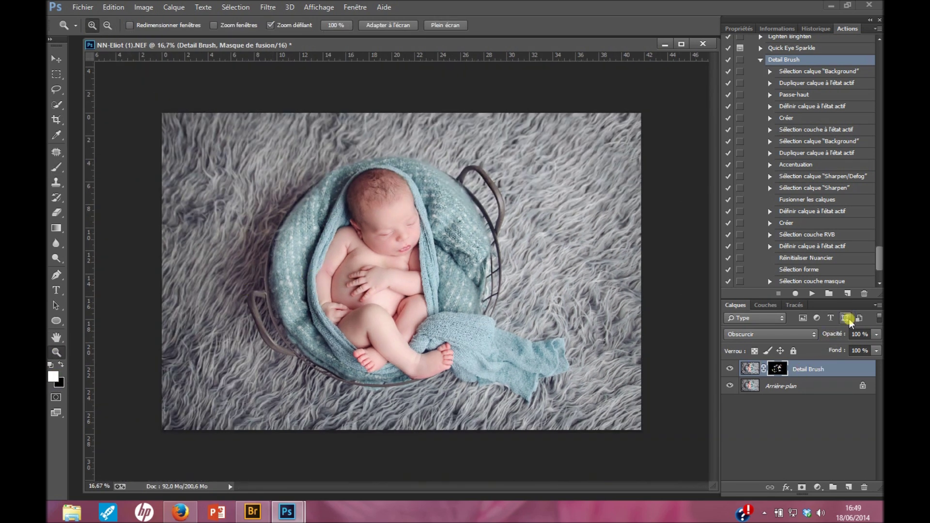
drag(841, 335, 833, 336)
Soften parts of the sharpening by painting black on the Detail Brush mask with a larger brush at reduced opacity.
click(57, 168)
click(60, 364)
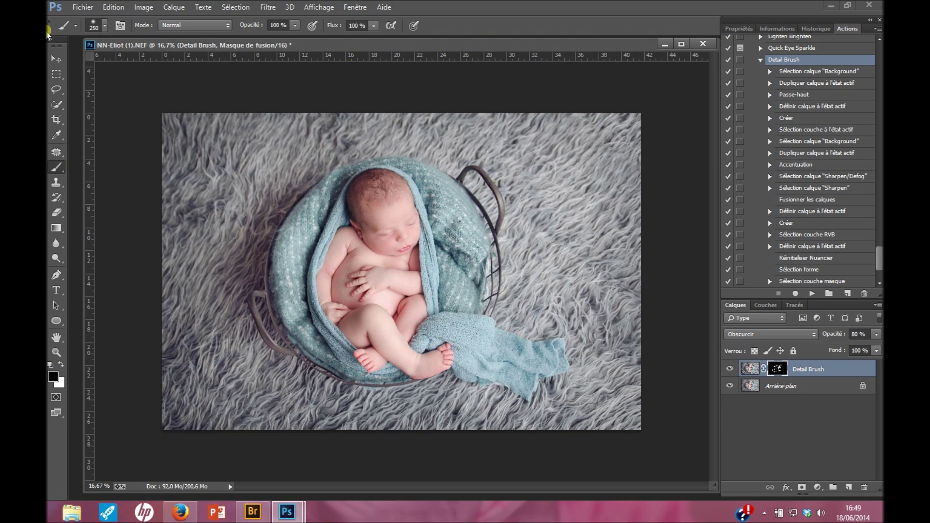
drag(257, 25, 222, 27)
key(bracketright)
key(bracketright)
key(bracketright)
View the photo at 18% zoom and compare it with and without the Detail Brush layer.
click(56, 352)
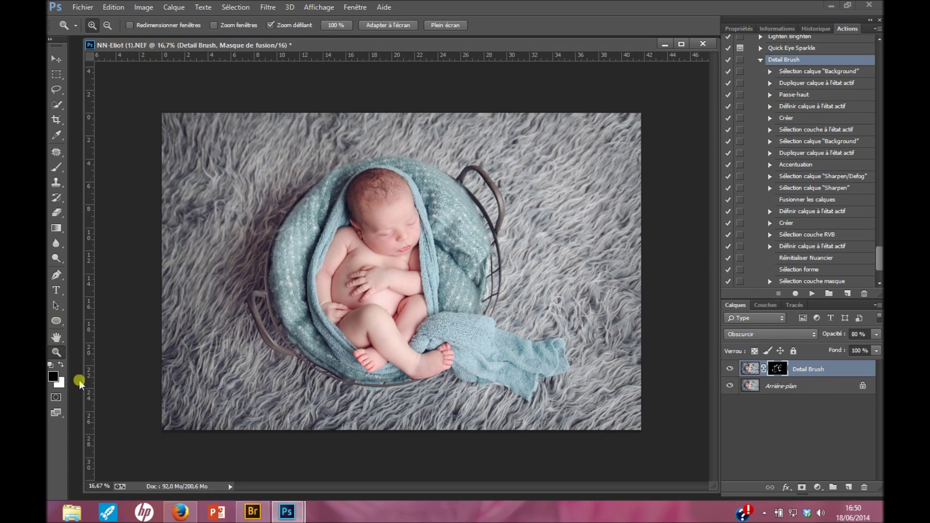
click(106, 485)
text(18)
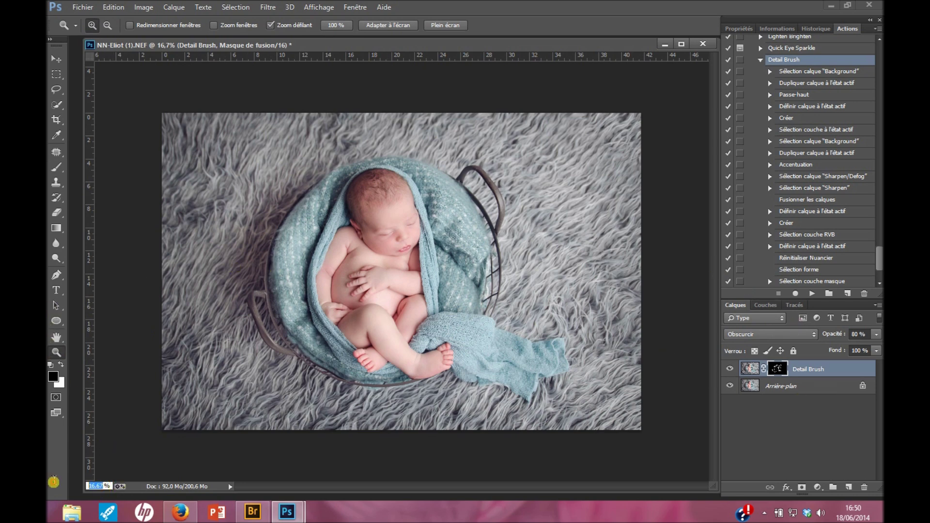
key(Return)
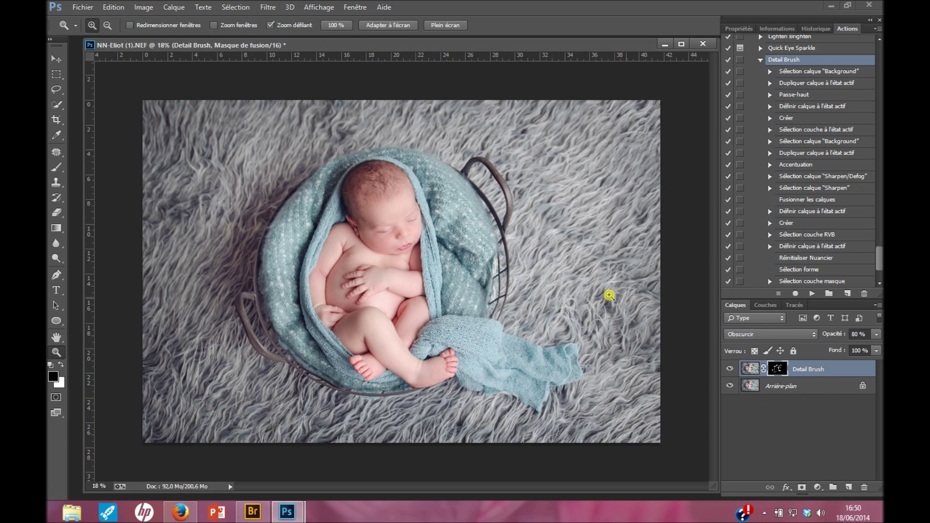
click(730, 369)
click(730, 369)
click(730, 369)
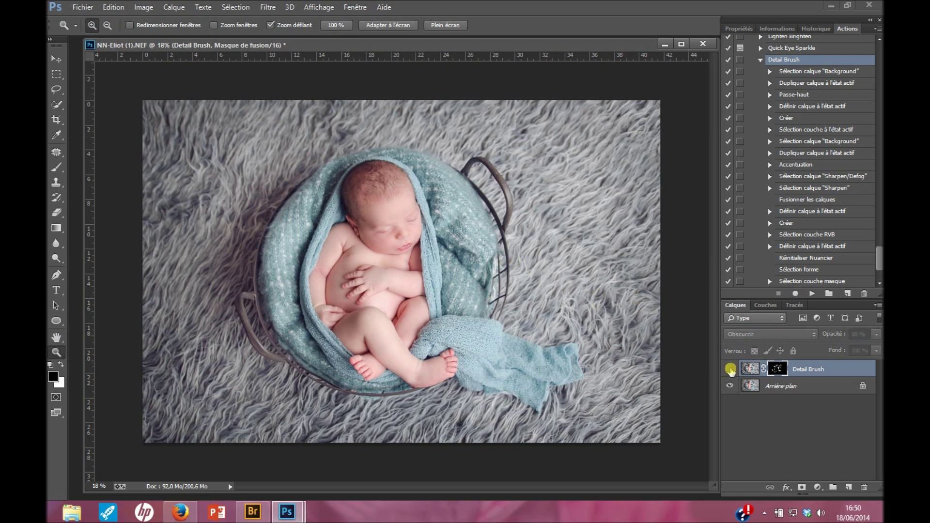
click(730, 369)
click(730, 369)
click(731, 369)
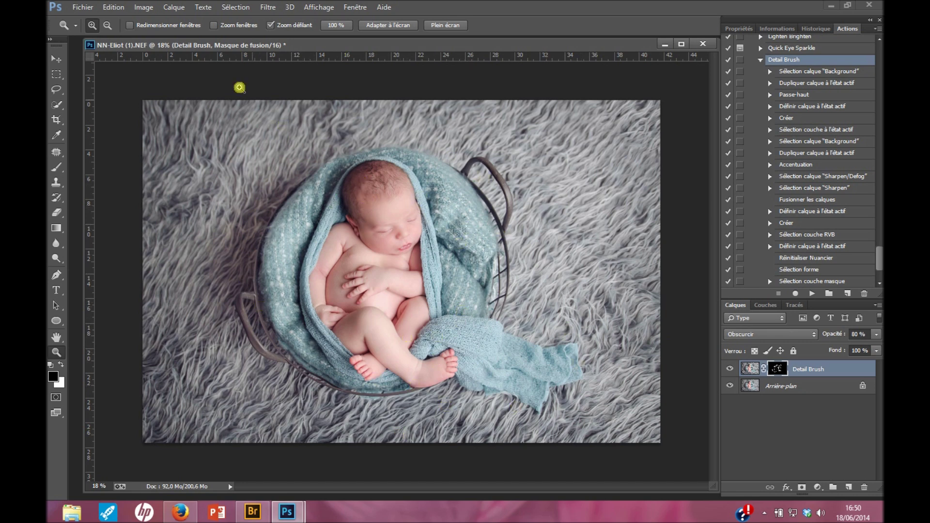
Flatten the sharpened image and collapse the Detail Brush action's list of commands.
click(174, 7)
click(207, 399)
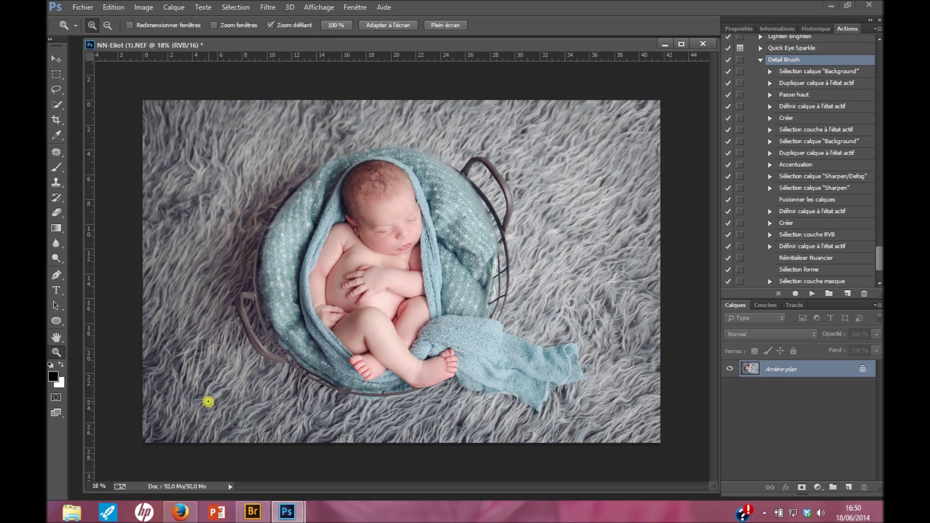
click(761, 59)
Return the photo to the history snapshot Instantané 3 and flatten the image.
click(814, 28)
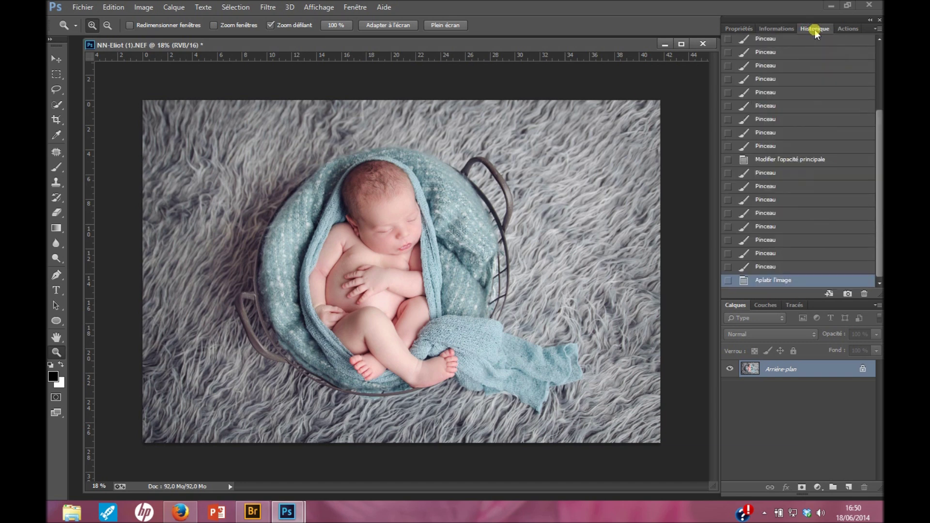
scroll(802, 218, up, 5)
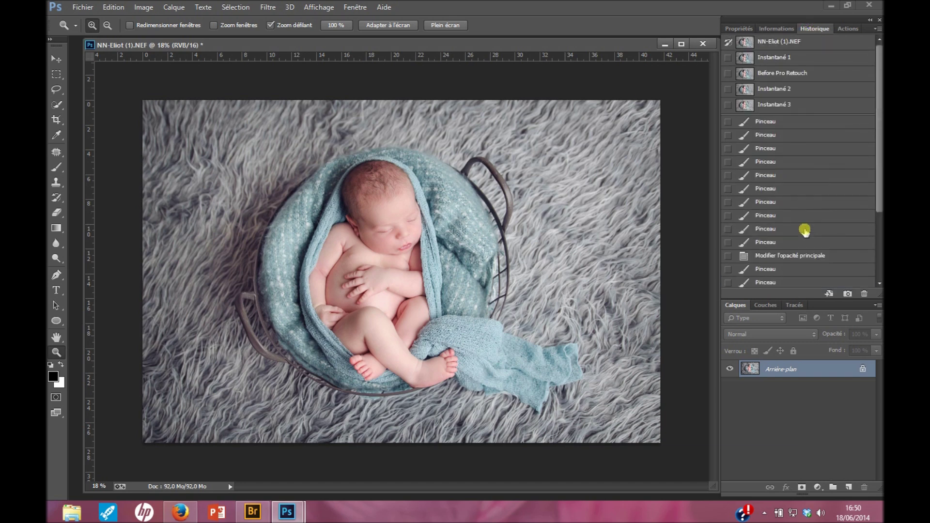
click(788, 106)
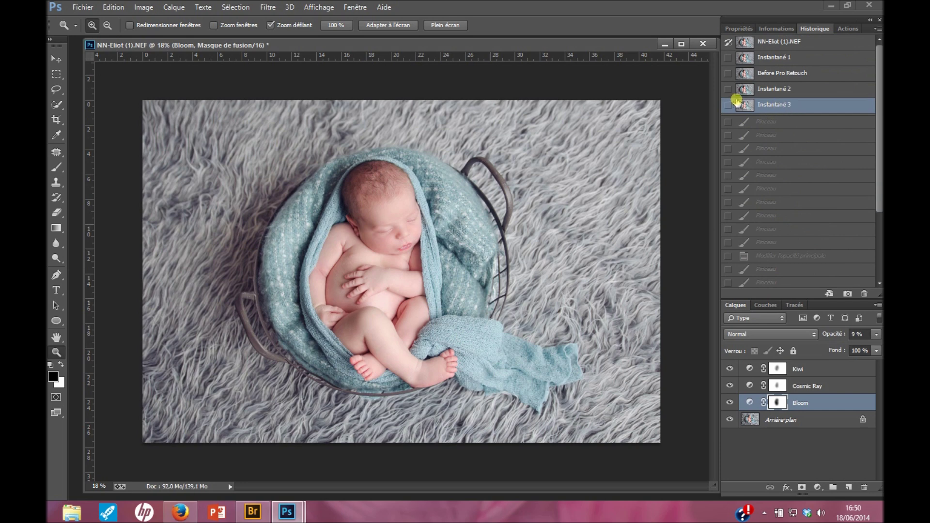
click(185, 6)
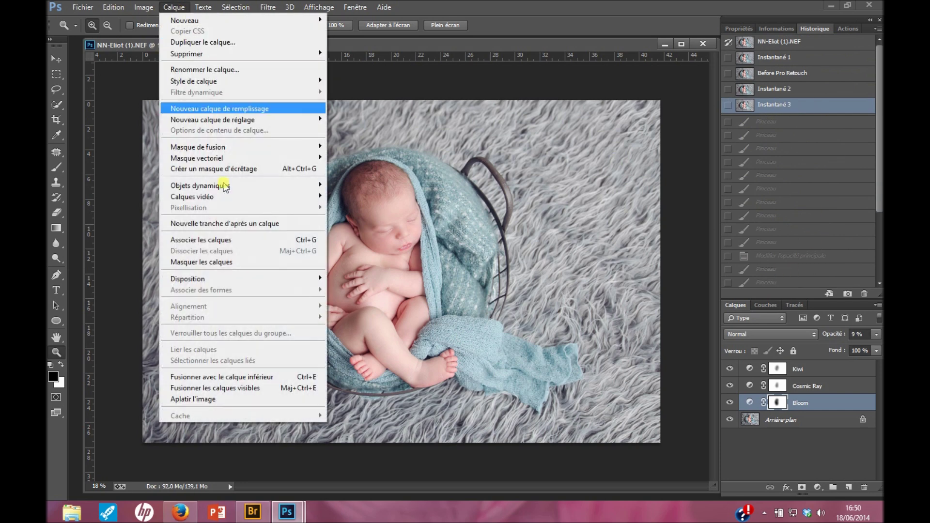
click(228, 399)
Run the Vignette II action from the Favoris set and delete the FB Vignette II layer it adds.
click(845, 29)
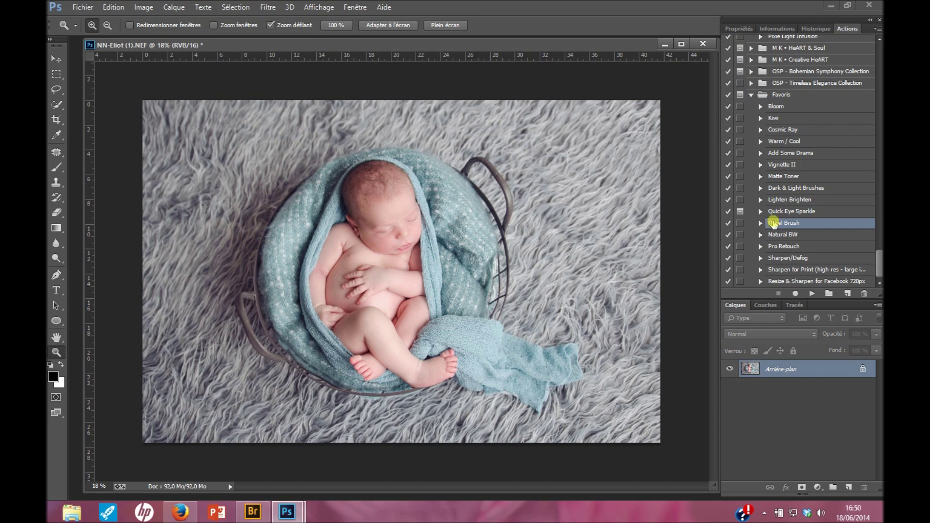
click(787, 165)
click(808, 294)
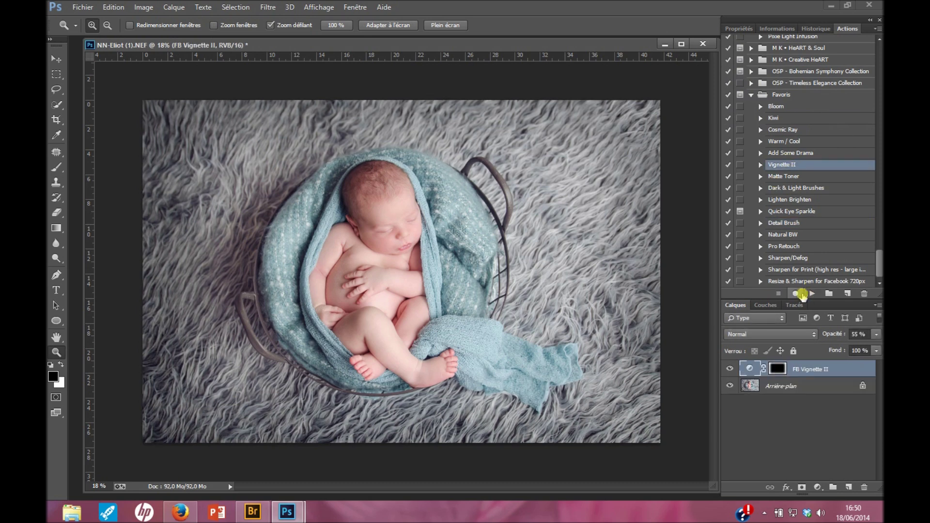
drag(852, 373, 864, 487)
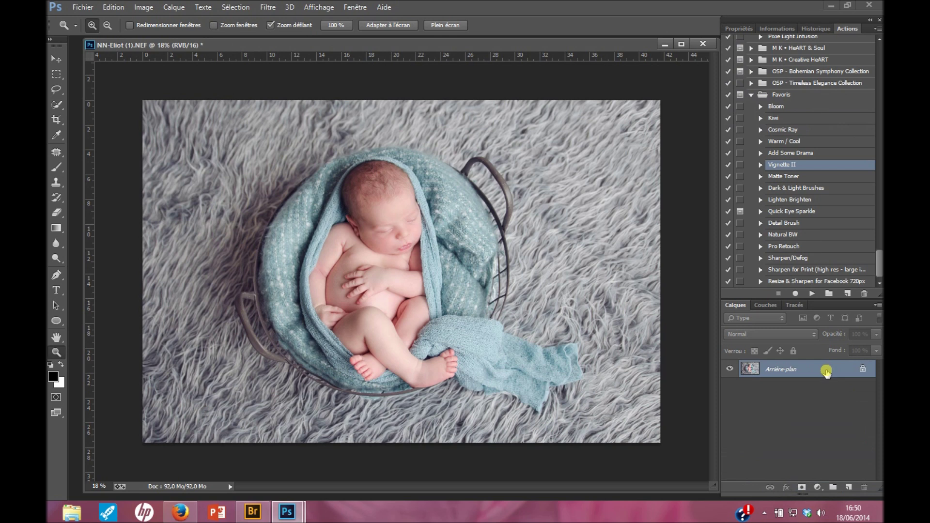
Duplicate the Arrière-plan layer, make a rectangular selection just inside the photo's edges, and invert it to select the border.
key(ctrl+j)
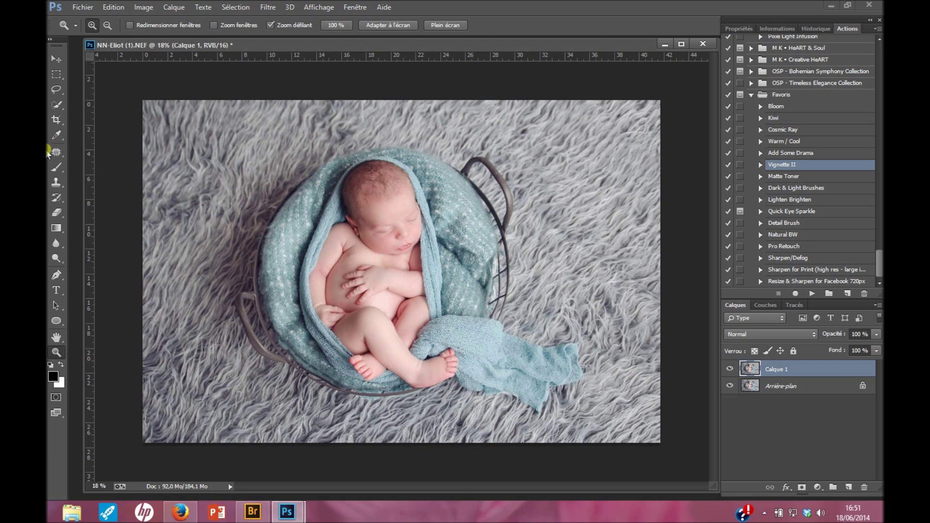
click(56, 75)
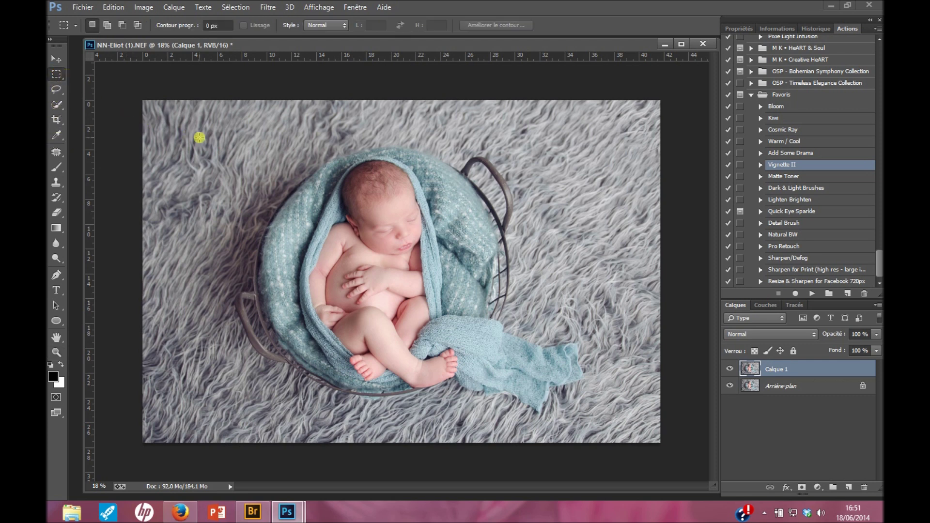
drag(160, 116, 646, 433)
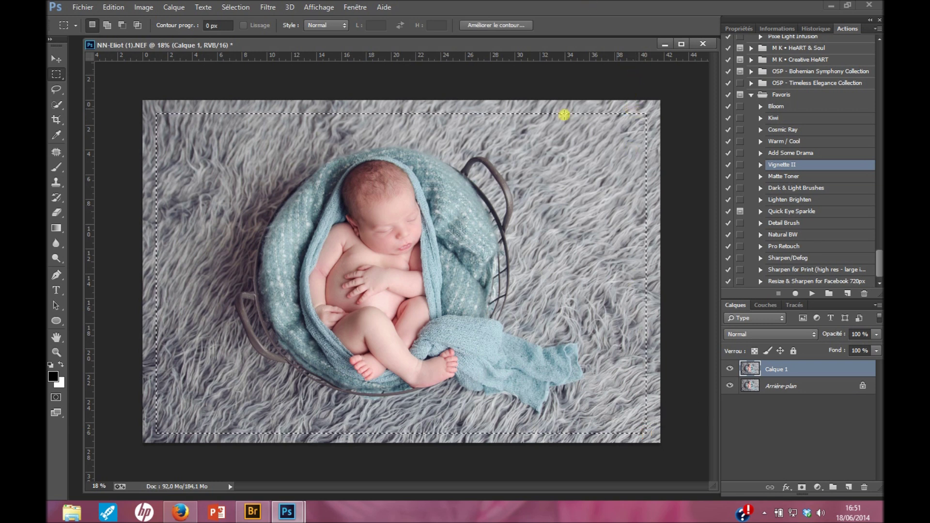
right_click(642, 108)
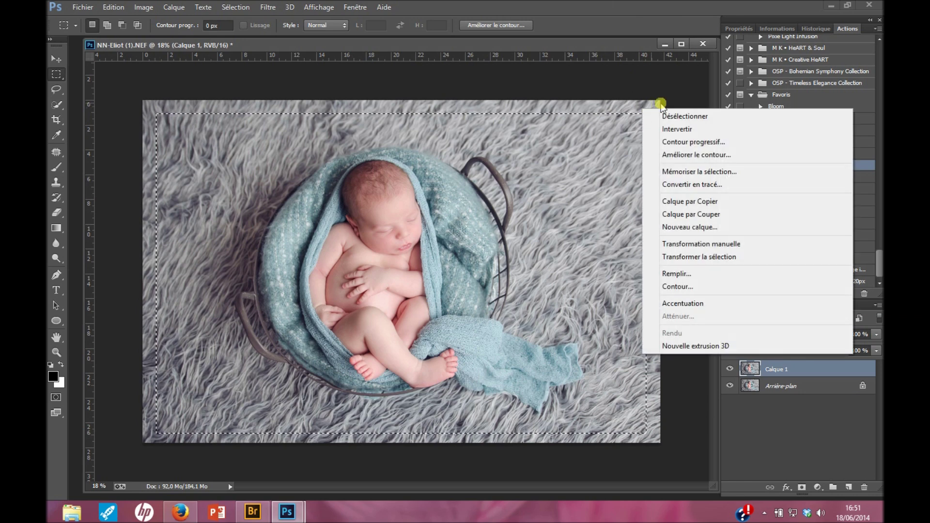
click(675, 128)
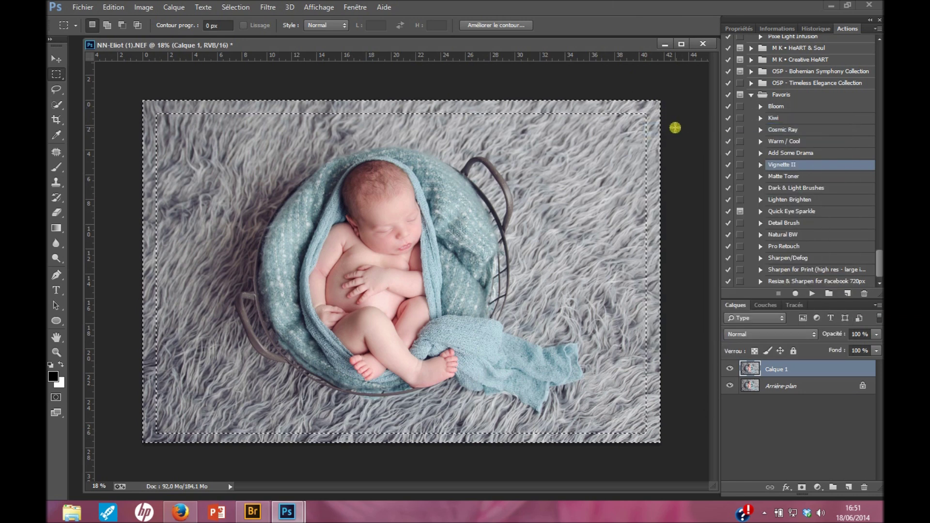
Feather the inverted border selection with a radius of 250 pixels.
right_click(646, 106)
click(701, 142)
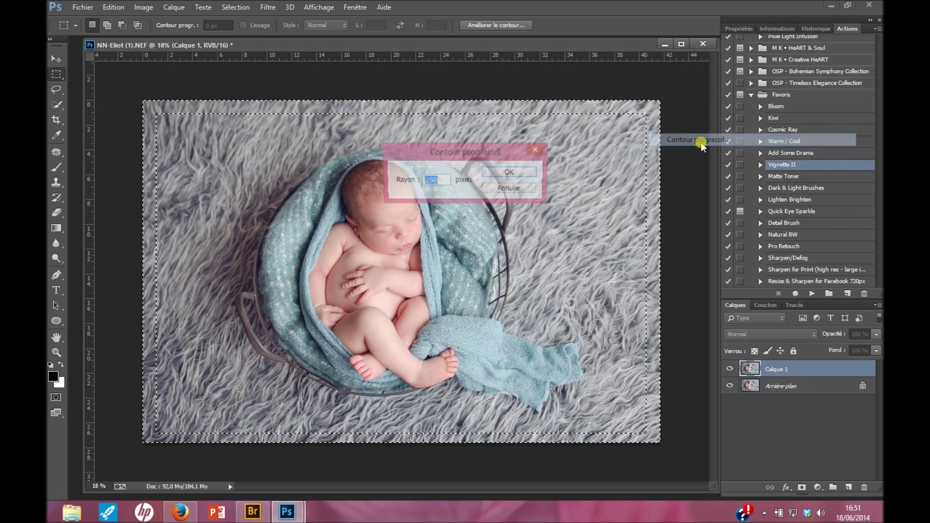
click(426, 181)
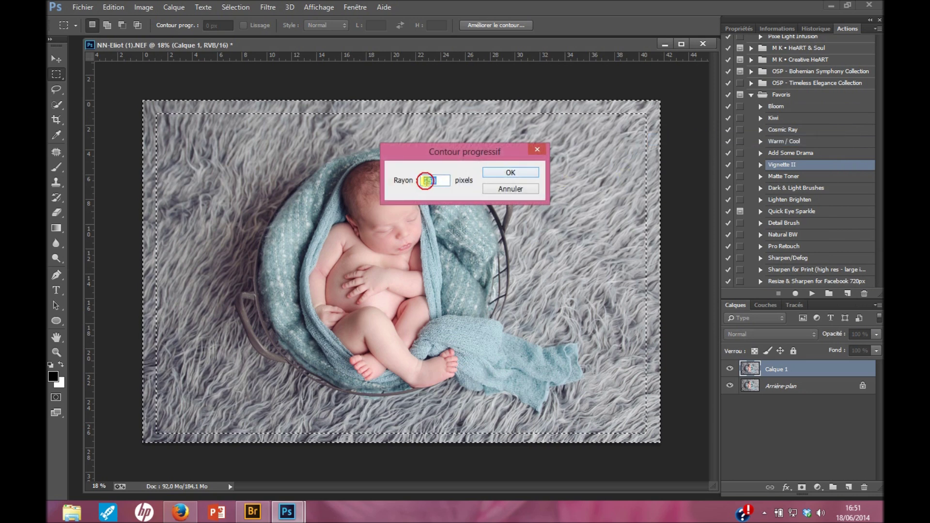
click(500, 173)
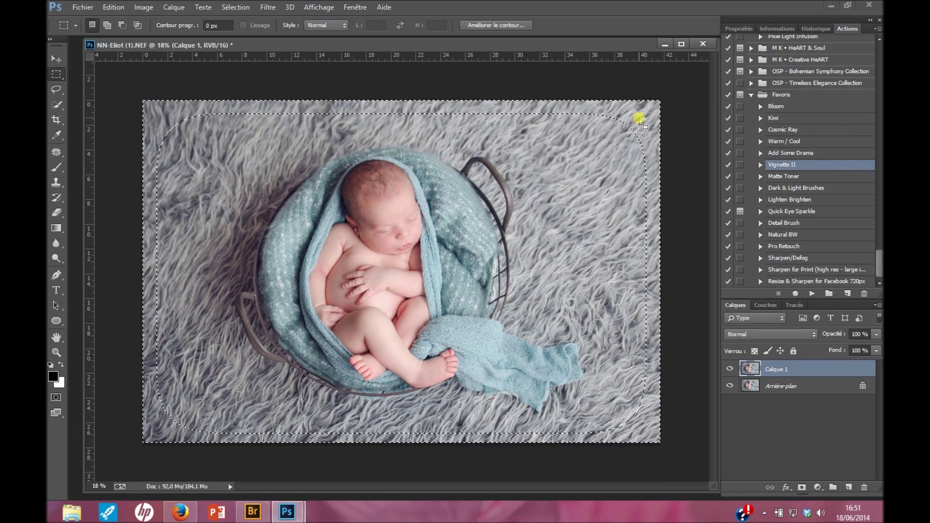
Add a layer mask to Calque 1 from the feathered selection and set the layer's blend mode to Produit.
click(803, 487)
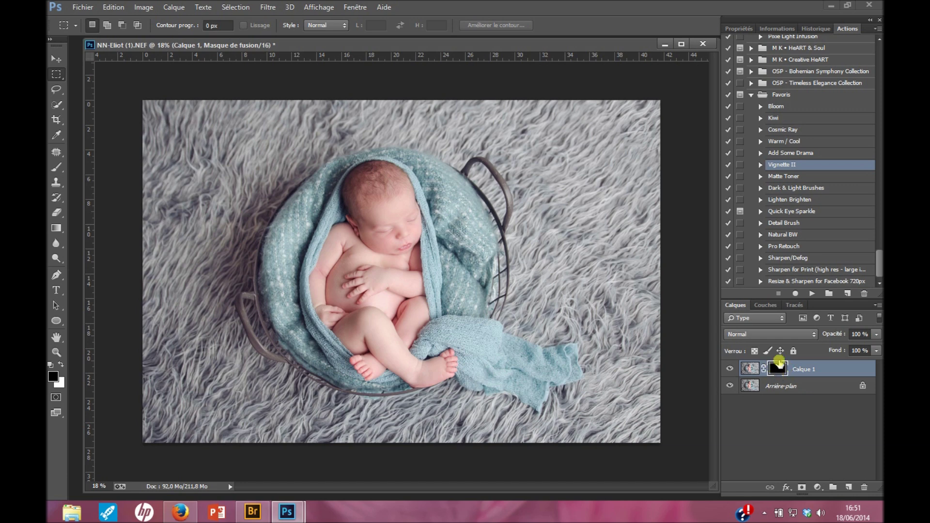
click(812, 334)
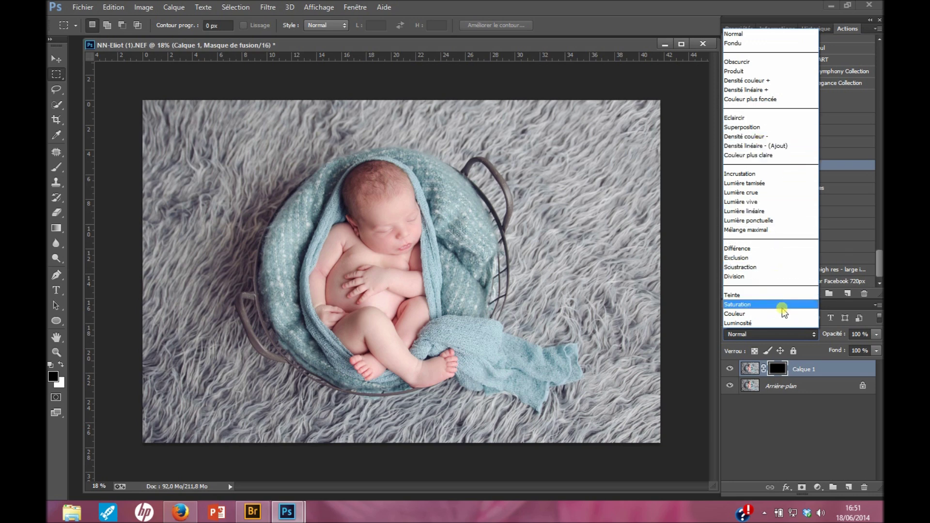
click(741, 71)
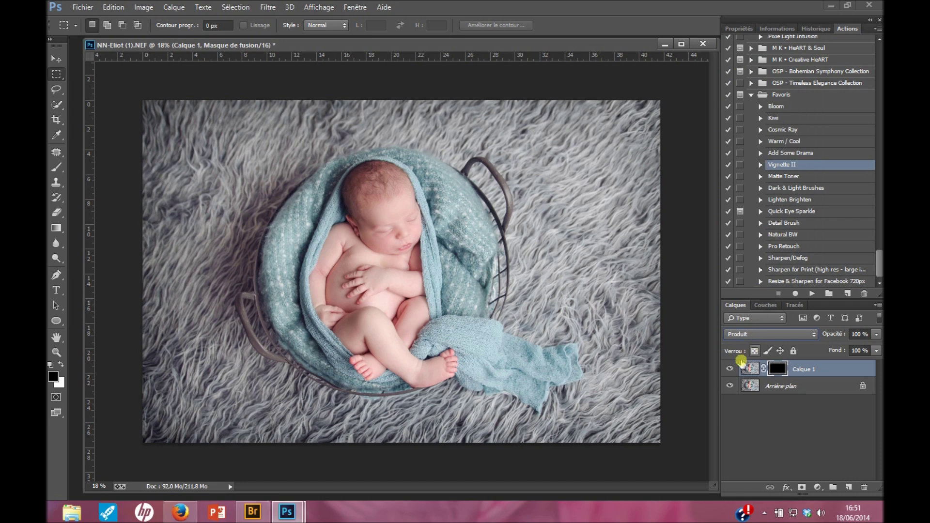
Compare the photo with and without the vignette by hiding and showing Calque 1 repeatedly.
click(728, 369)
click(729, 370)
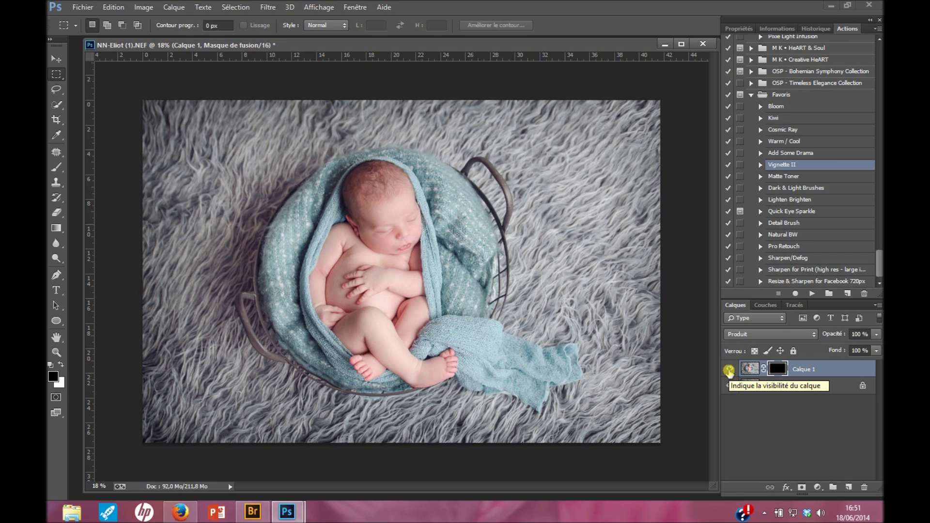
click(729, 370)
click(729, 370)
click(729, 370)
click(728, 370)
click(728, 370)
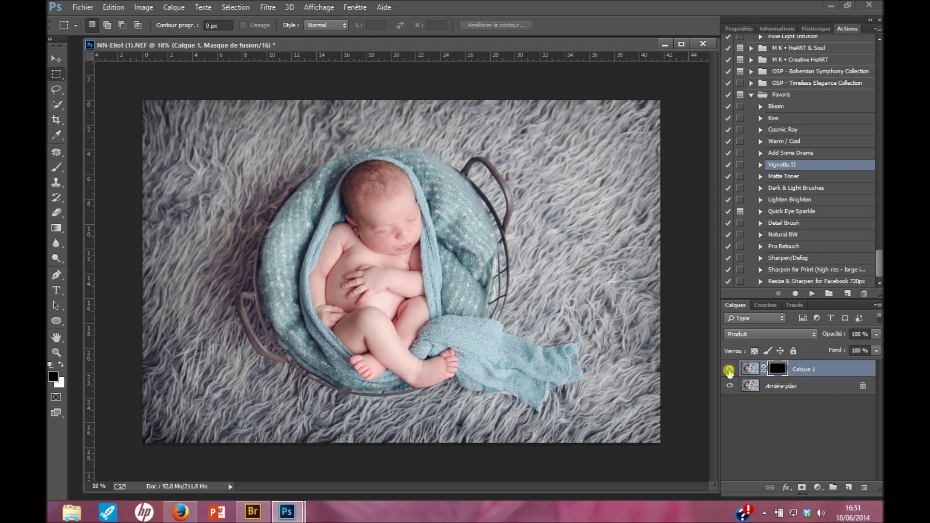
click(730, 370)
click(729, 370)
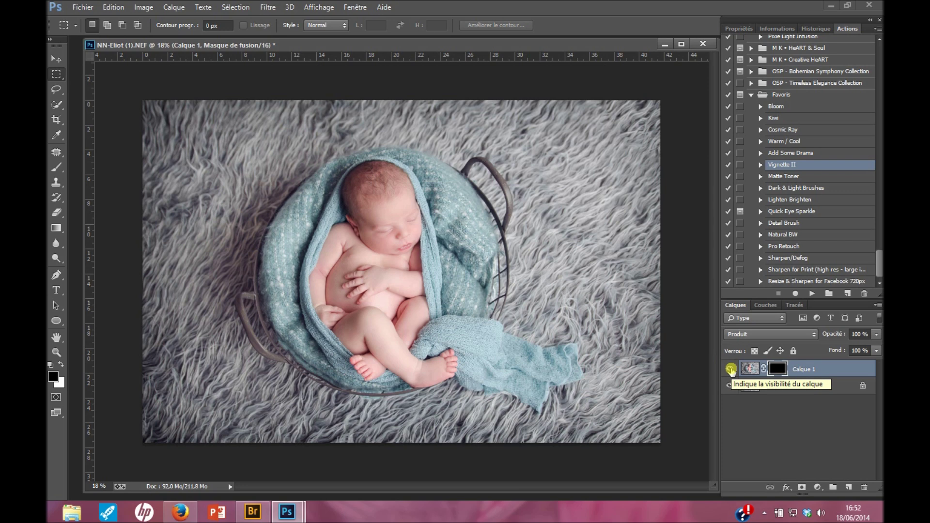
Flatten the vignette layer into the background.
click(175, 7)
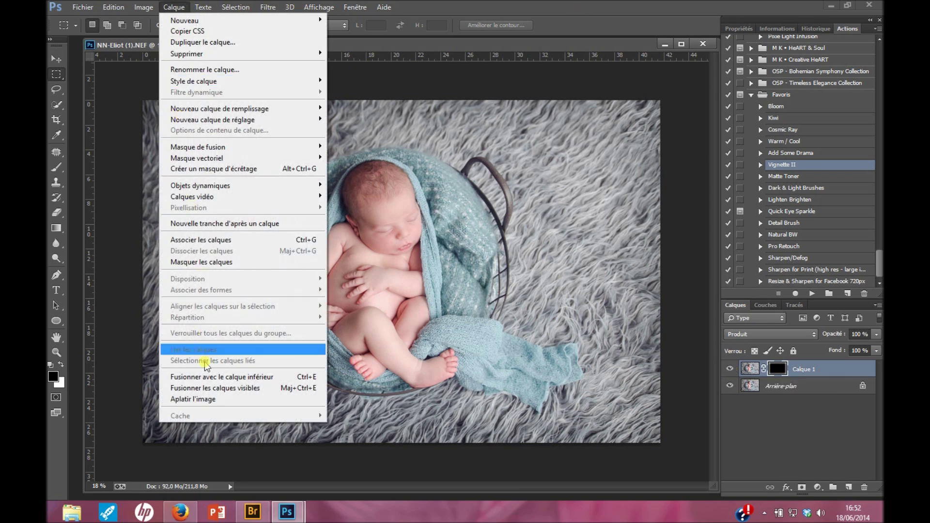
click(198, 400)
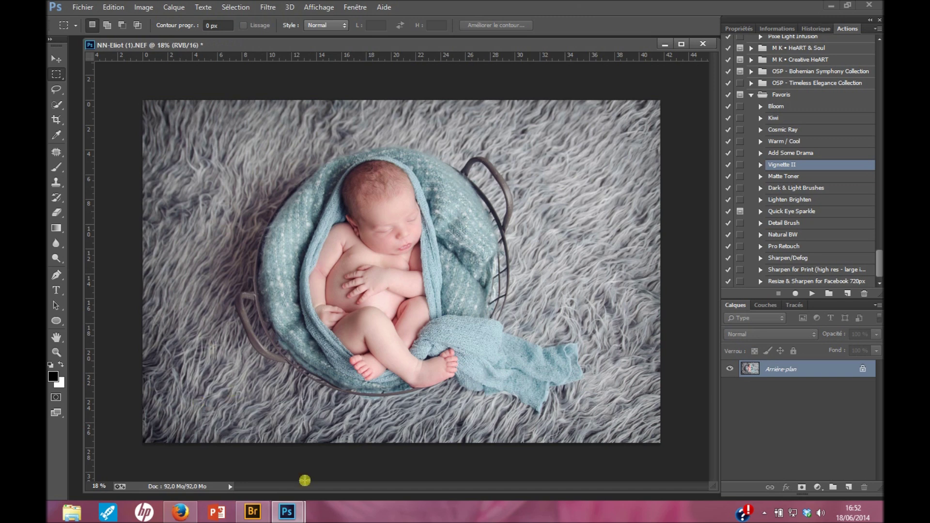
Switch to Bridge and compare NN-Eliot (1).NEF side by side with NN-Eliot (1).jpg.
click(252, 512)
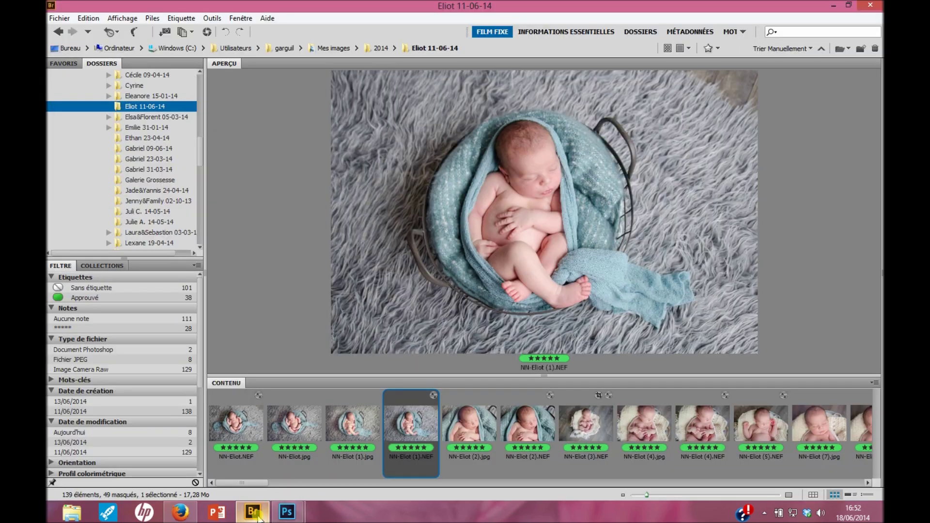
ctrl+click(356, 432)
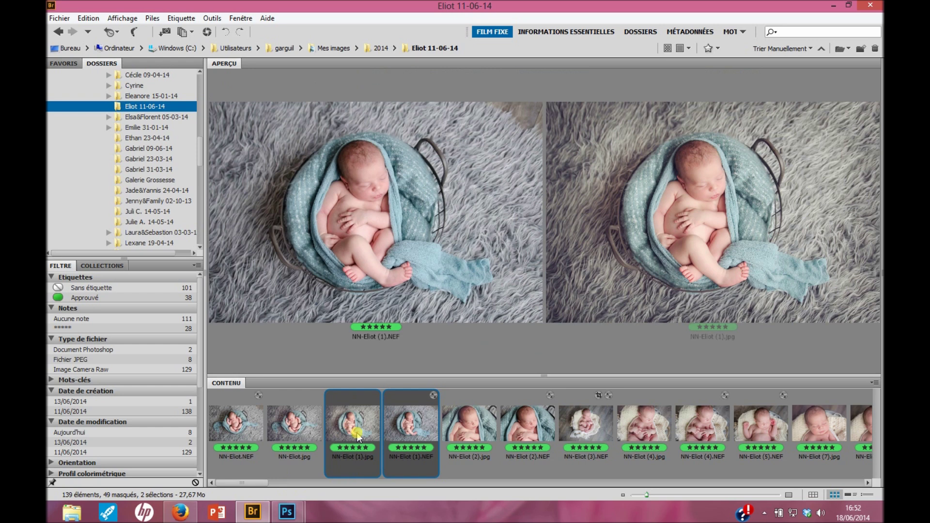
Return to the NN-Eliot (1).NEF document in Photoshop and select the Bloom action in the Favoris set.
mouse_move(287, 511)
click(354, 453)
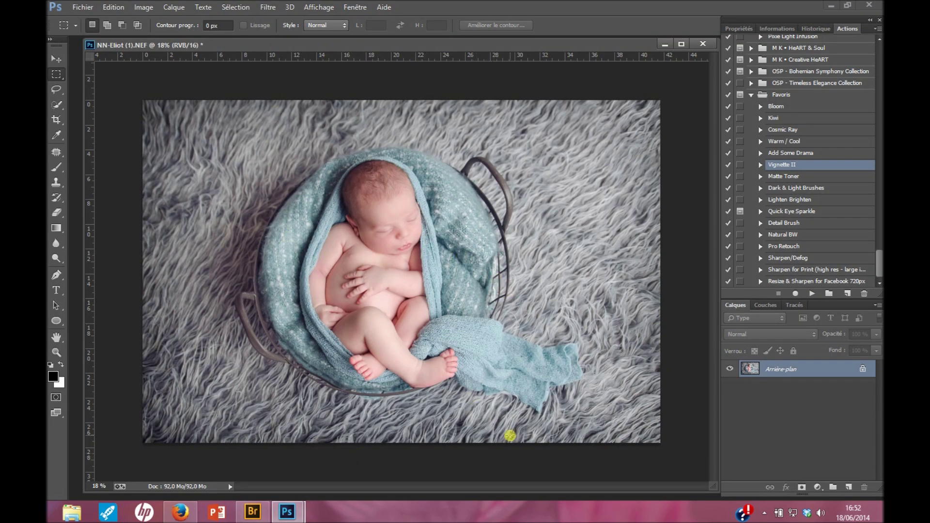
click(807, 107)
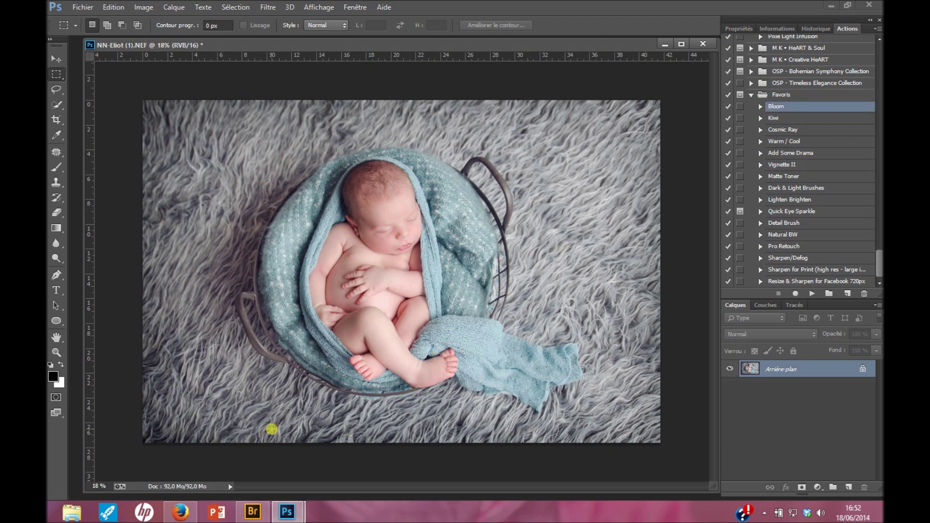